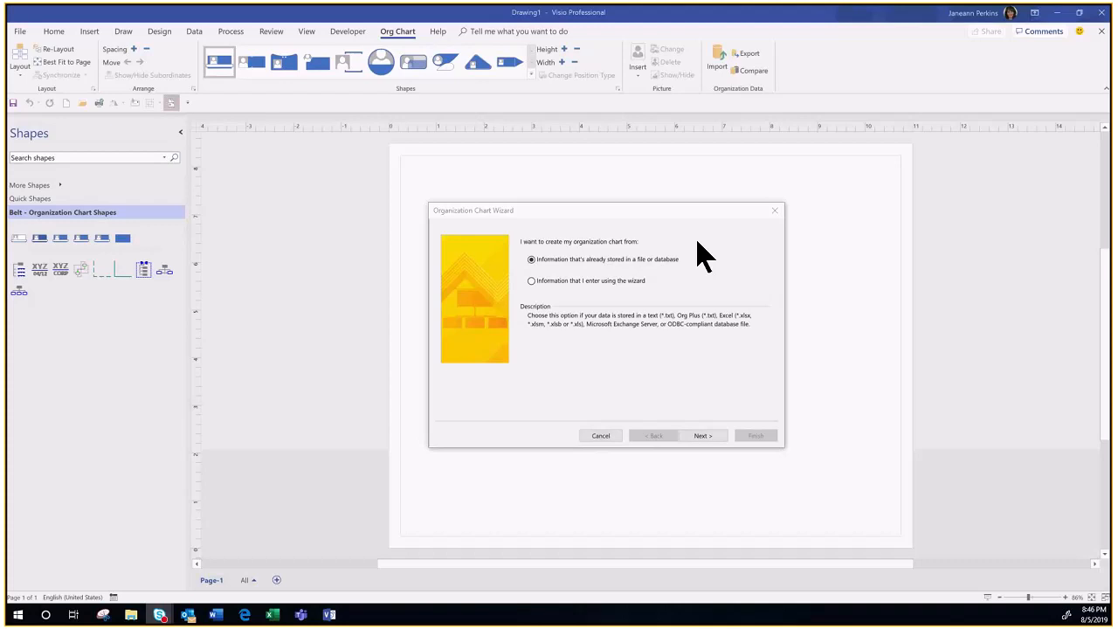
Step: Use the stored Excel file OrgChartData.xlsx as the organization chart's data source, with English (United States) as the language
{"action": "left_click", "coordinate": [712, 436]}
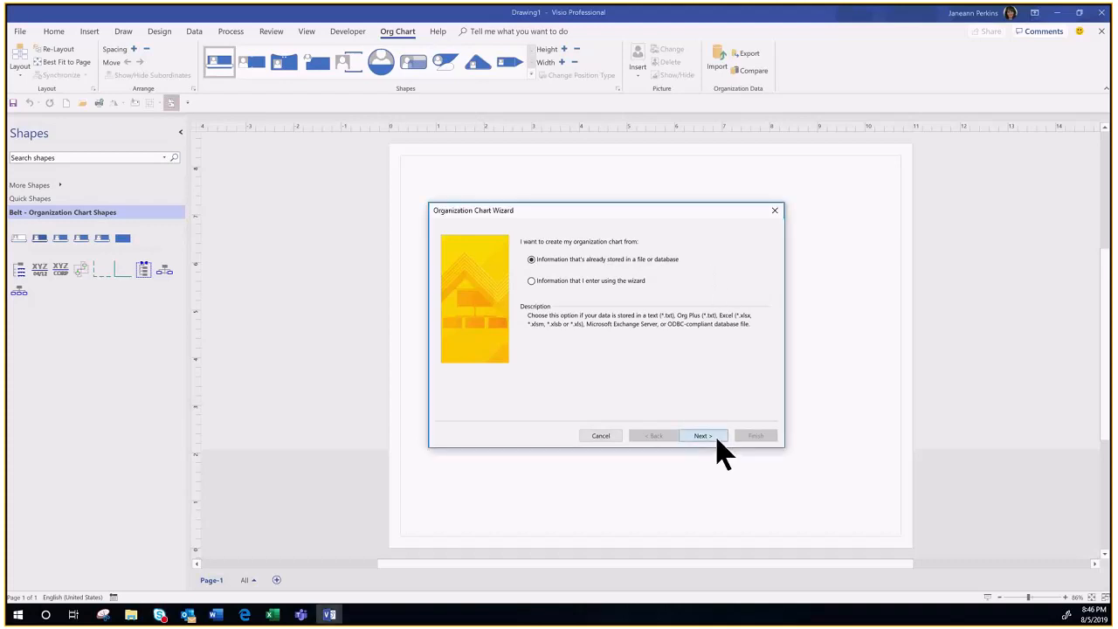
{"action": "left_click", "coordinate": [718, 437]}
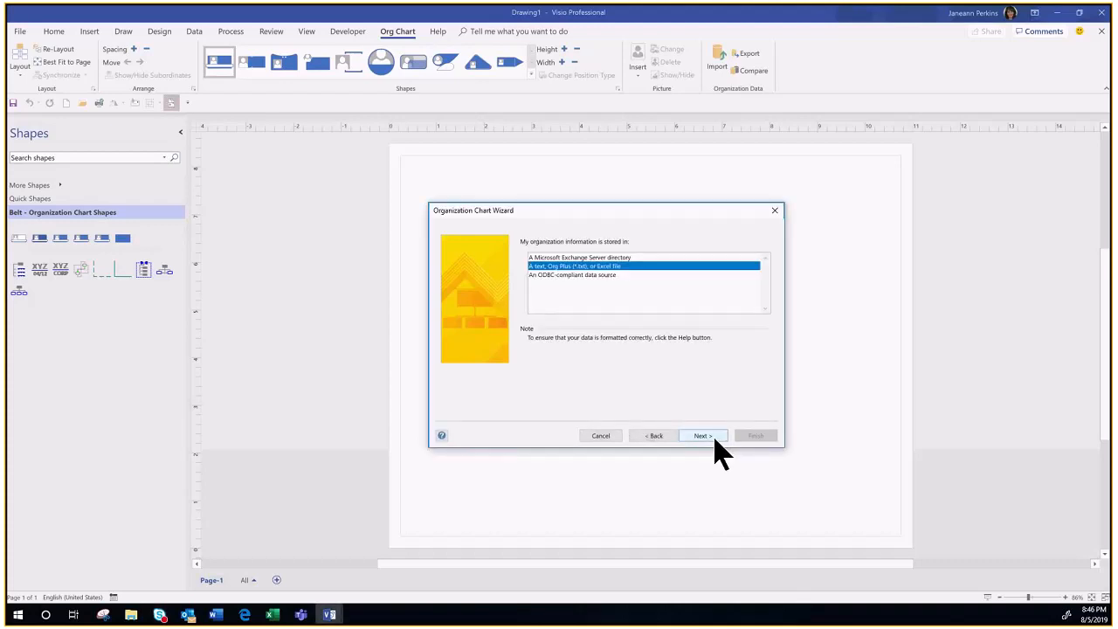
{"action": "left_click", "coordinate": [715, 440]}
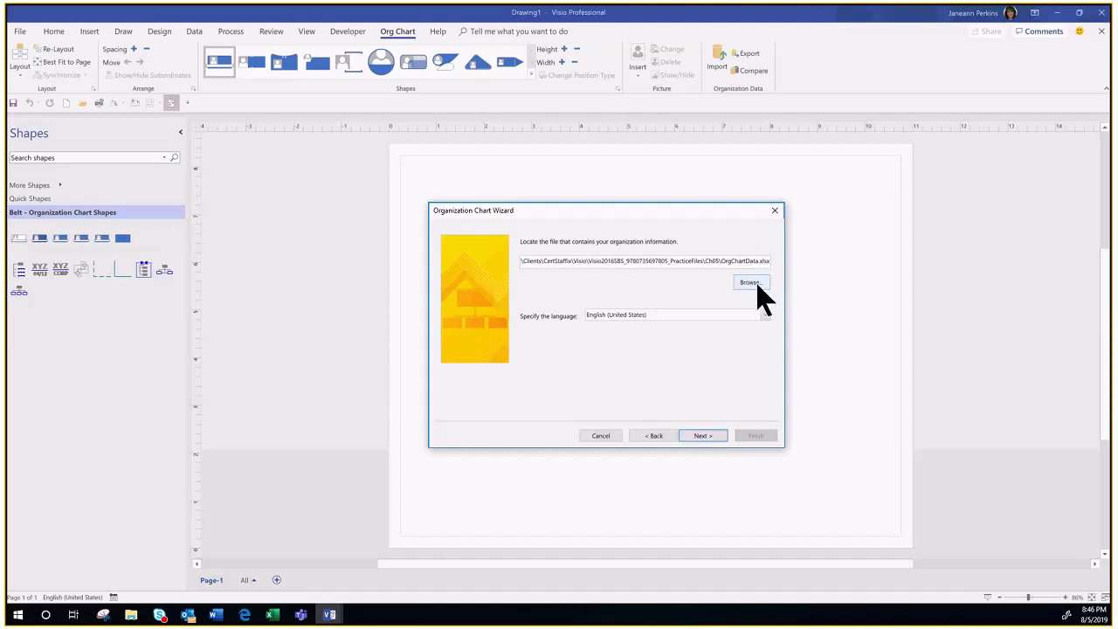
{"action": "left_click", "coordinate": [699, 436]}
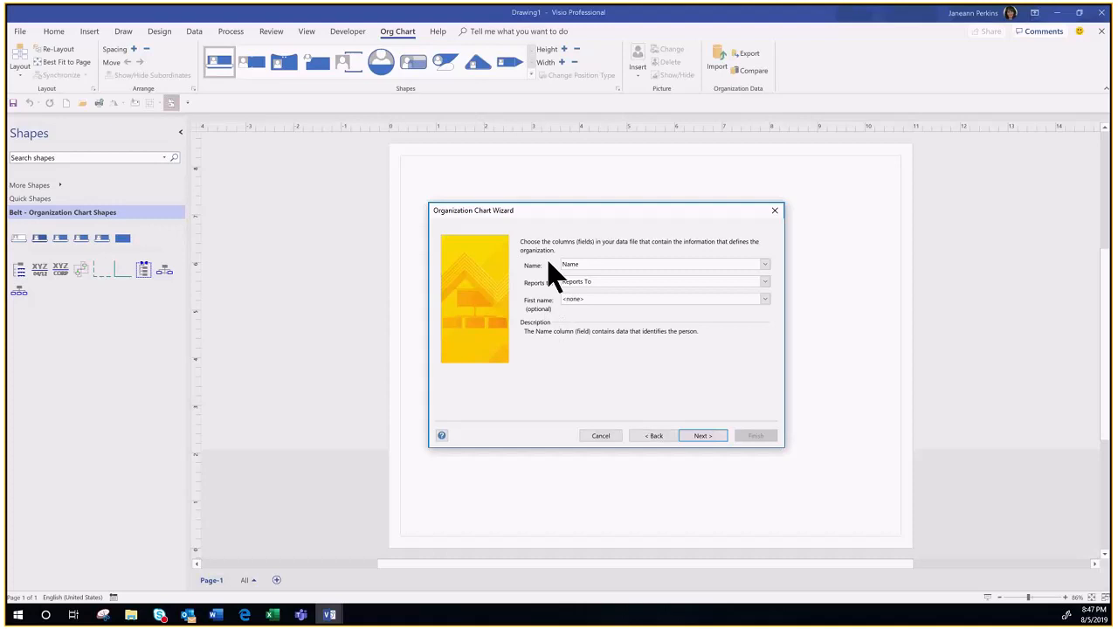
Step: Assign the Name column to Name and the Reports To column to Reports to, leaving First name as <none>
{"action": "left_click", "coordinate": [608, 266]}
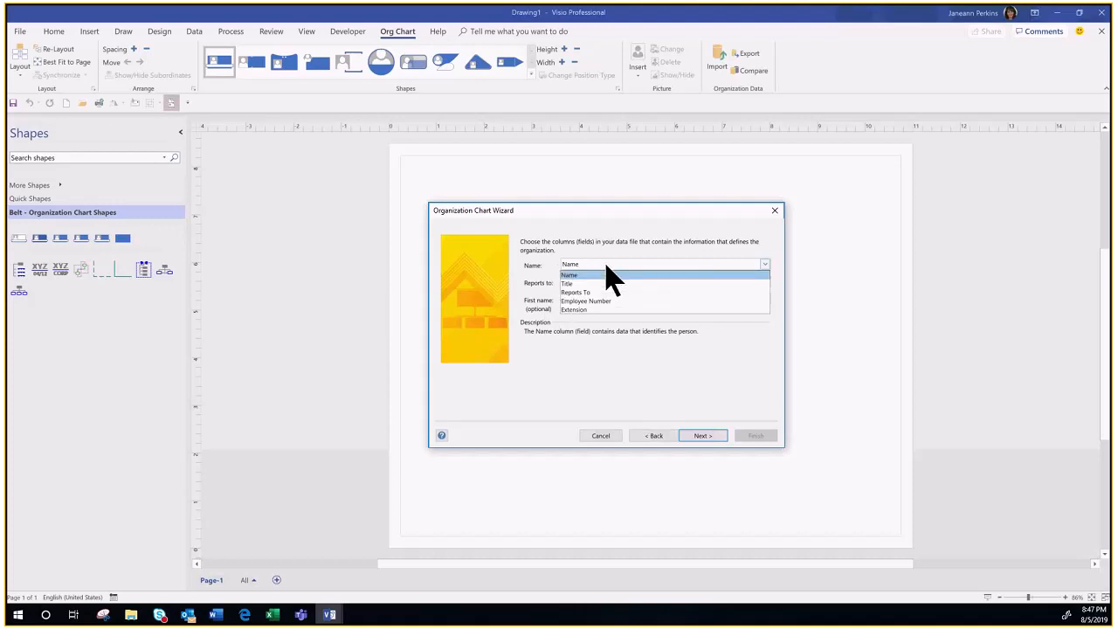
{"action": "left_click", "coordinate": [607, 265]}
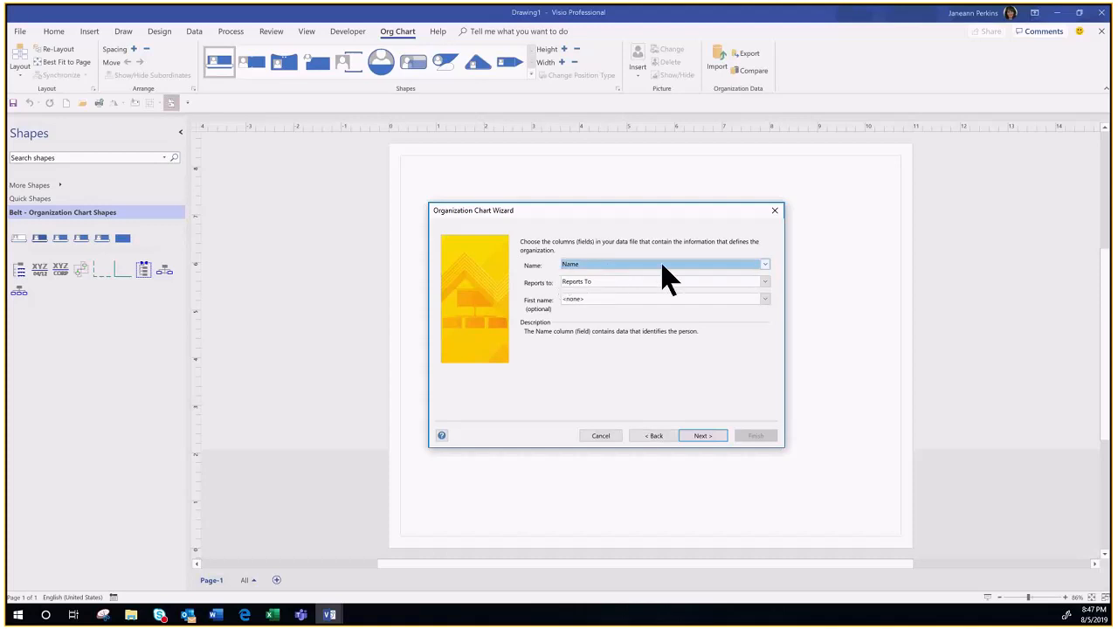
{"action": "left_click", "coordinate": [581, 265]}
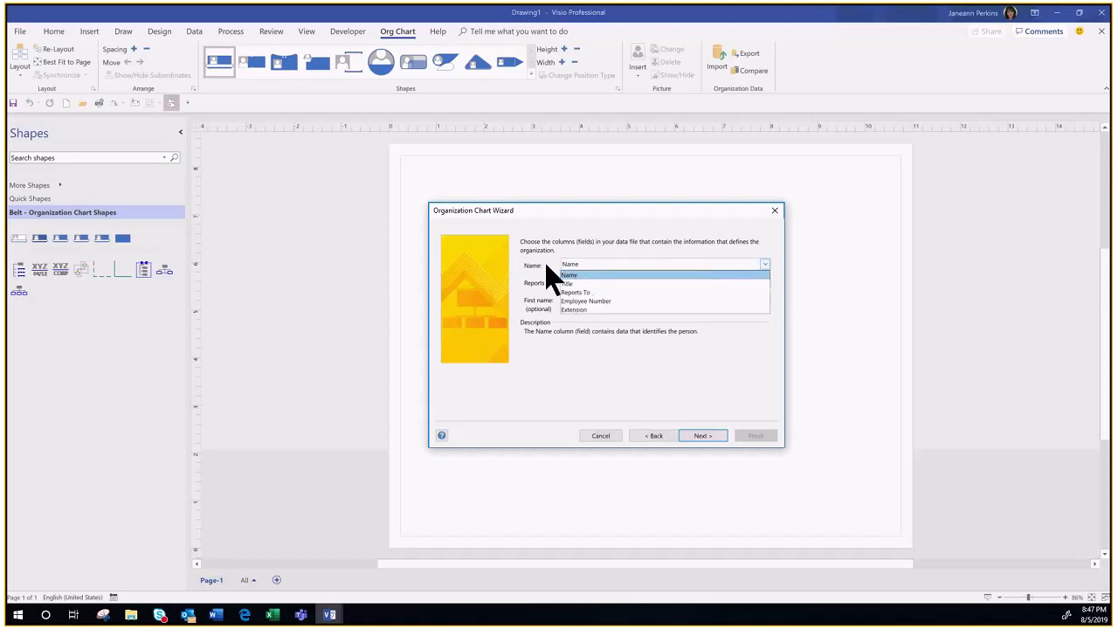
{"action": "left_click", "coordinate": [572, 274]}
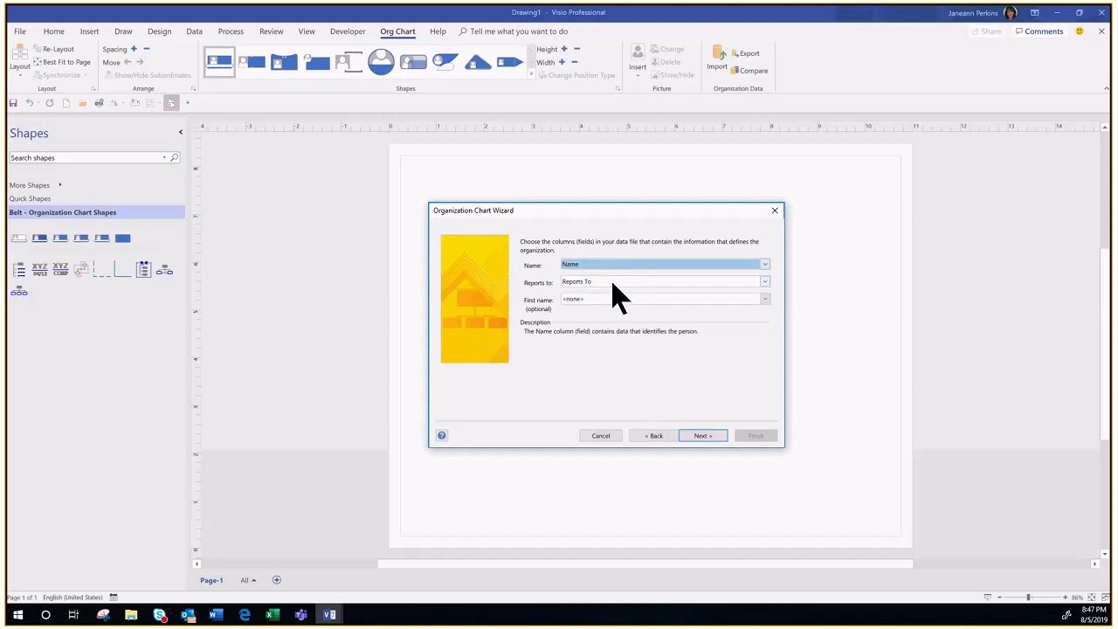
{"action": "left_click", "coordinate": [612, 283]}
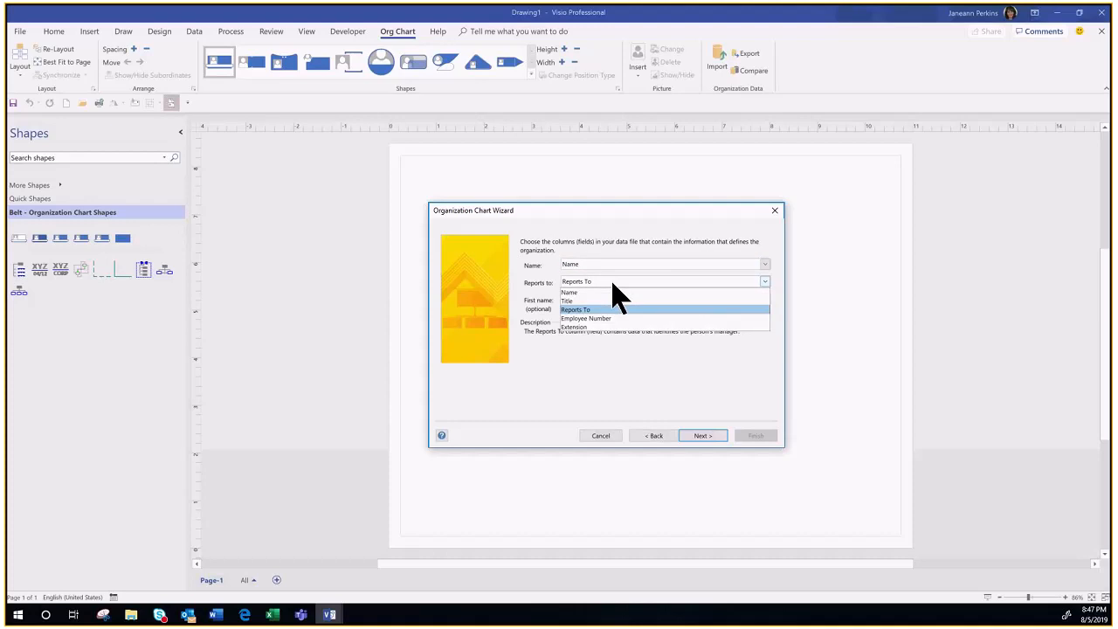
{"action": "left_click", "coordinate": [613, 282]}
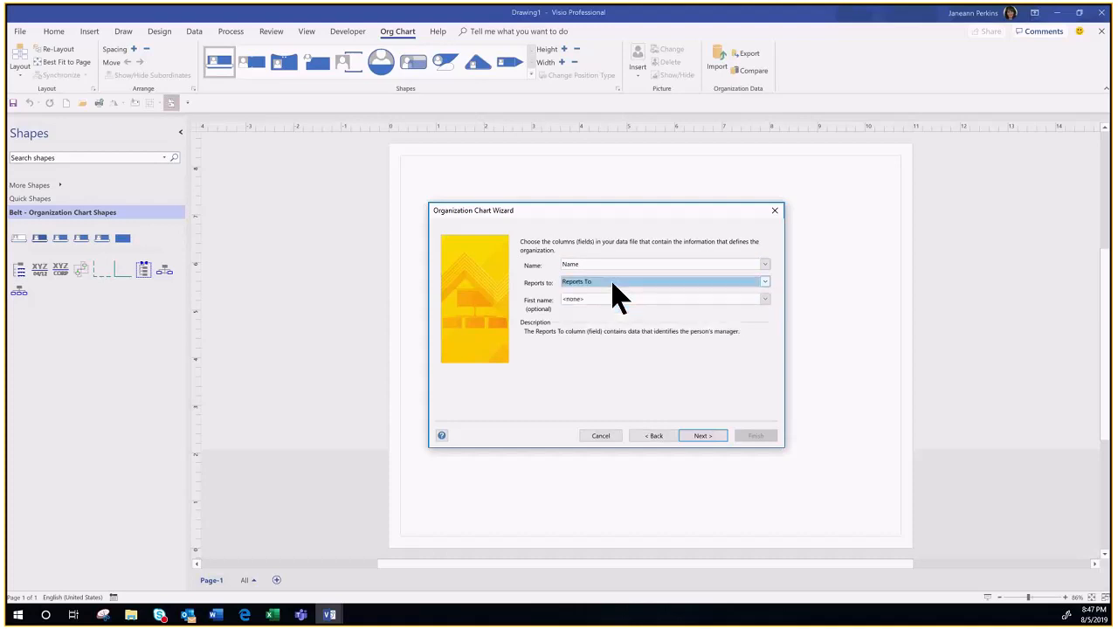
{"action": "left_click", "coordinate": [708, 437]}
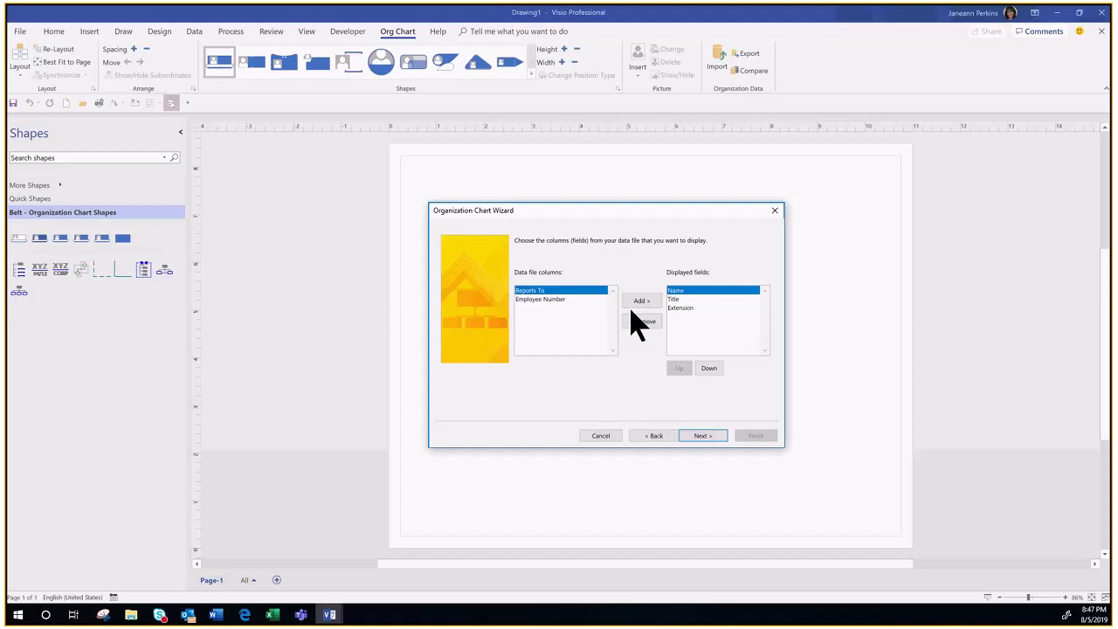
Step: Remove Extension from the displayed fields and add it back below Name and Title
{"action": "left_click", "coordinate": [683, 308]}
{"action": "left_click", "coordinate": [643, 322]}
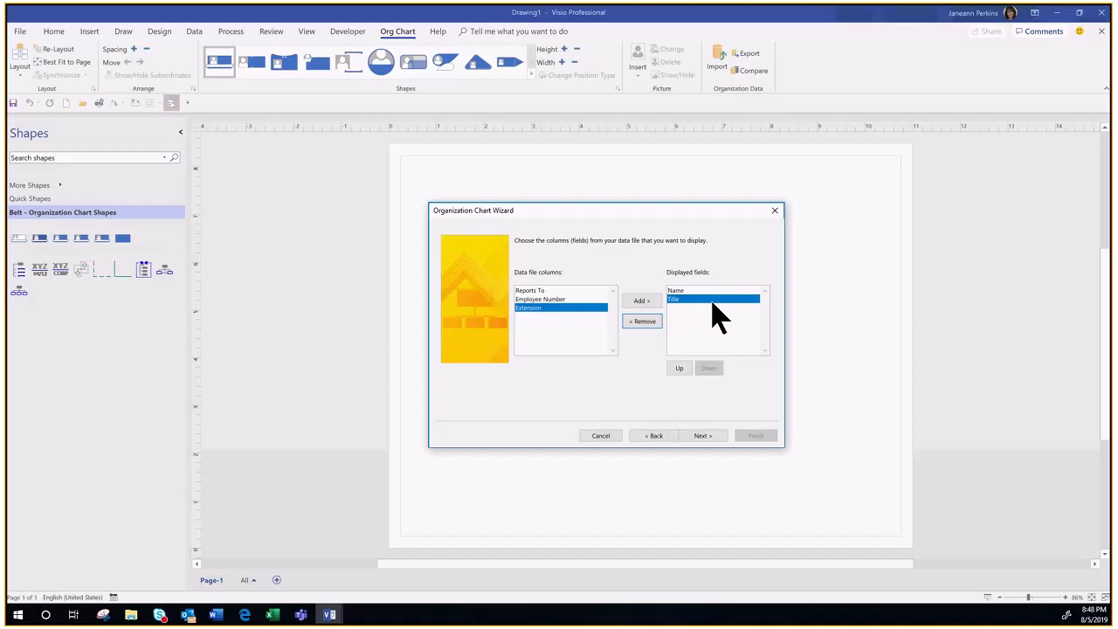
{"action": "left_click", "coordinate": [652, 302]}
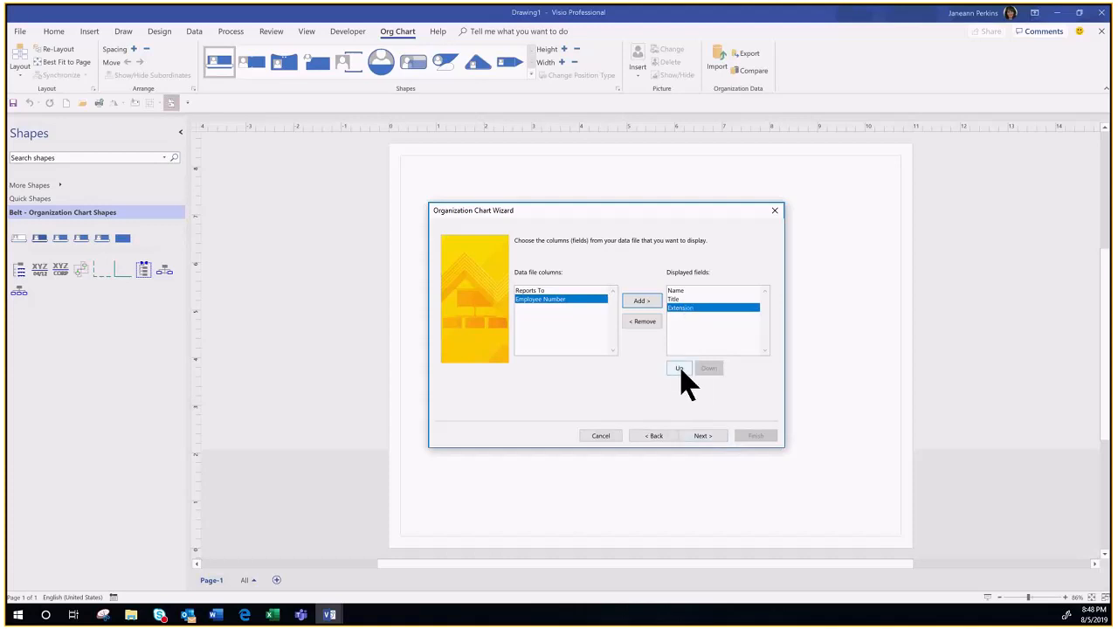
{"action": "left_click", "coordinate": [688, 290]}
{"action": "left_click", "coordinate": [690, 300]}
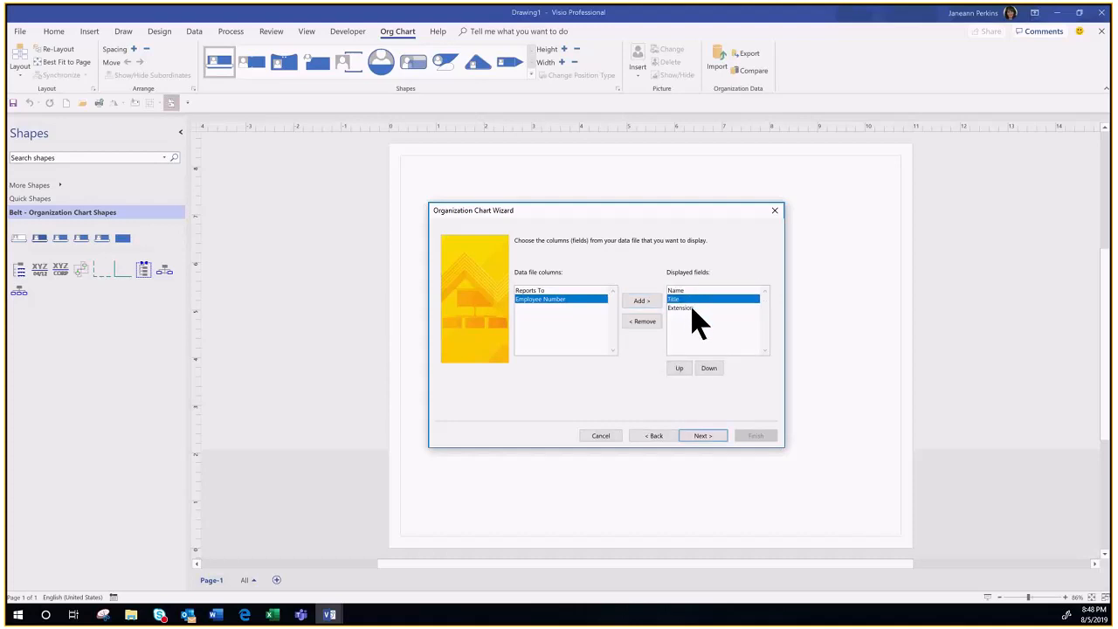
{"action": "left_click", "coordinate": [693, 308]}
Step: Keep the displayed and shape data fields, match the folder's pictures based on Name, and generate the chart with automatic page breaks
{"action": "left_click", "coordinate": [703, 436]}
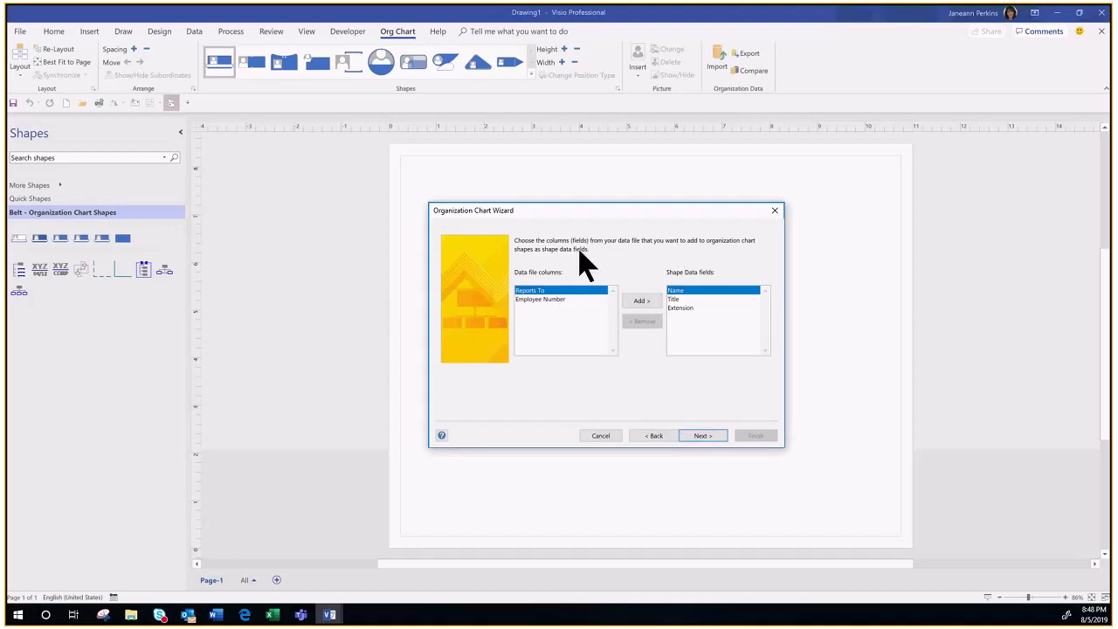
{"action": "left_click", "coordinate": [703, 435]}
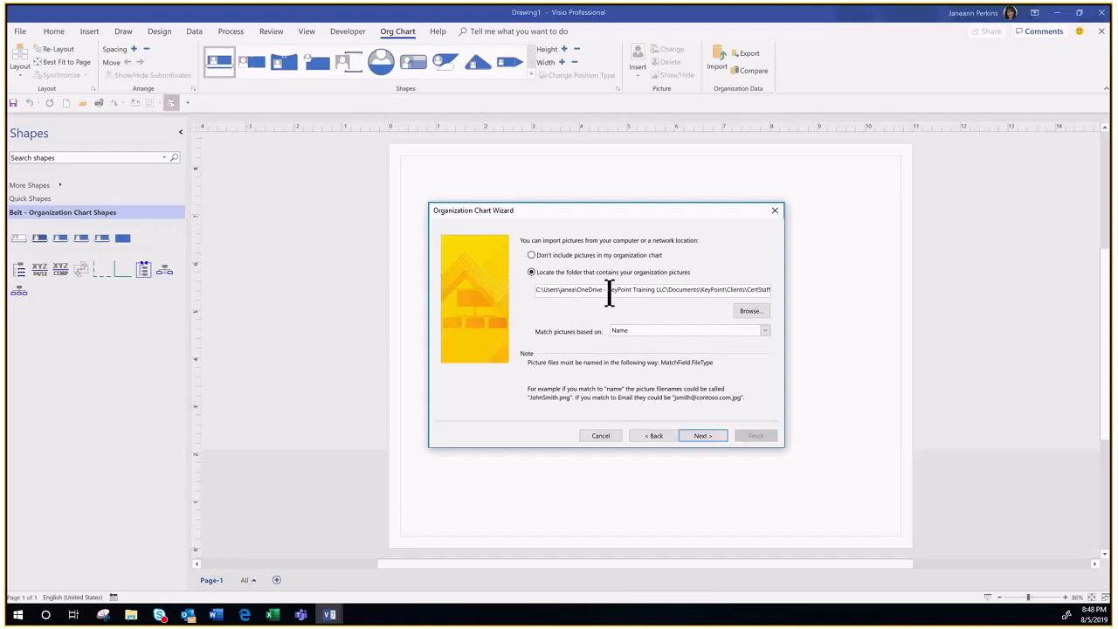
{"action": "left_click", "coordinate": [664, 332]}
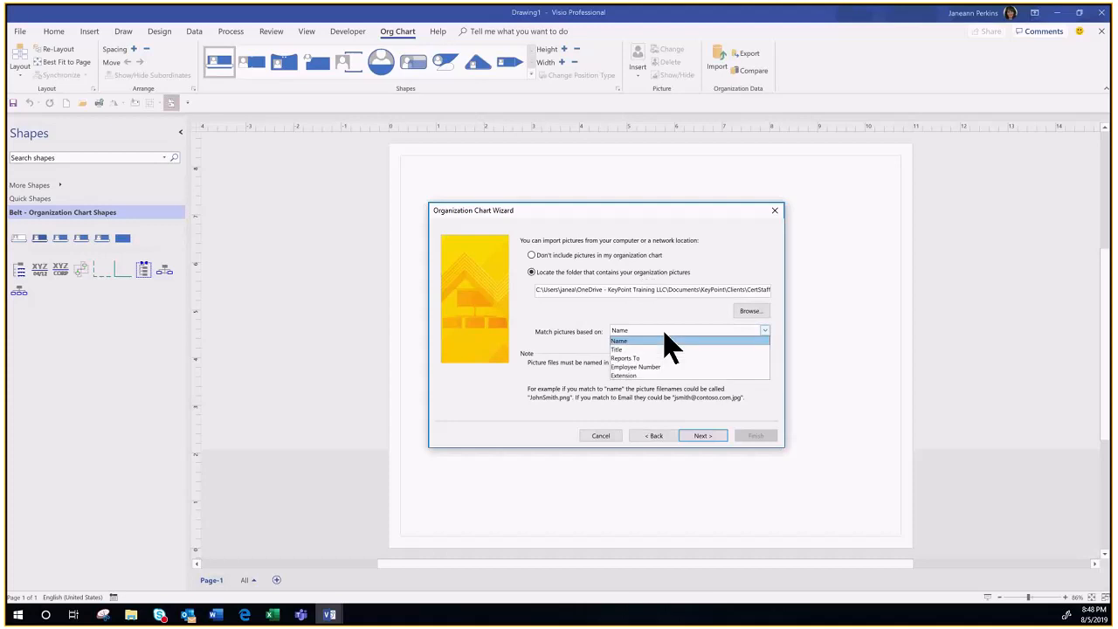
{"action": "left_click", "coordinate": [665, 332]}
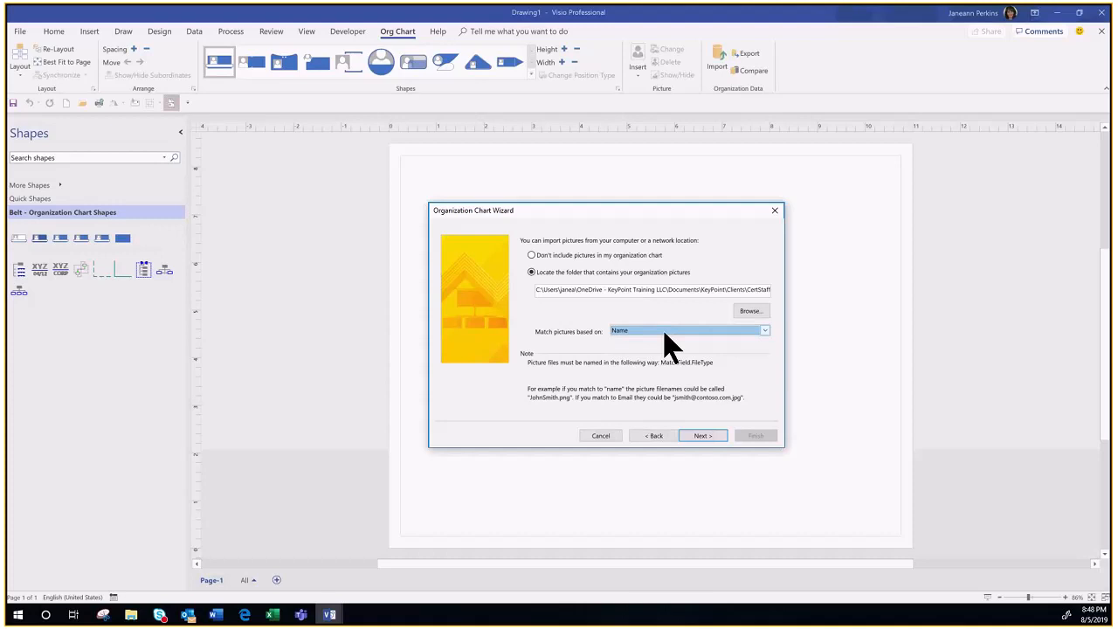
{"action": "left_click", "coordinate": [706, 436]}
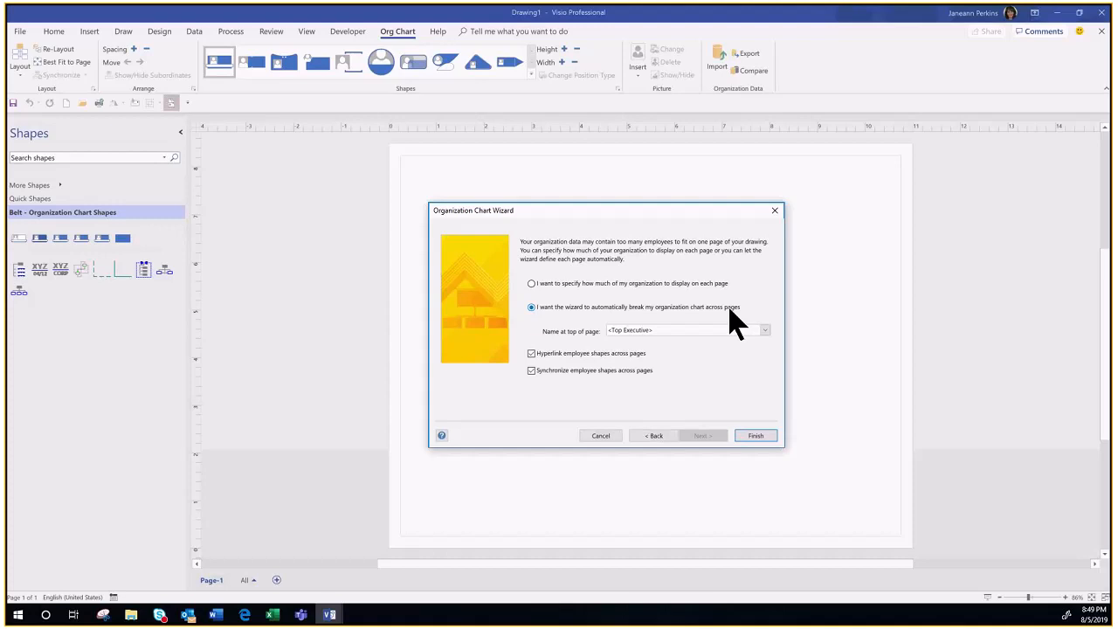
{"action": "left_click", "coordinate": [752, 436]}
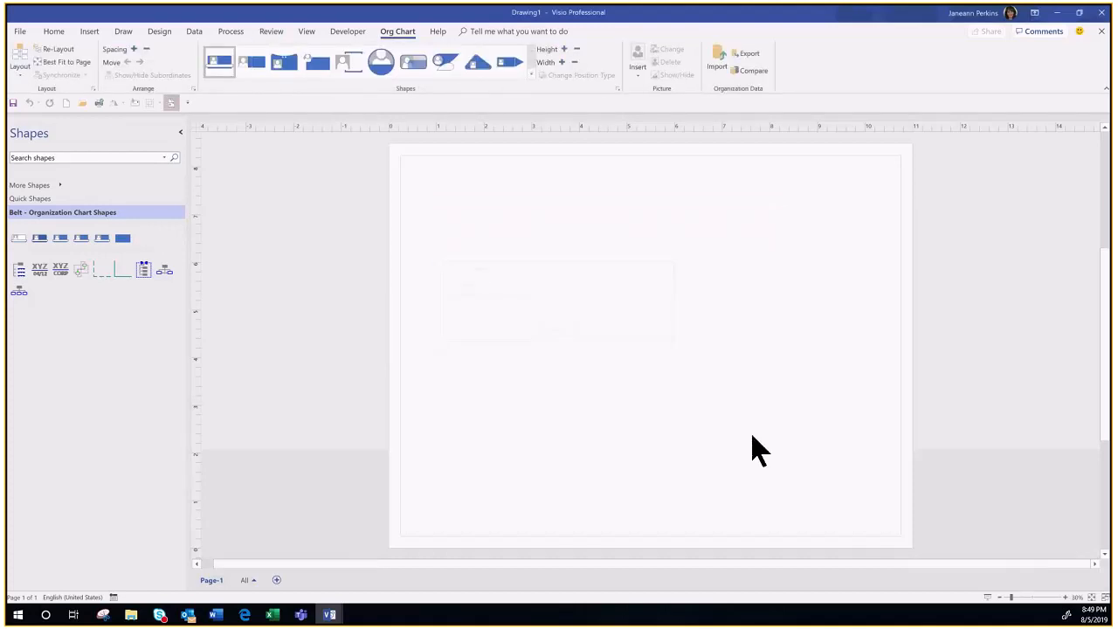
Step: Review the generated organization chart and duplicate its page, Page-1
{"action": "mouse_move", "coordinate": [1108, 315]}
{"action": "left_mouse_down"}
{"action": "mouse_move", "coordinate": [1107, 398]}
{"action": "mouse_move", "coordinate": [1098, 305]}
{"action": "left_mouse_up"}
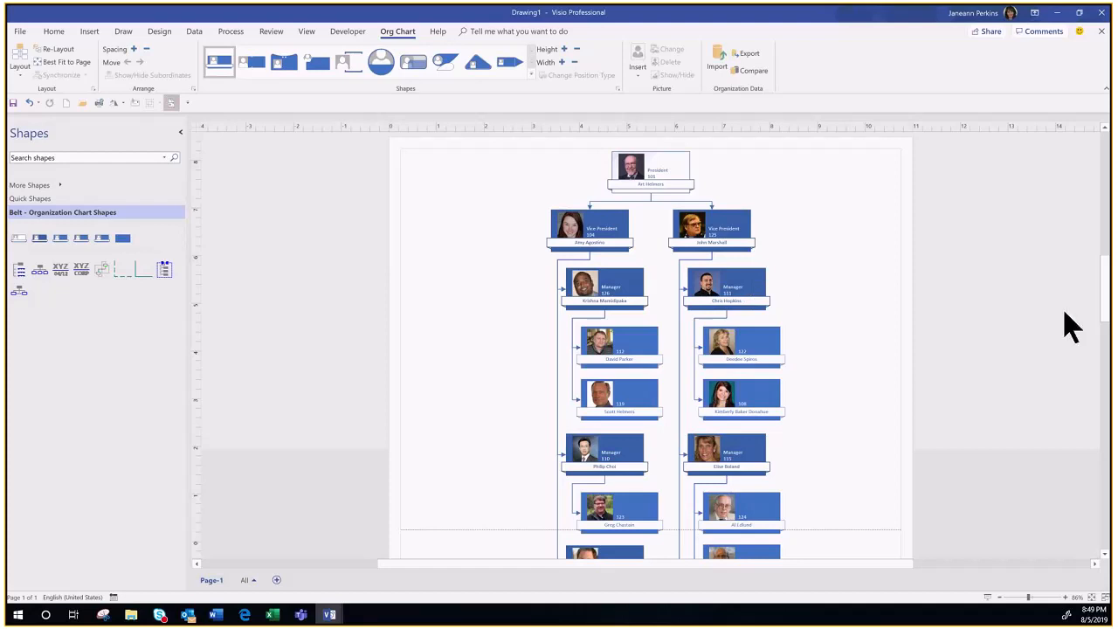
{"action": "mouse_move", "coordinate": [1101, 311]}
{"action": "left_mouse_down"}
{"action": "mouse_move", "coordinate": [1109, 398]}
{"action": "mouse_move", "coordinate": [1107, 272]}
{"action": "mouse_move", "coordinate": [1110, 305]}
{"action": "left_mouse_up"}
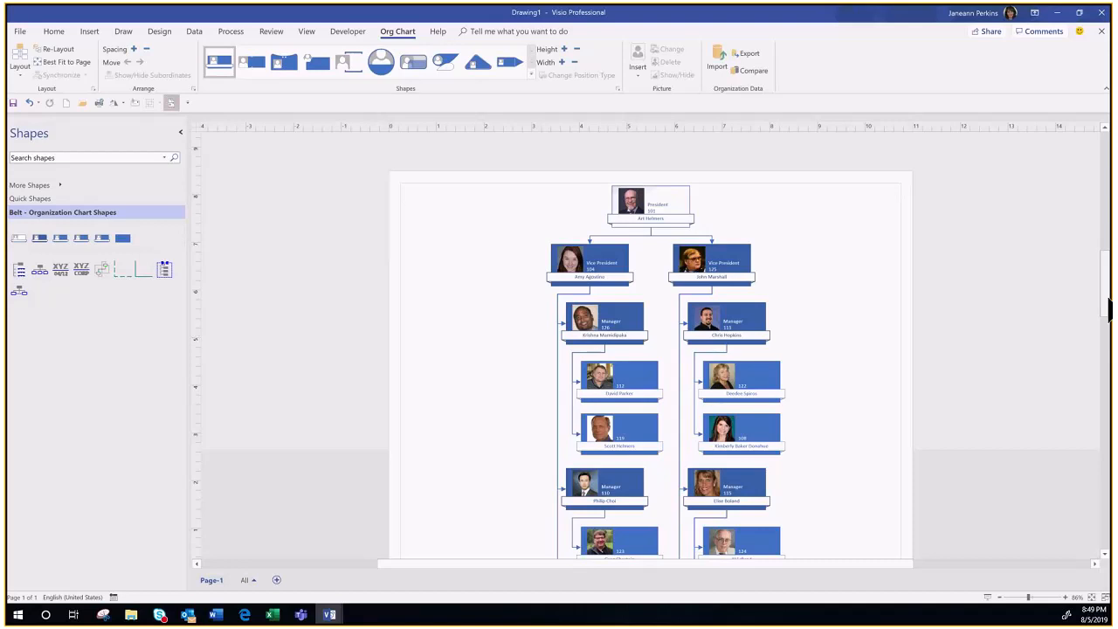
{"action": "scroll", "coordinate": [1108, 303], "scroll_direction": "down", "scroll_amount": 1}
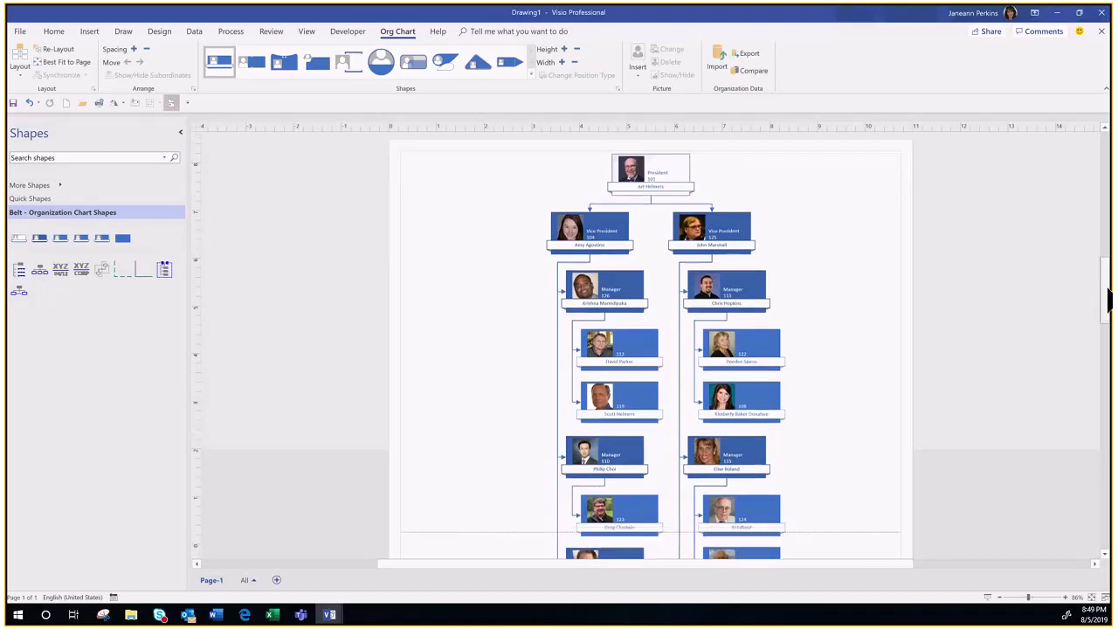
{"action": "scroll", "coordinate": [1107, 301], "scroll_direction": "down", "scroll_amount": 2}
{"action": "mouse_move", "coordinate": [1108, 301]}
{"action": "left_mouse_down"}
{"action": "mouse_move", "coordinate": [1111, 369]}
{"action": "mouse_move", "coordinate": [1106, 272]}
{"action": "mouse_move", "coordinate": [1105, 293]}
{"action": "left_mouse_up"}
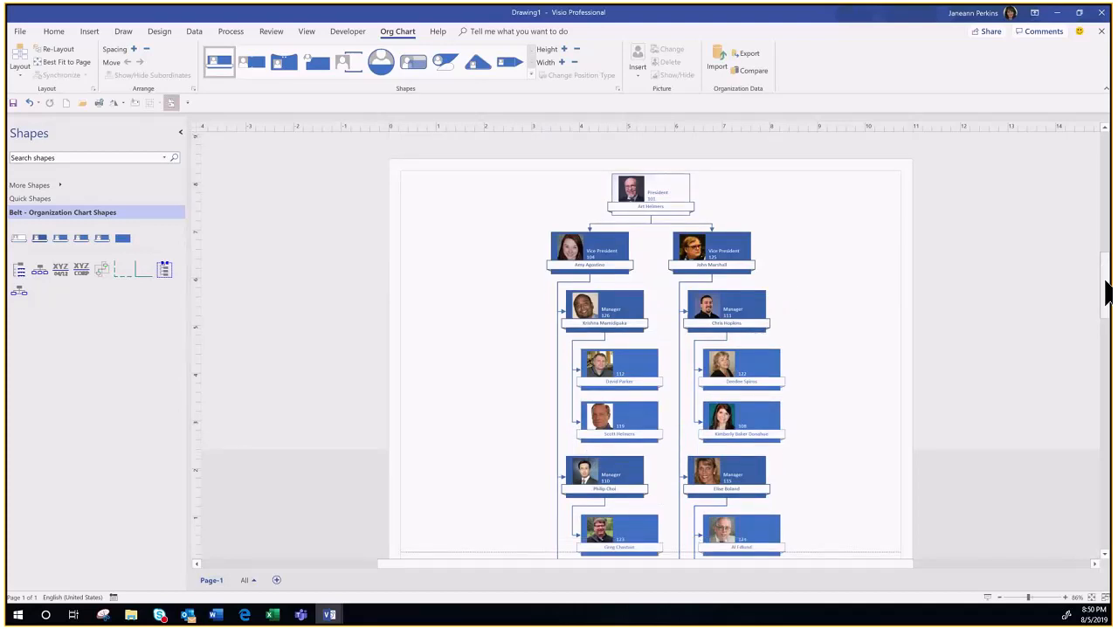
{"action": "right_click", "coordinate": [213, 582]}
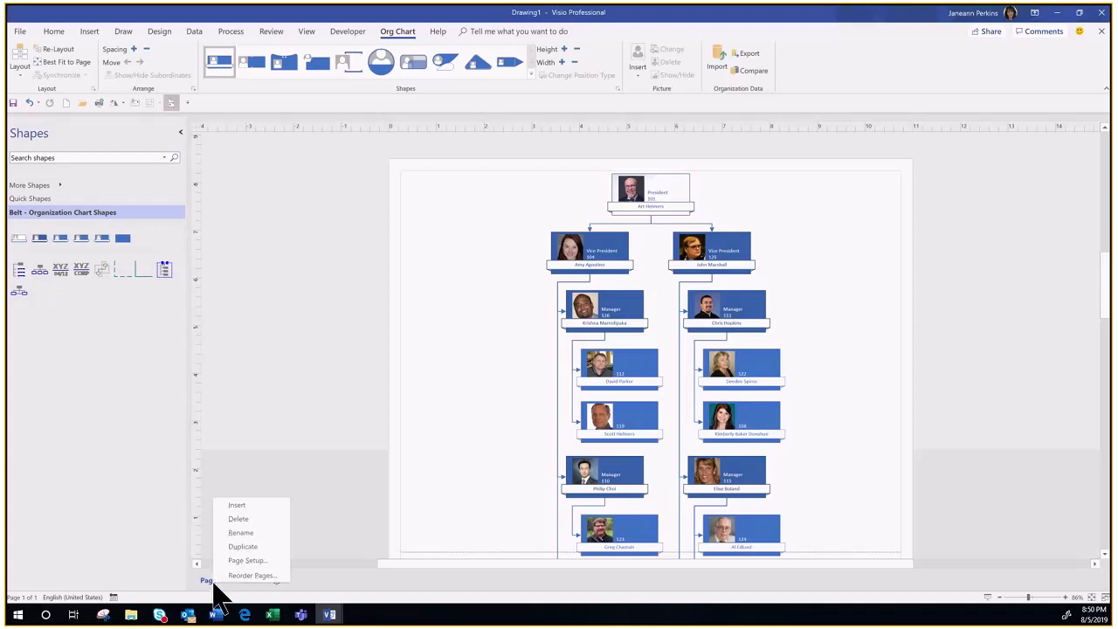
{"action": "left_click", "coordinate": [242, 546]}
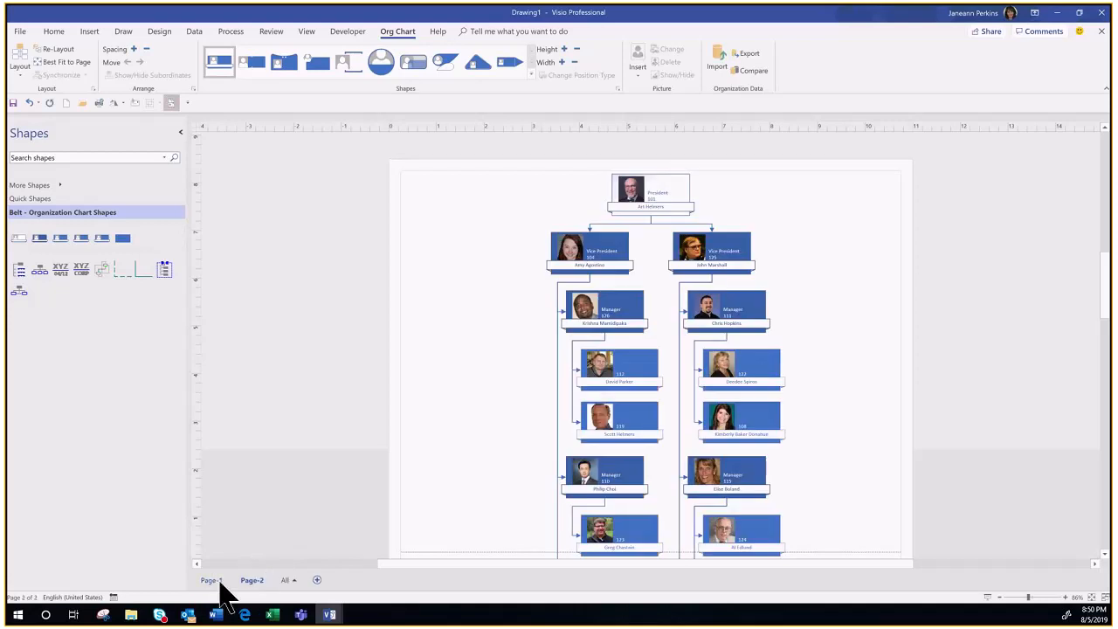
Step: Rename Page-1 as All and the duplicated page, Page-2, as Leadership
{"action": "left_click", "coordinate": [217, 581]}
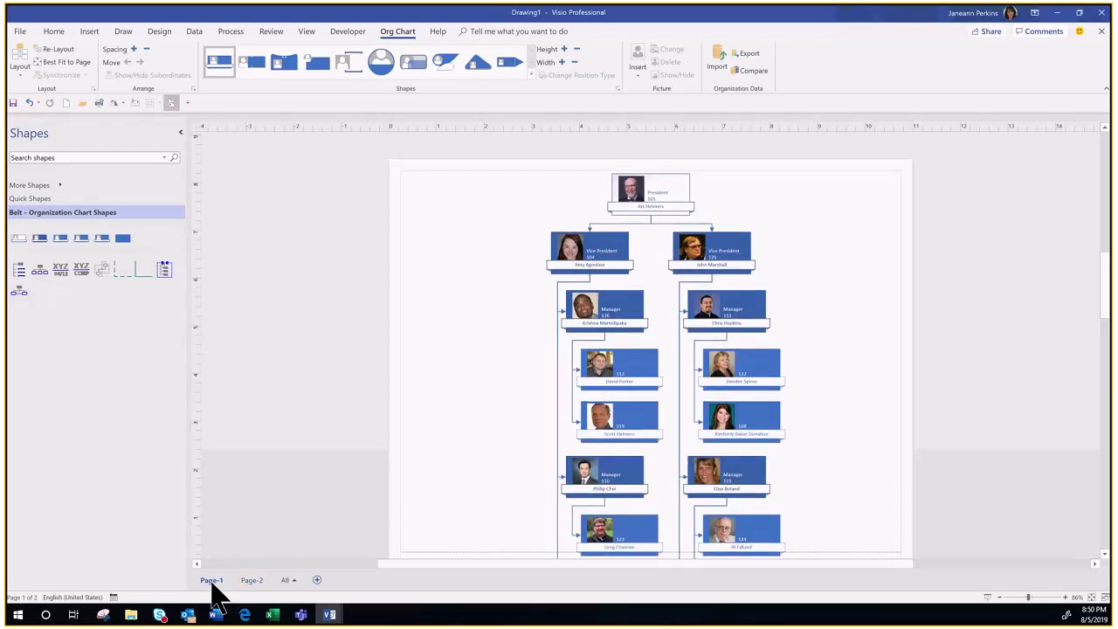
{"action": "double_click", "coordinate": [212, 581]}
{"action": "type", "text": "All"}
{"action": "left_click", "coordinate": [249, 580]}
{"action": "double_click", "coordinate": [255, 585]}
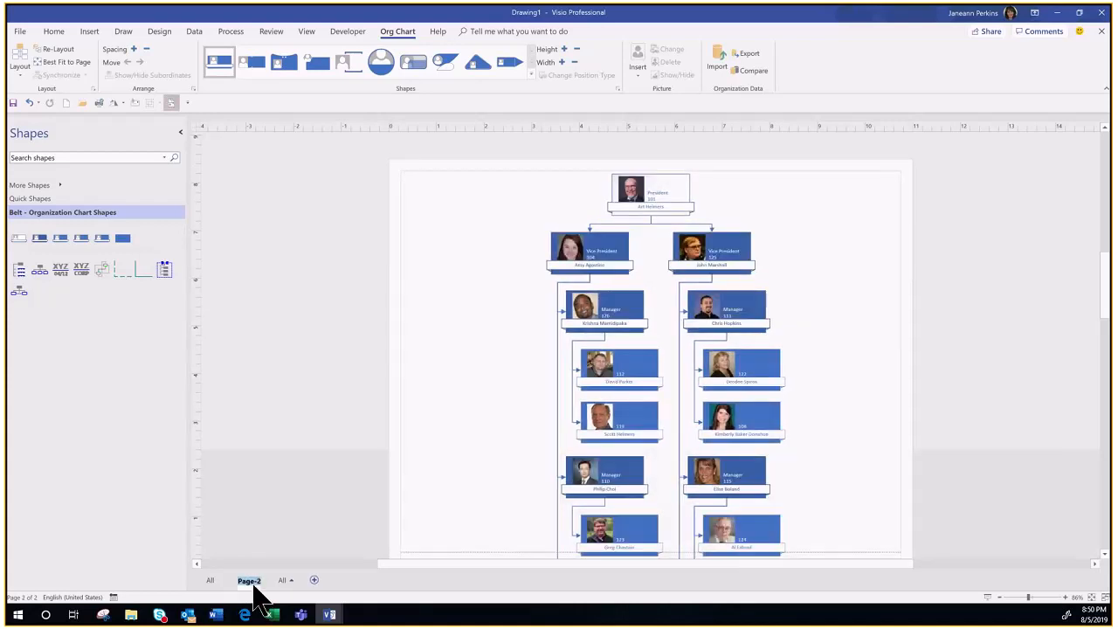
{"action": "type", "text": "Leadership"}
{"action": "key", "text": "Return"}
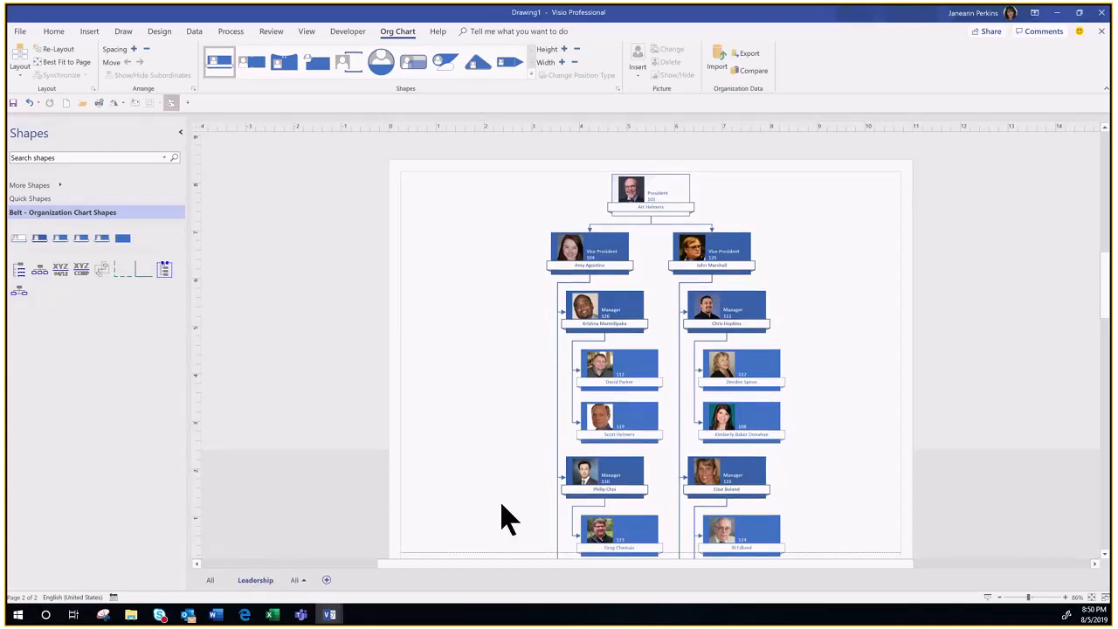
Step: Create a synchronized copy of the first vice president's branch from the Leadership page on a new page, without hiding the original subordinates
{"action": "left_click", "coordinate": [590, 253]}
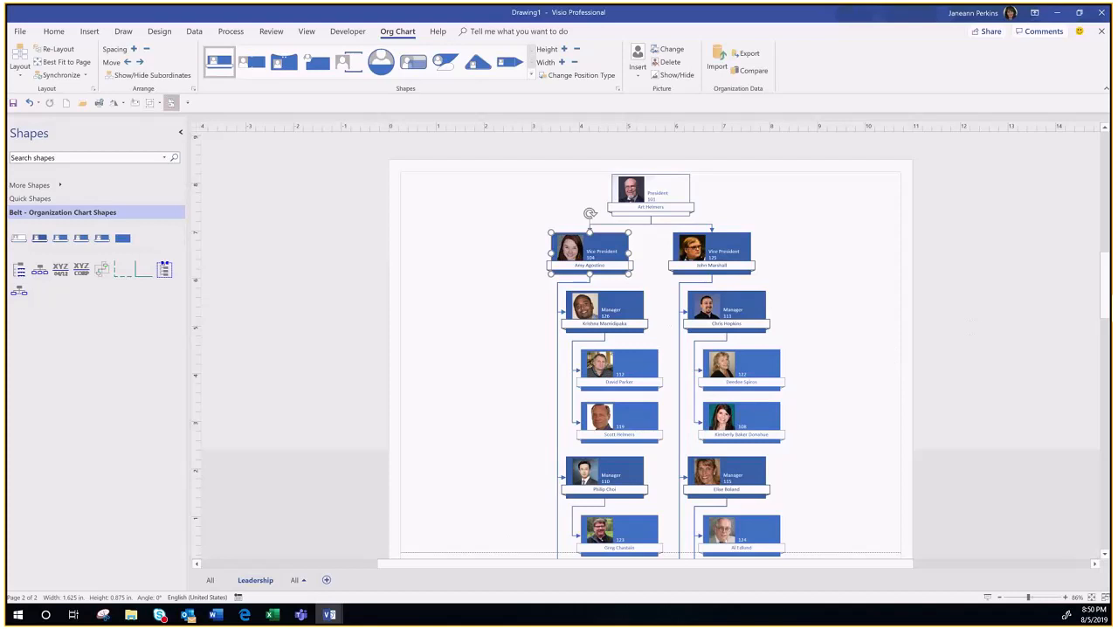
{"action": "mouse_move", "coordinate": [1108, 306]}
{"action": "left_mouse_down"}
{"action": "mouse_move", "coordinate": [1106, 353]}
{"action": "mouse_move", "coordinate": [1106, 311]}
{"action": "left_mouse_up"}
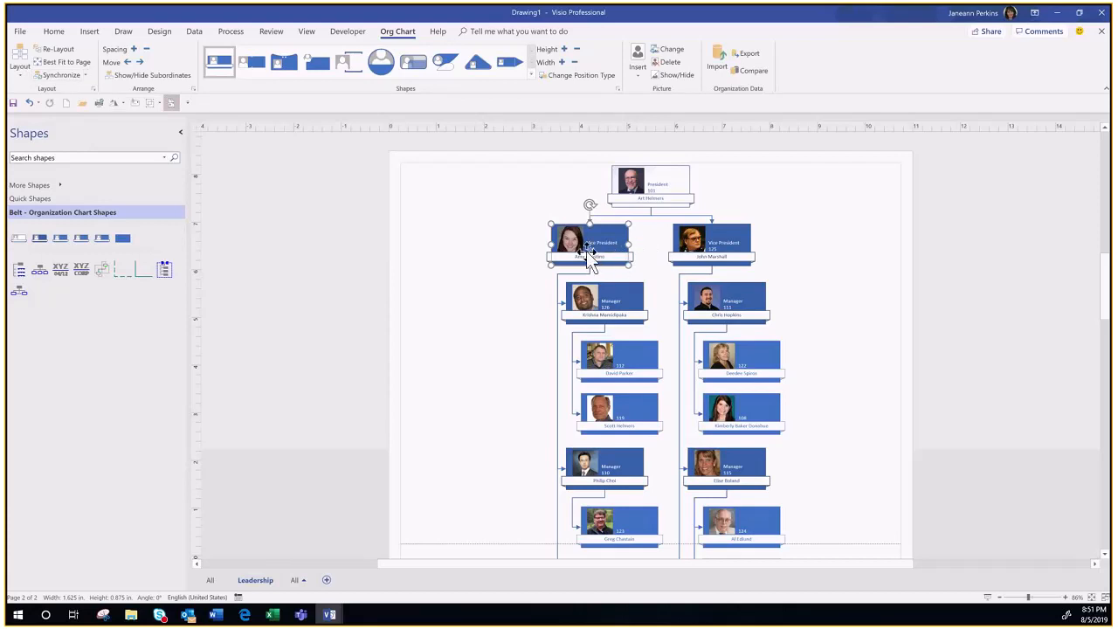
{"action": "left_click", "coordinate": [85, 75]}
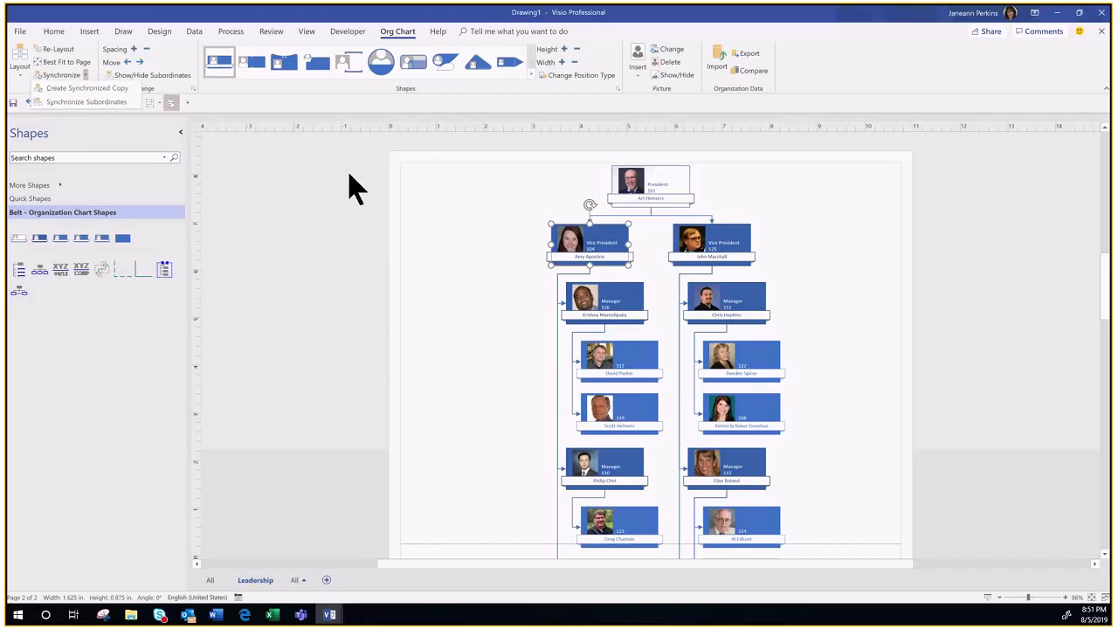
{"action": "left_click", "coordinate": [492, 252]}
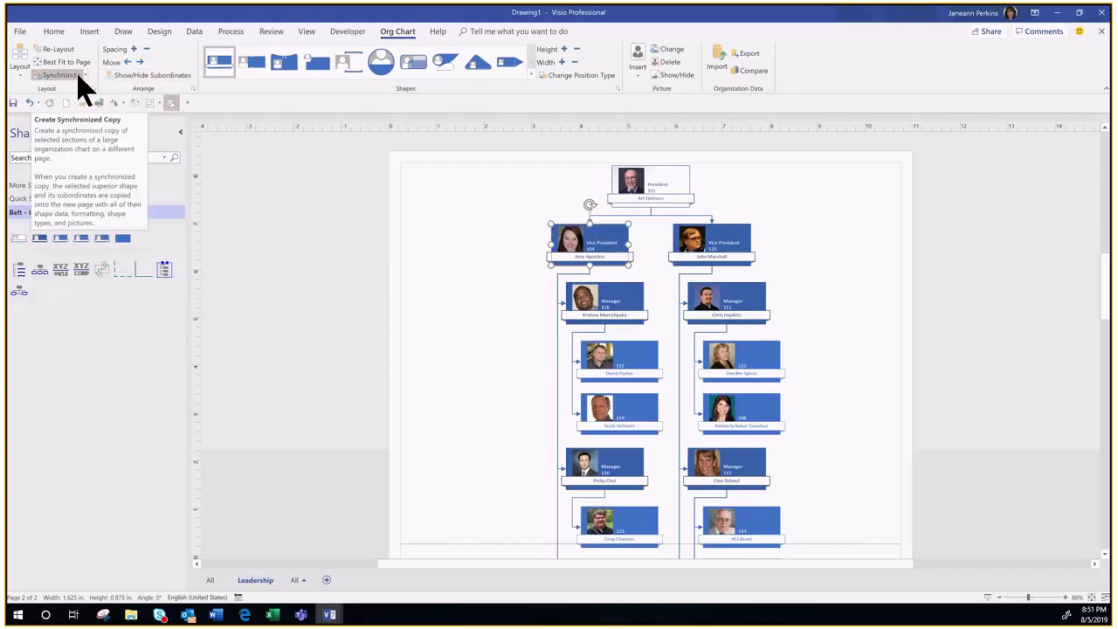
{"action": "left_click", "coordinate": [490, 266]}
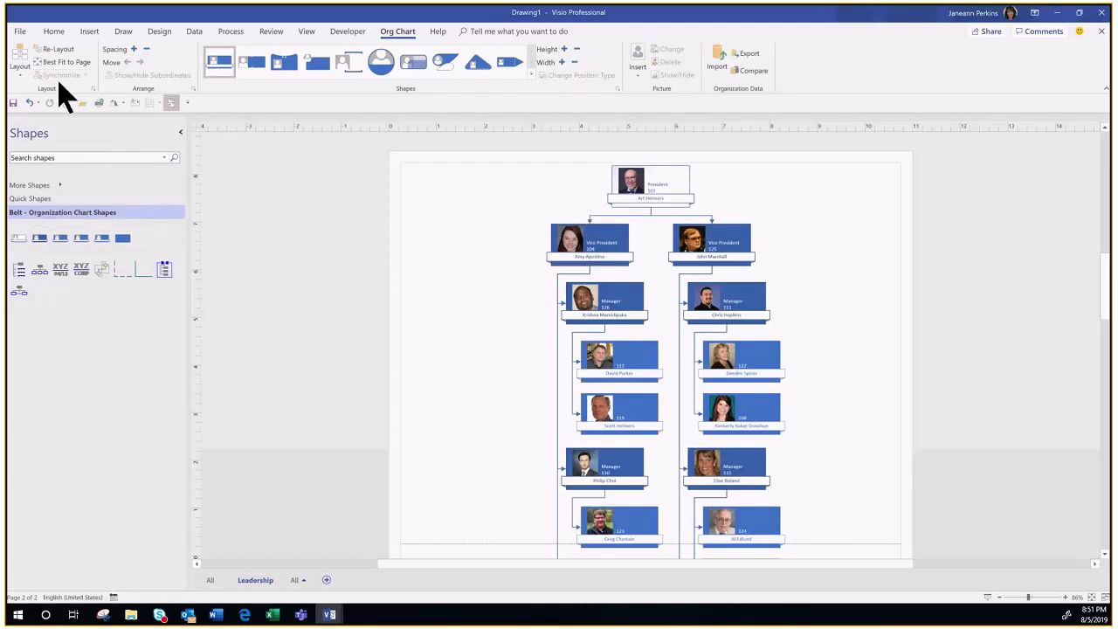
{"action": "left_click", "coordinate": [599, 248]}
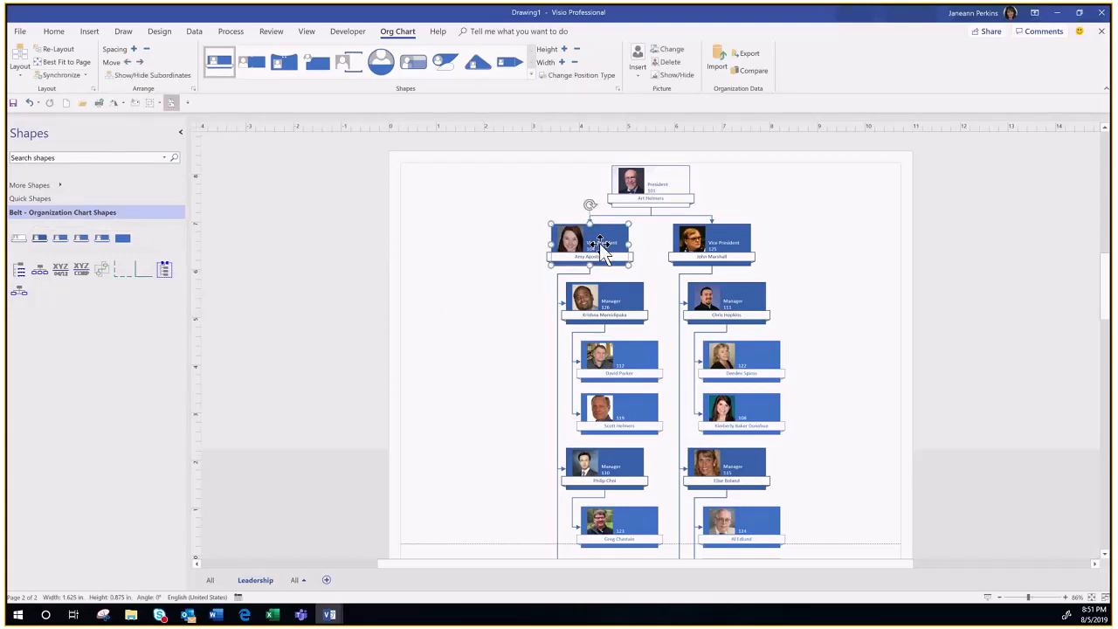
{"action": "left_click", "coordinate": [85, 75]}
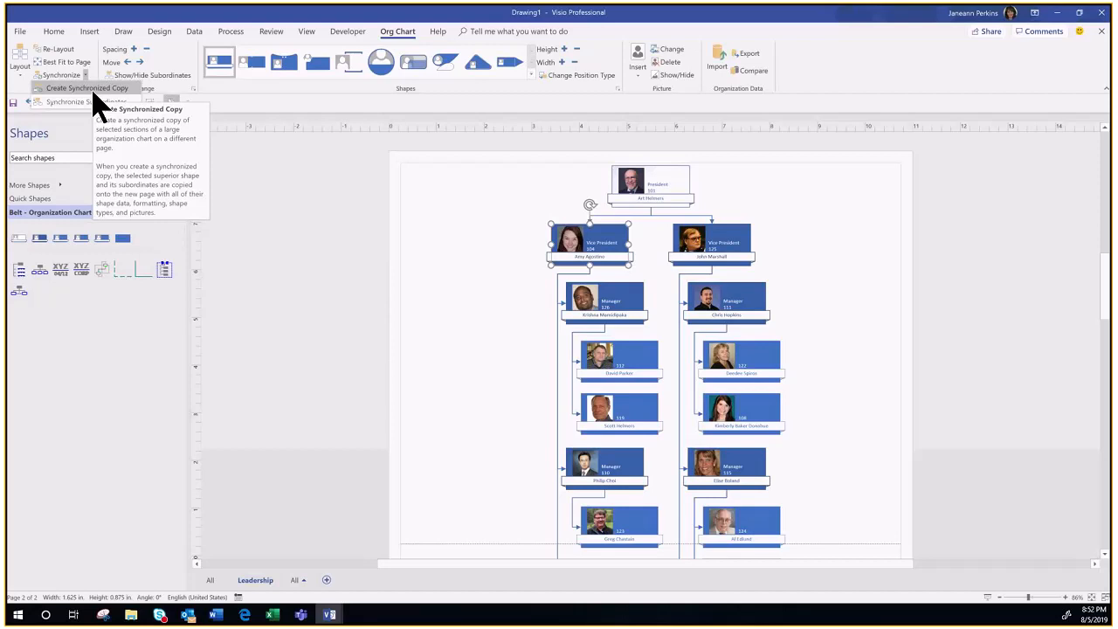
{"action": "left_click", "coordinate": [94, 90]}
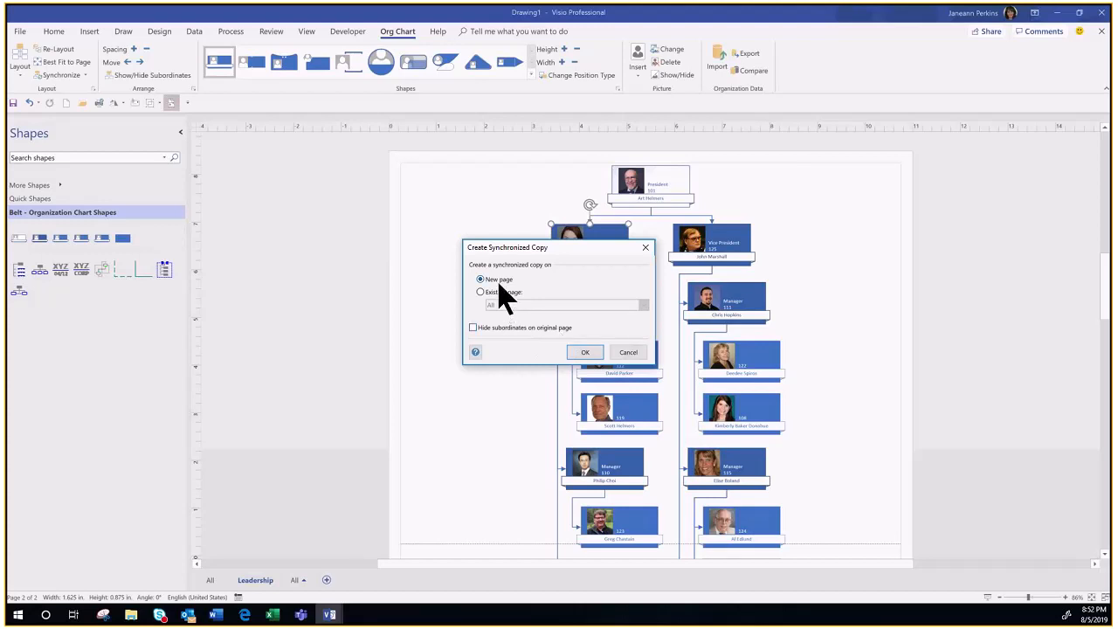
{"action": "left_click", "coordinate": [585, 352]}
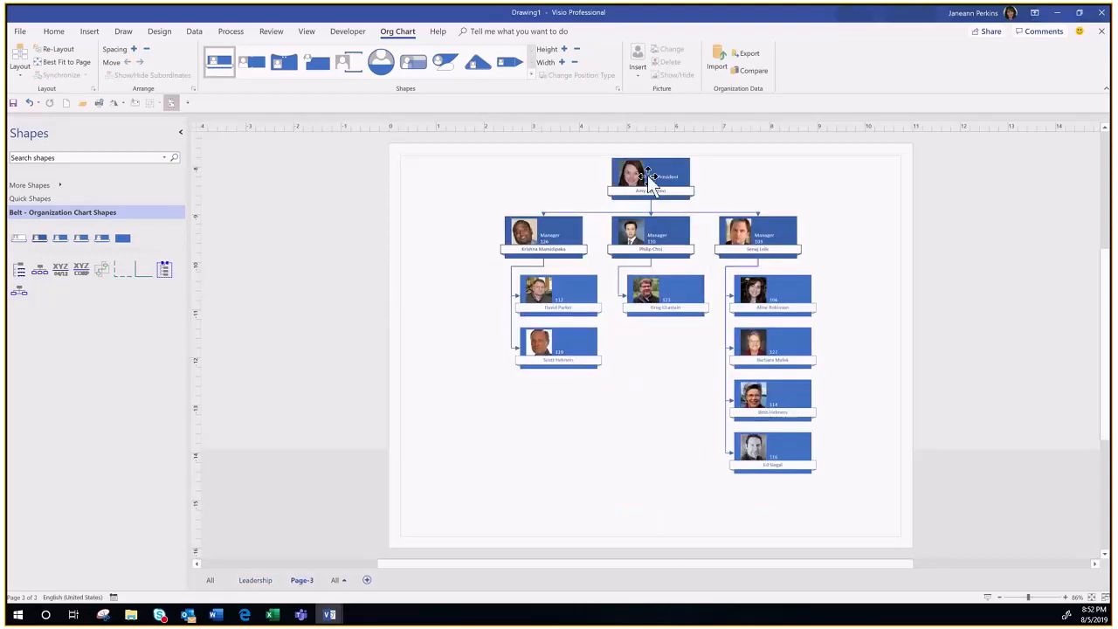
Step: Move the copied chart slightly down from the page's upper margin and rename Page-3 as VP-1
{"action": "left_click_drag", "start_coordinate": [651, 179], "coordinate": [651, 200]}
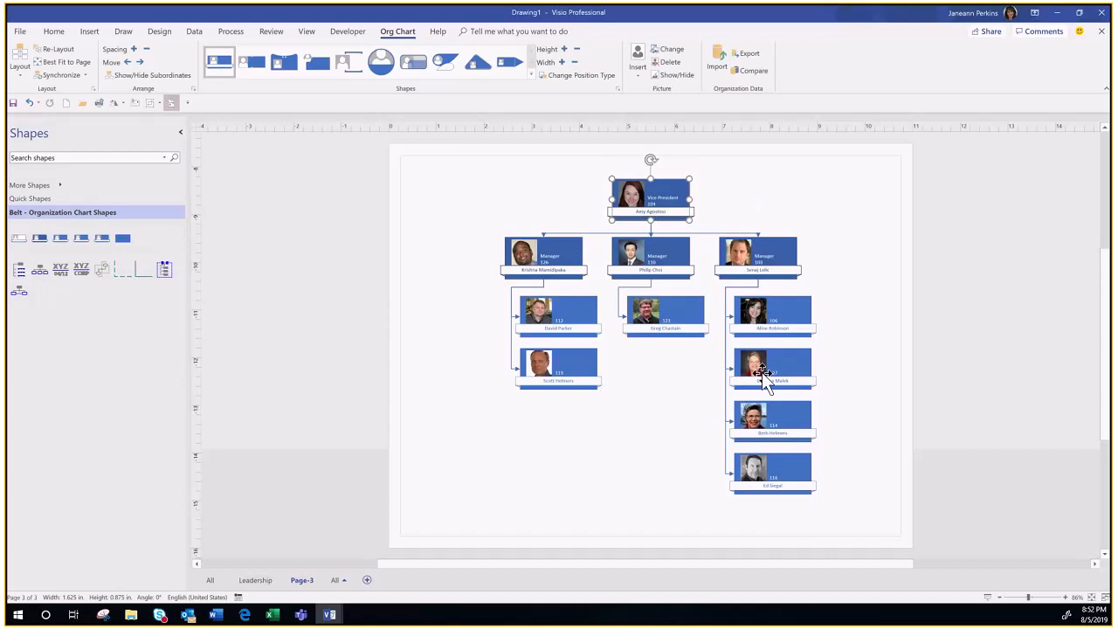
{"action": "double_click", "coordinate": [304, 581]}
{"action": "type", "text": "VP-1"}
{"action": "key", "text": "Return"}
Step: Create a synchronized copy of the second vice president's branch from the Leadership page on a new page
{"action": "left_click", "coordinate": [253, 581]}
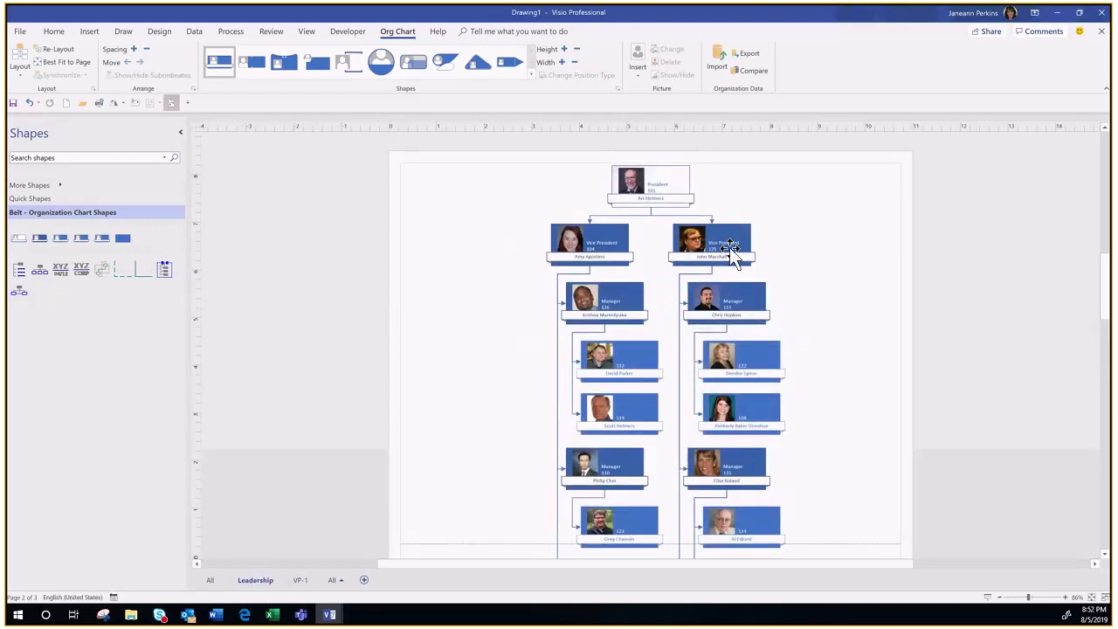
{"action": "left_click", "coordinate": [730, 249]}
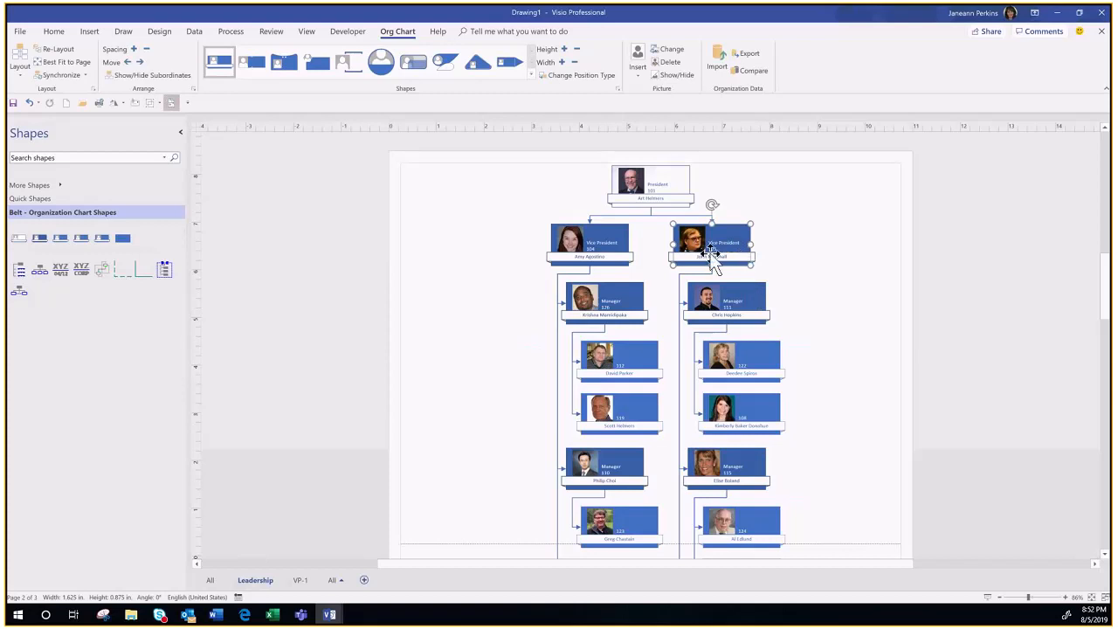
{"action": "left_click", "coordinate": [85, 75]}
{"action": "left_click", "coordinate": [96, 91]}
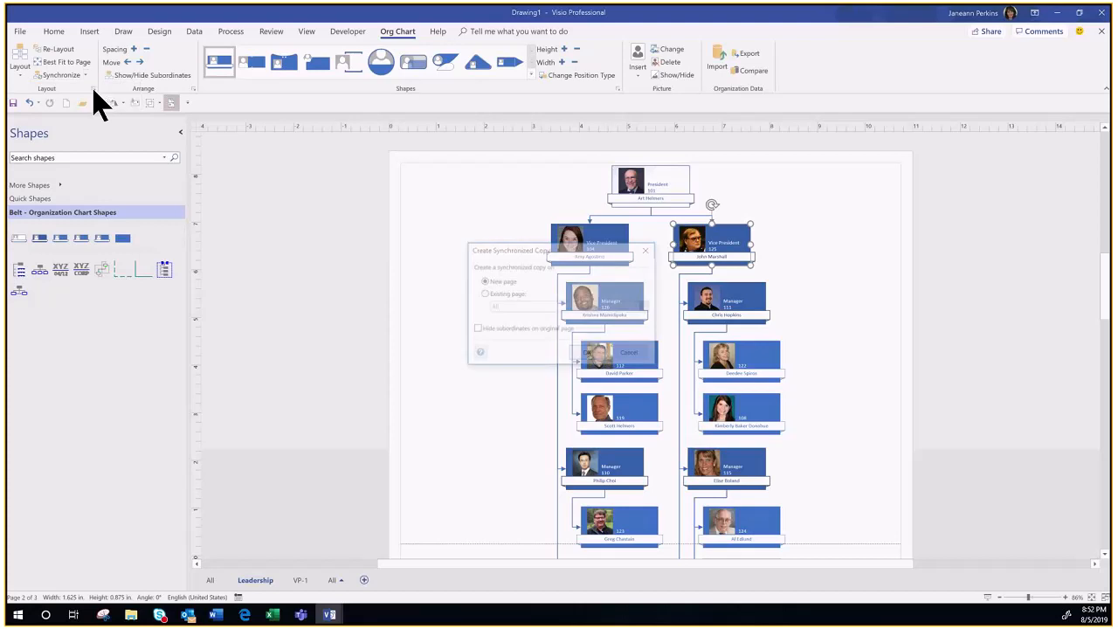
{"action": "left_click", "coordinate": [585, 353]}
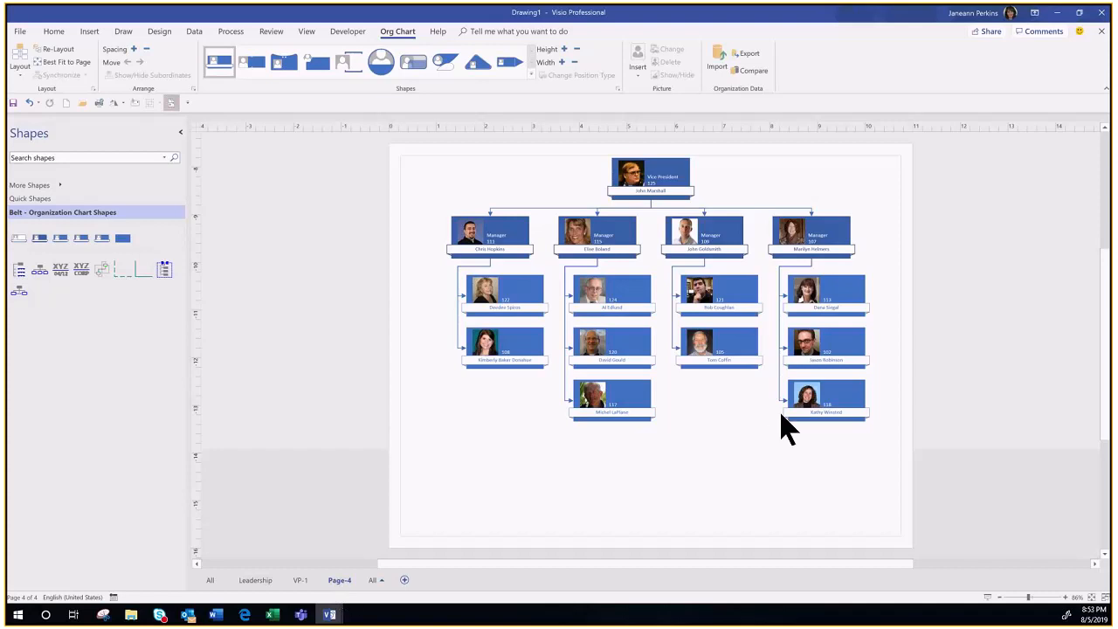
Step: Move the second copied chart slightly down from the page's upper margin and rename Page-4 as VP=2
{"action": "left_click_drag", "start_coordinate": [664, 175], "coordinate": [659, 200]}
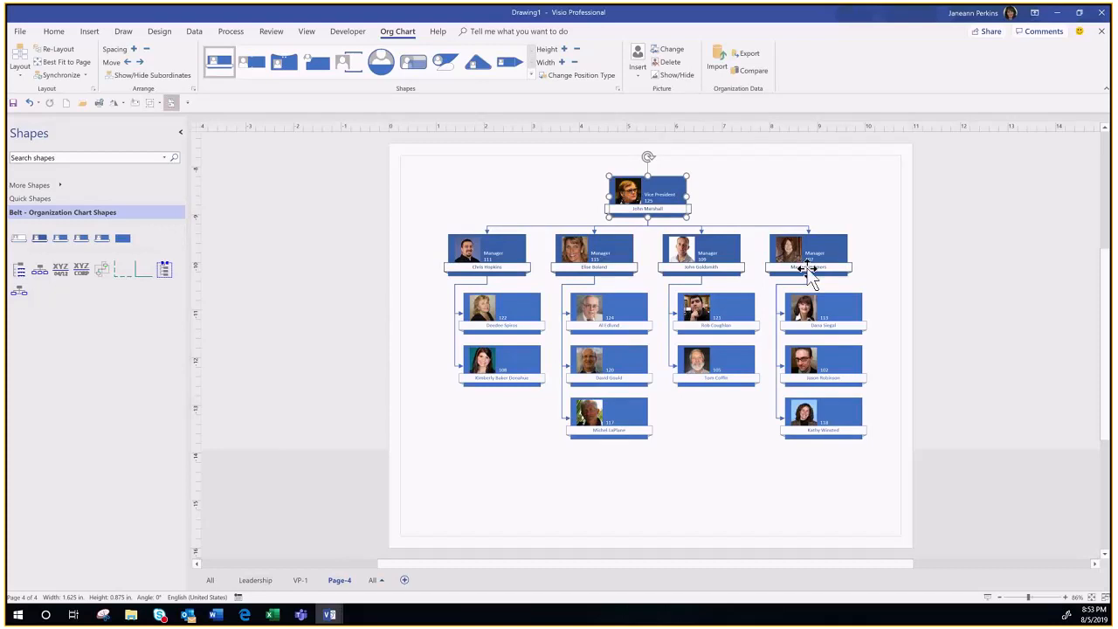
{"action": "double_click", "coordinate": [347, 581]}
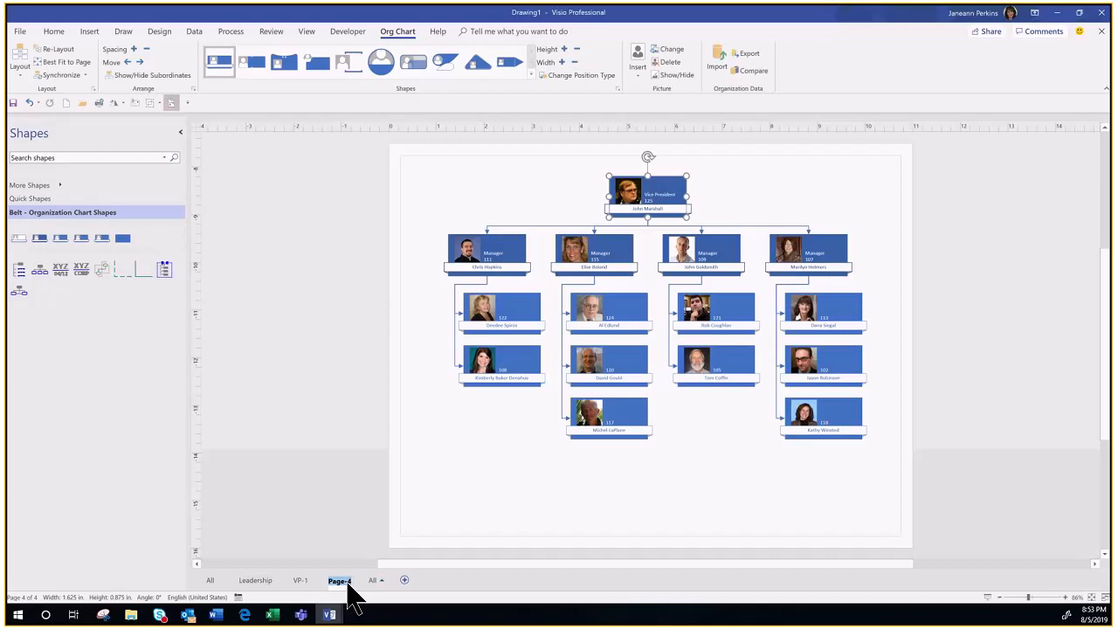
{"action": "type", "text": "VP"}
{"action": "type", "text": "-"}
{"action": "type", "text": "1"}
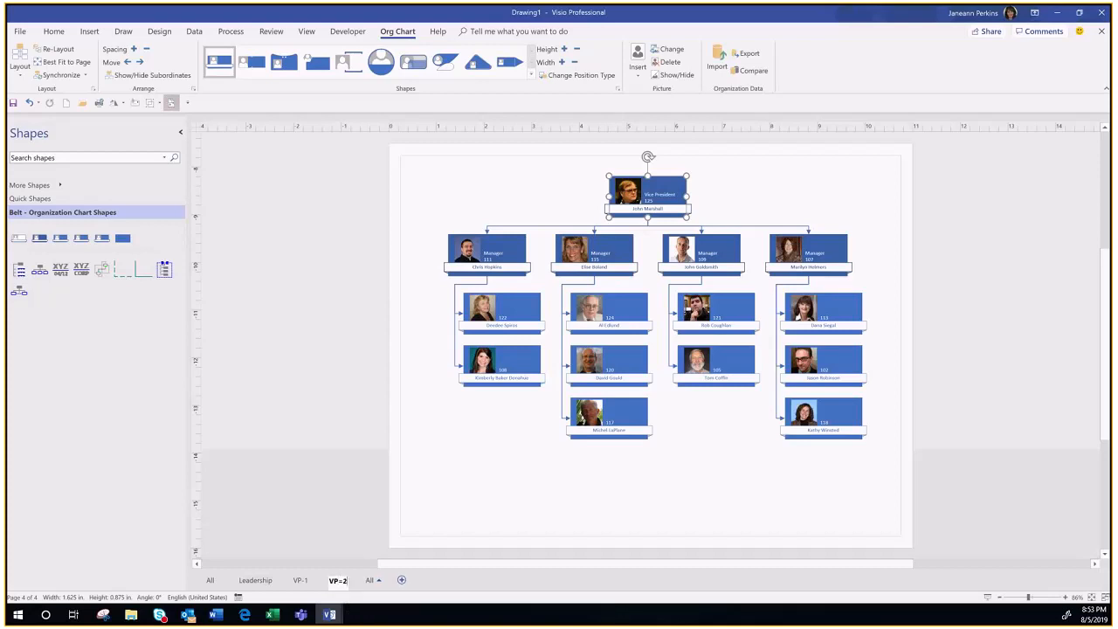
{"action": "key", "text": "Return"}
{"action": "left_click", "coordinate": [709, 207]}
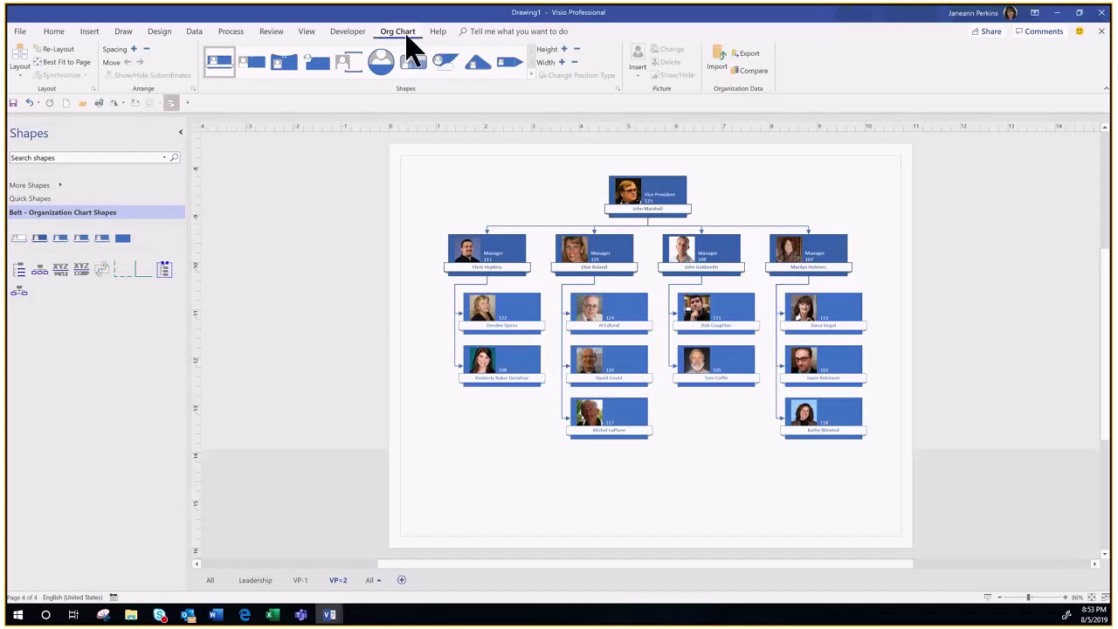
Step: Increase the spacing between the shapes on VP=2 by three increments, and undo the last one
{"action": "left_click", "coordinate": [136, 49]}
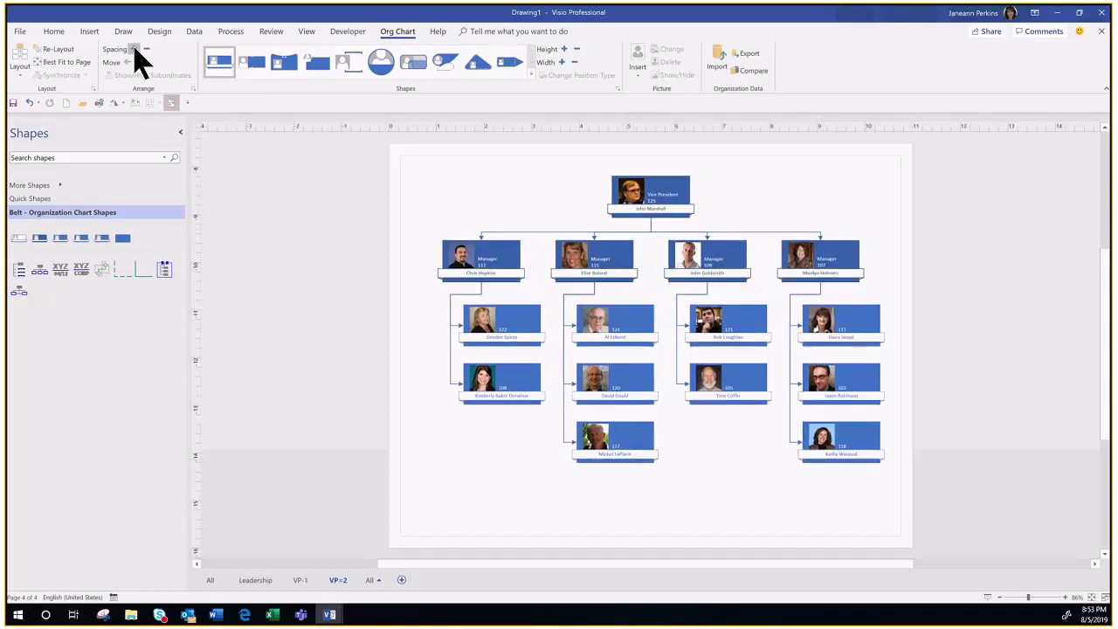
{"action": "left_click", "coordinate": [135, 50]}
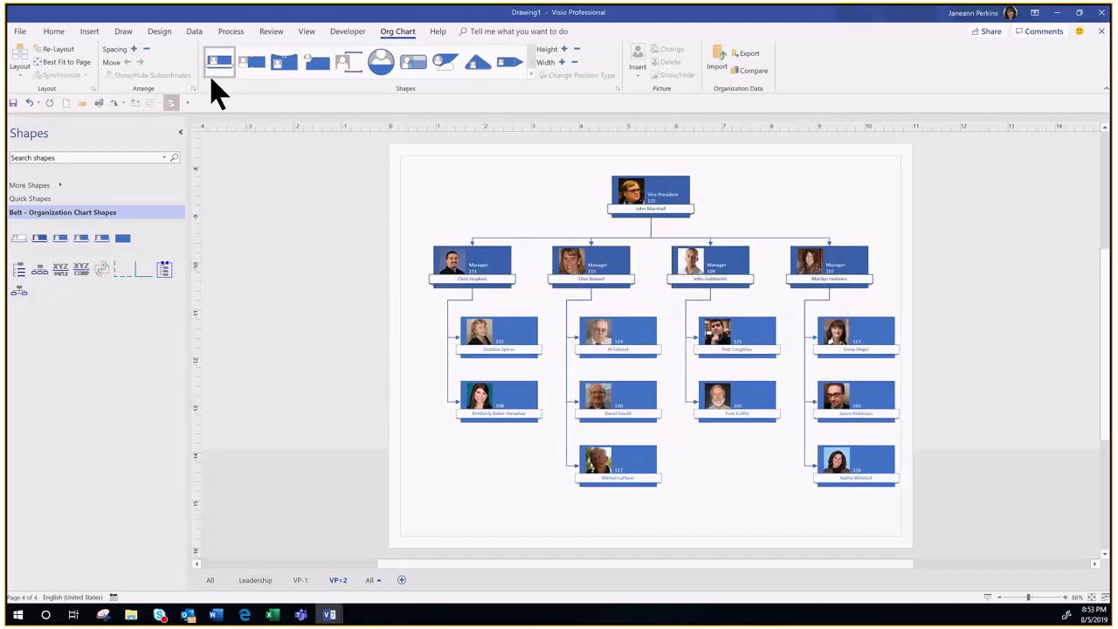
{"action": "left_click", "coordinate": [136, 49]}
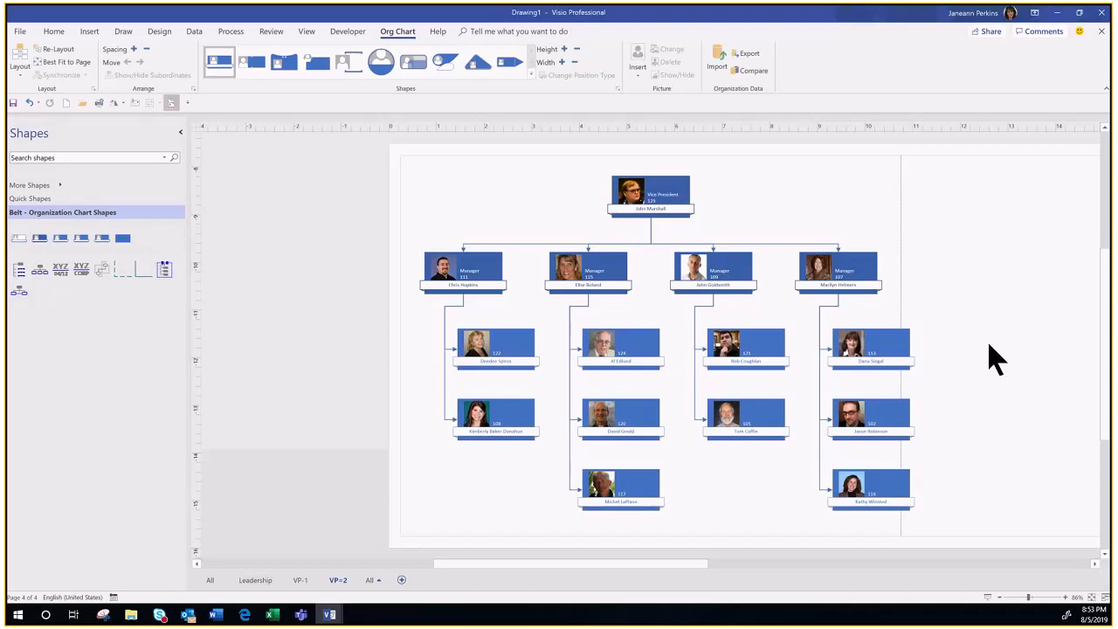
{"action": "left_click", "coordinate": [30, 103]}
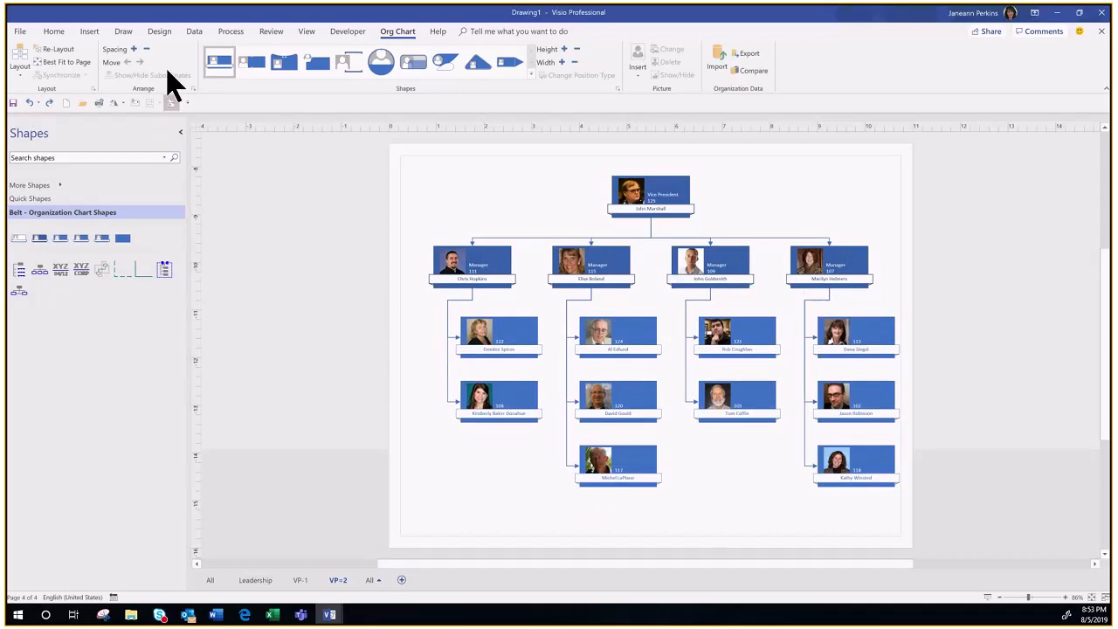
Step: With Auto Size turned off for VP=2, increase the chart's spacing by one increment and shift the chart left within the page margins
{"action": "left_click", "coordinate": [160, 33]}
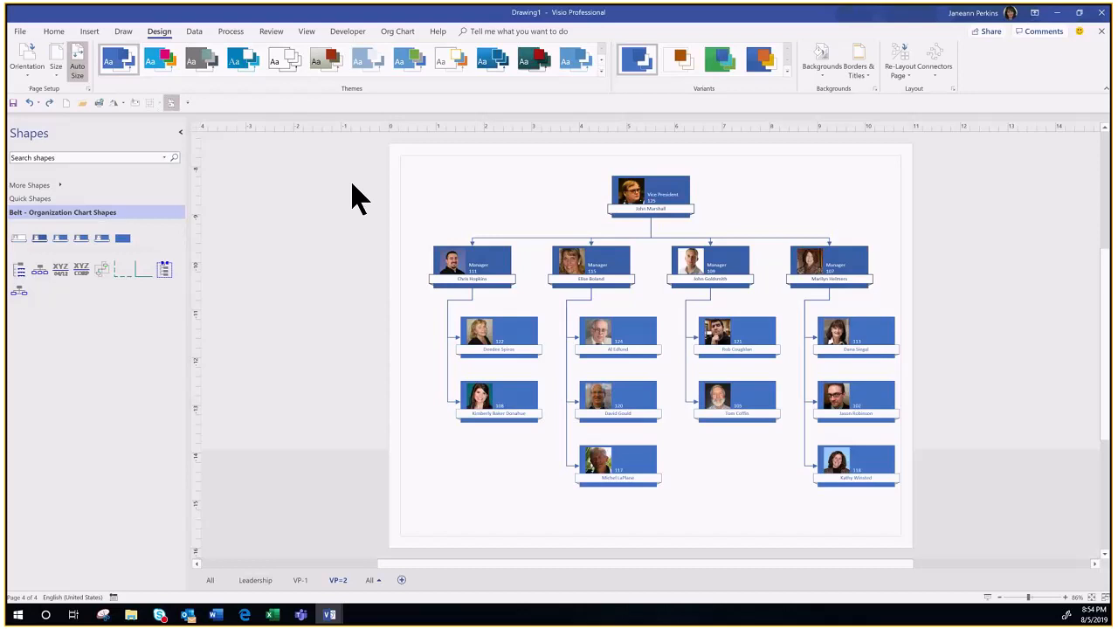
{"action": "left_click", "coordinate": [85, 81]}
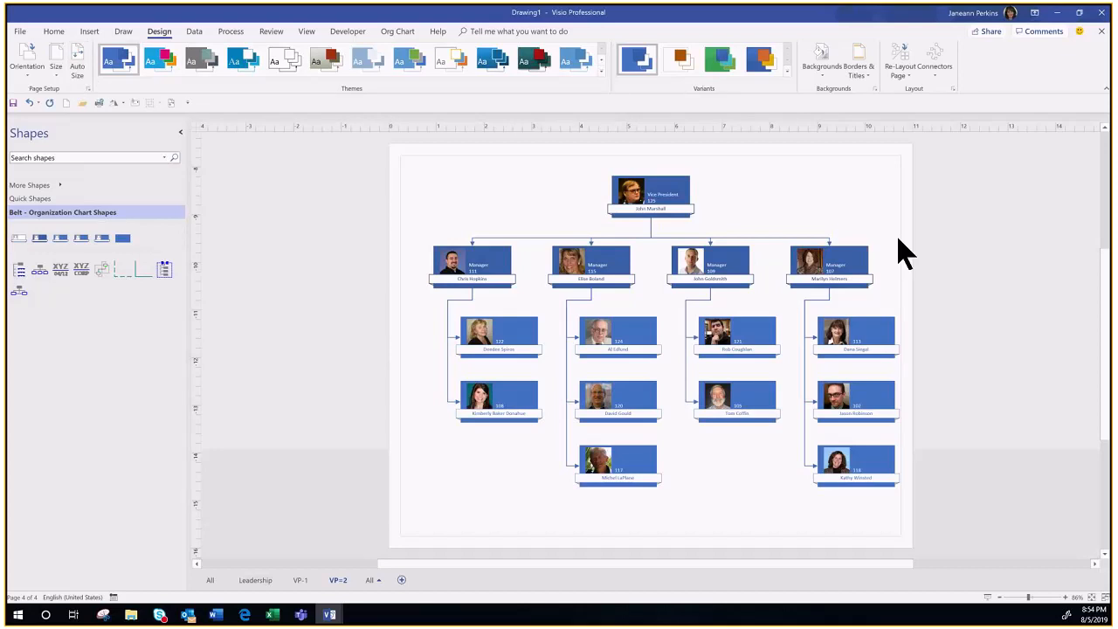
{"action": "left_click", "coordinate": [407, 33]}
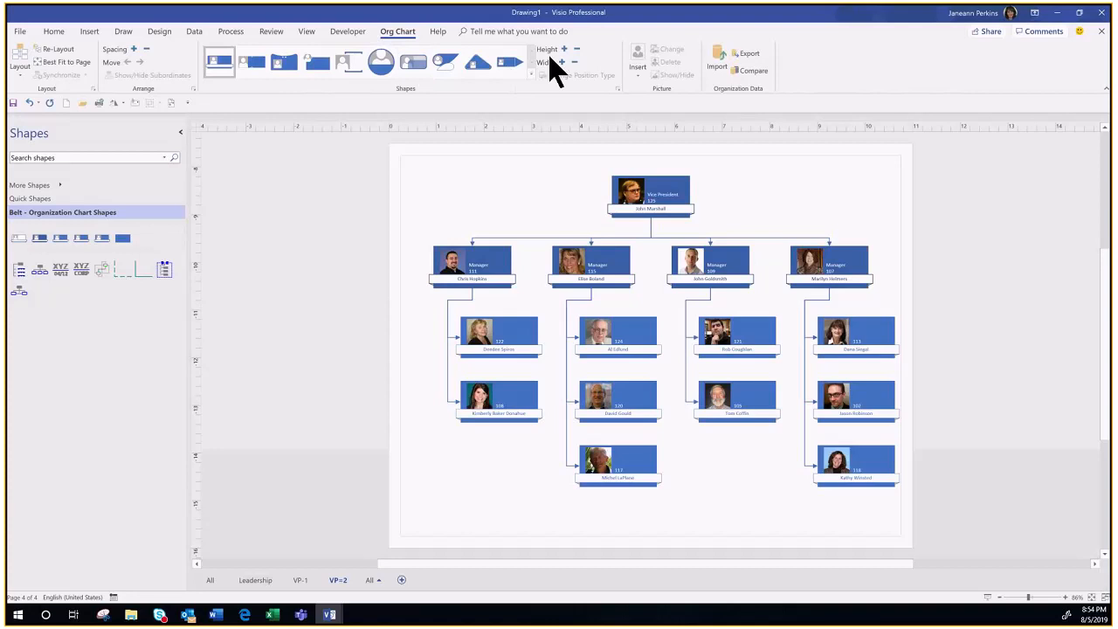
{"action": "left_click", "coordinate": [133, 50]}
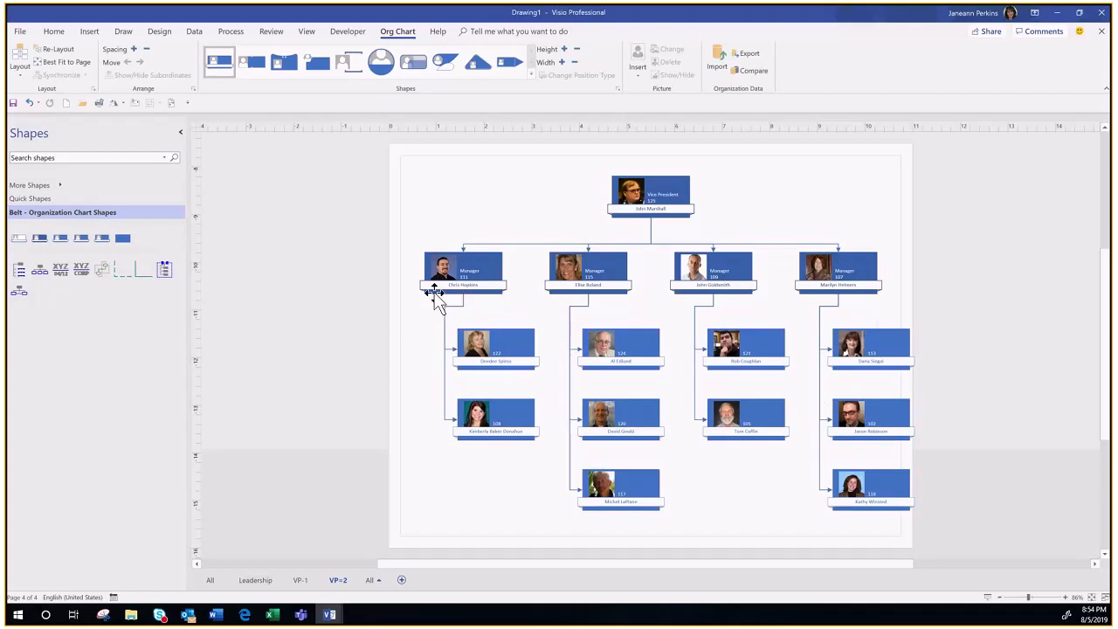
{"action": "left_click", "coordinate": [661, 192]}
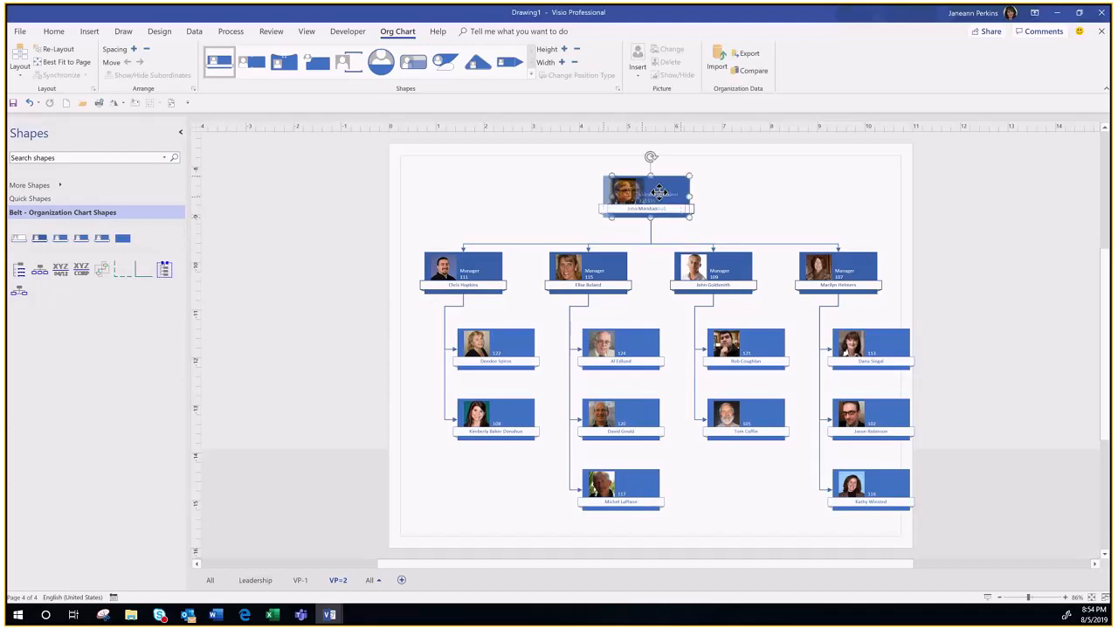
{"action": "left_click_drag", "start_coordinate": [656, 190], "coordinate": [652, 194]}
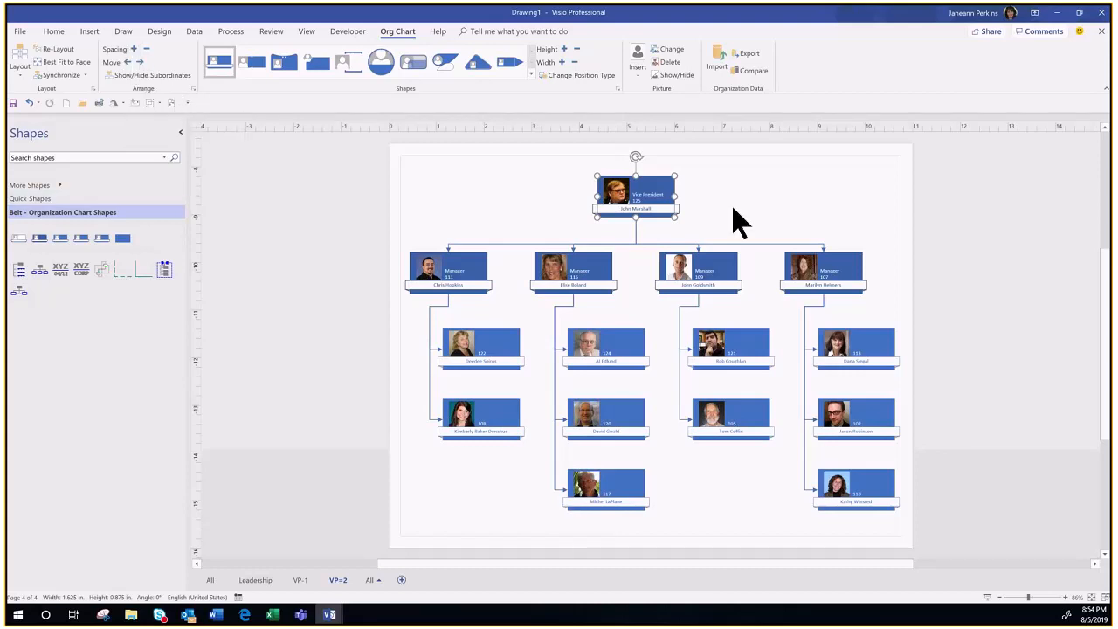
Step: Apply the border and title design with a blue banner, date and page number to VP=2, and move the chart down below the banner
{"action": "left_click", "coordinate": [156, 32]}
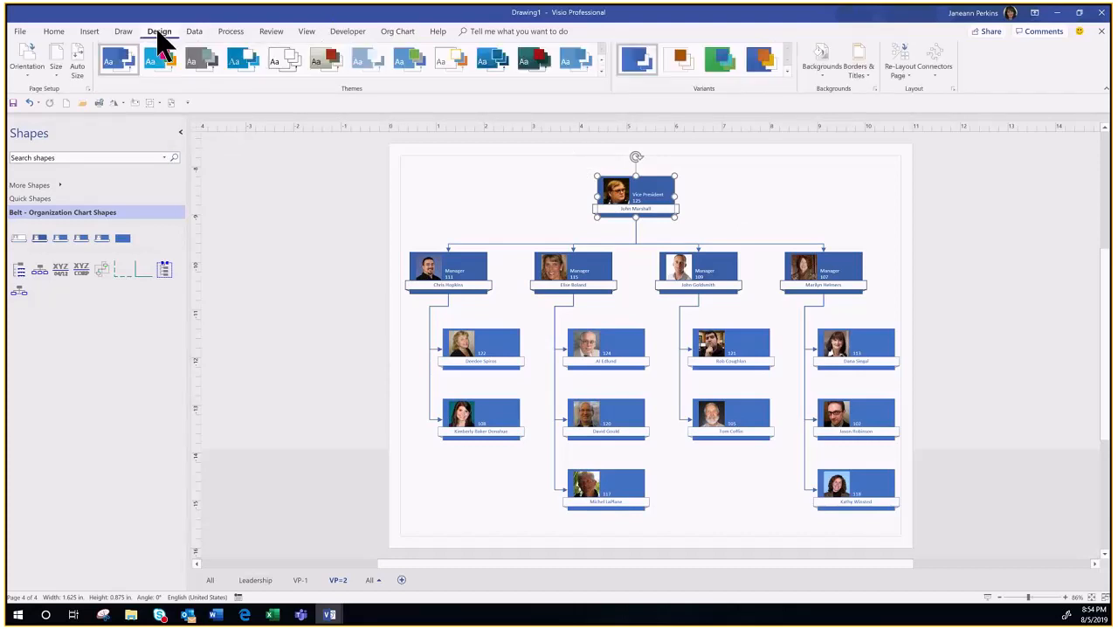
{"action": "left_click", "coordinate": [859, 60]}
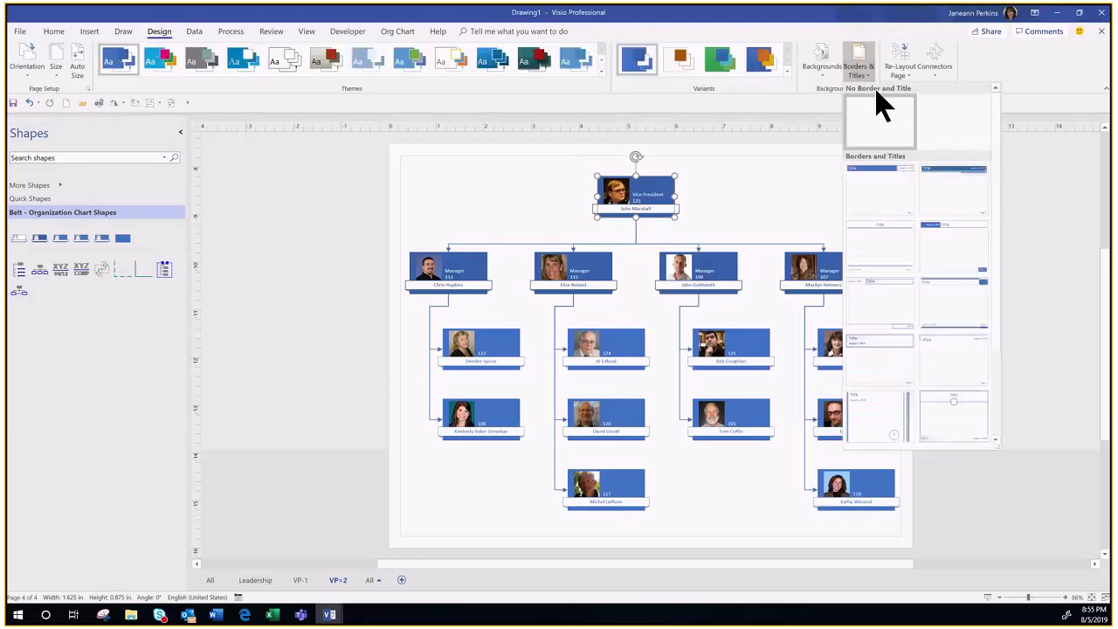
{"action": "left_click", "coordinate": [954, 191]}
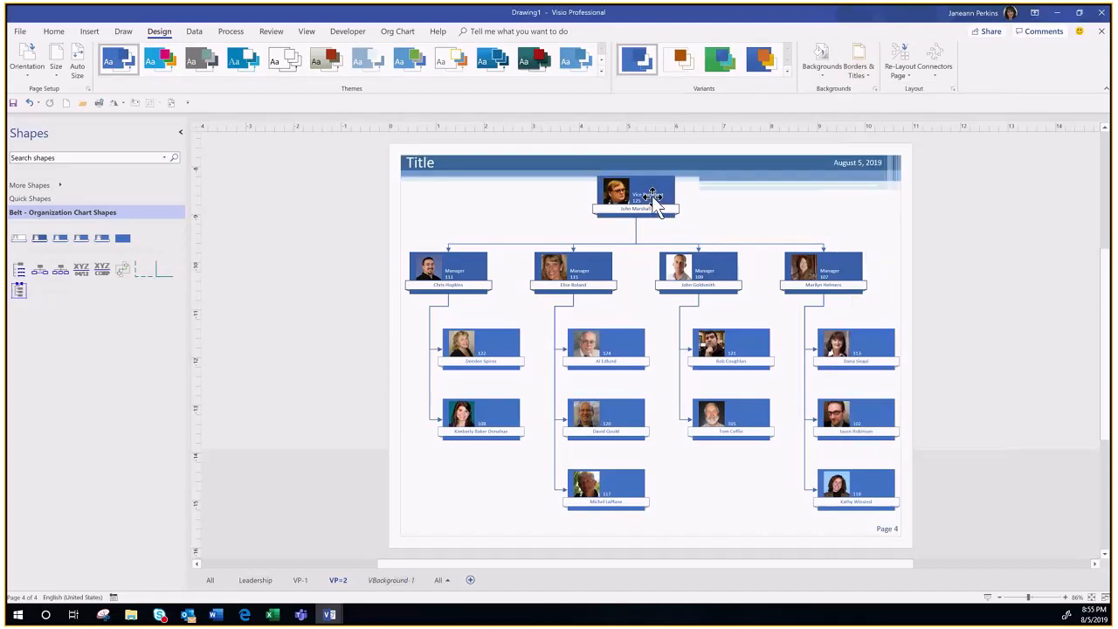
{"action": "left_click_drag", "start_coordinate": [652, 197], "coordinate": [650, 202]}
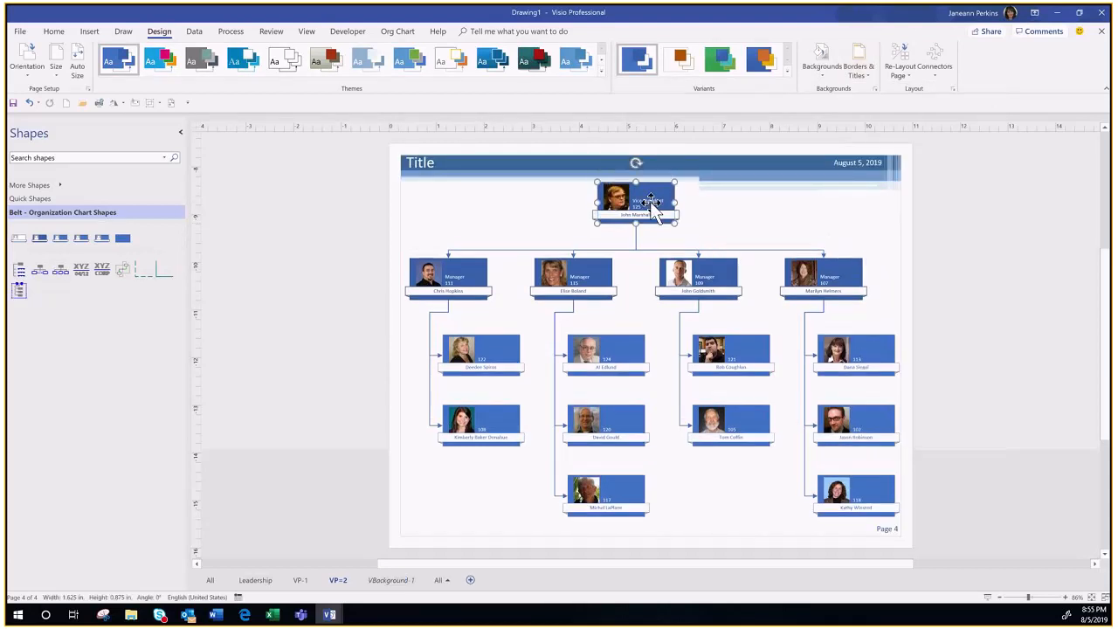
{"action": "left_click_drag", "start_coordinate": [636, 199], "coordinate": [634, 200]}
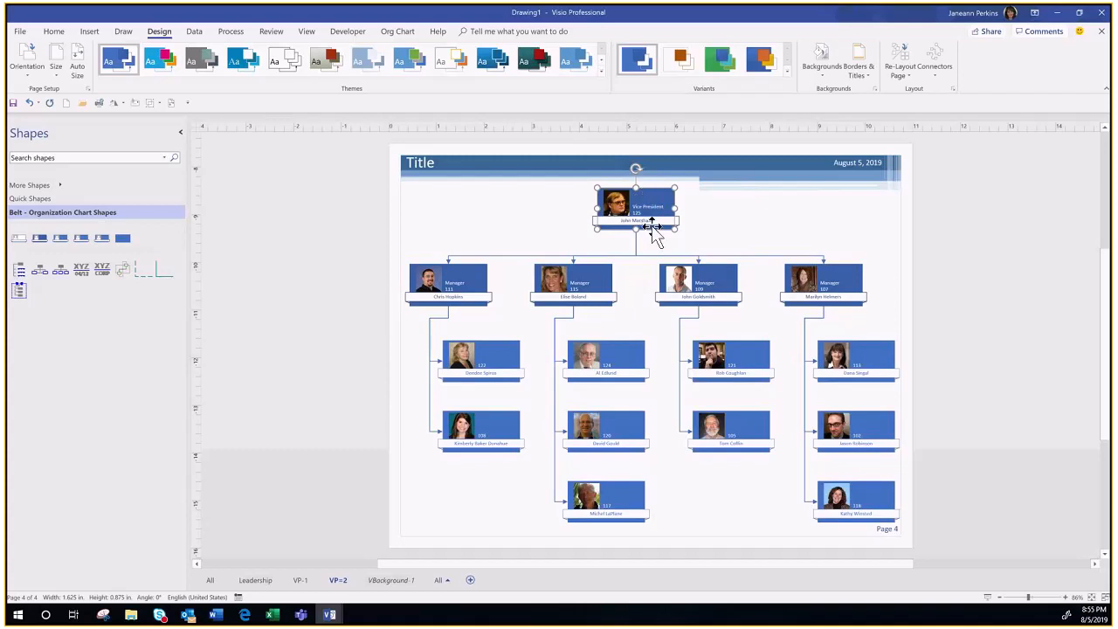
{"action": "left_click", "coordinate": [836, 229]}
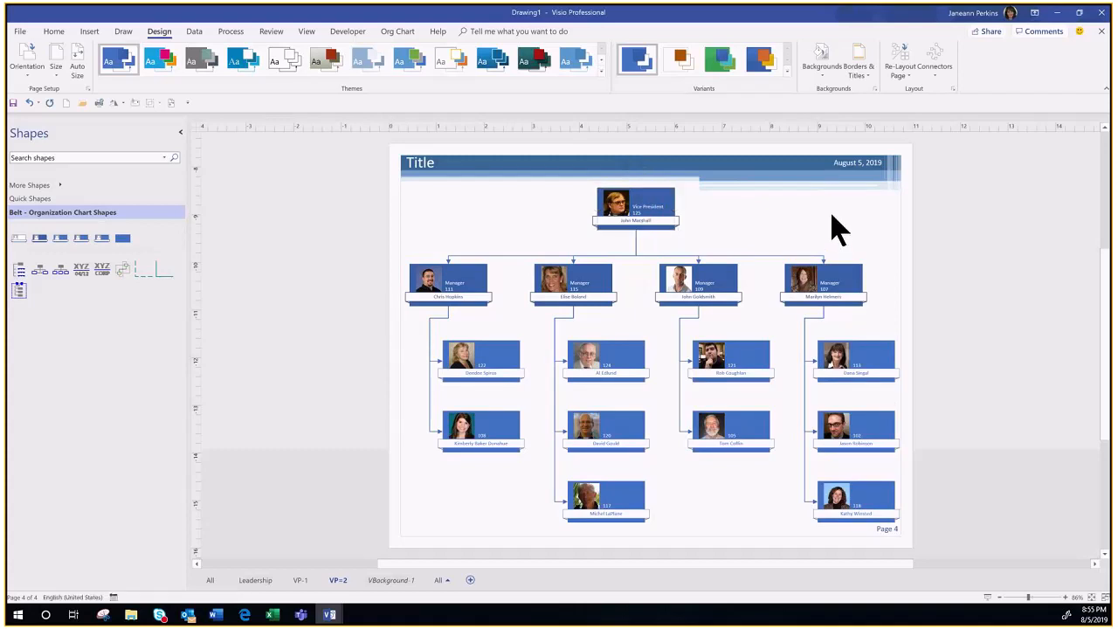
Step: Apply the border and title design with the blue banner, date and page number to VP-1, and move its chart down below the banner
{"action": "left_click", "coordinate": [301, 581]}
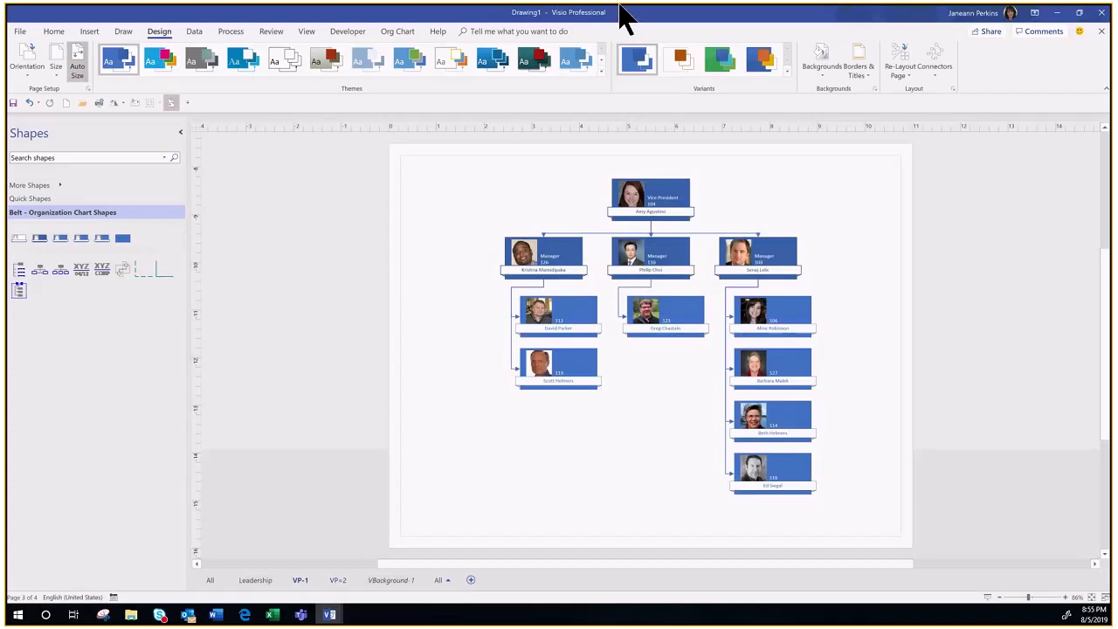
{"action": "left_click", "coordinate": [861, 70]}
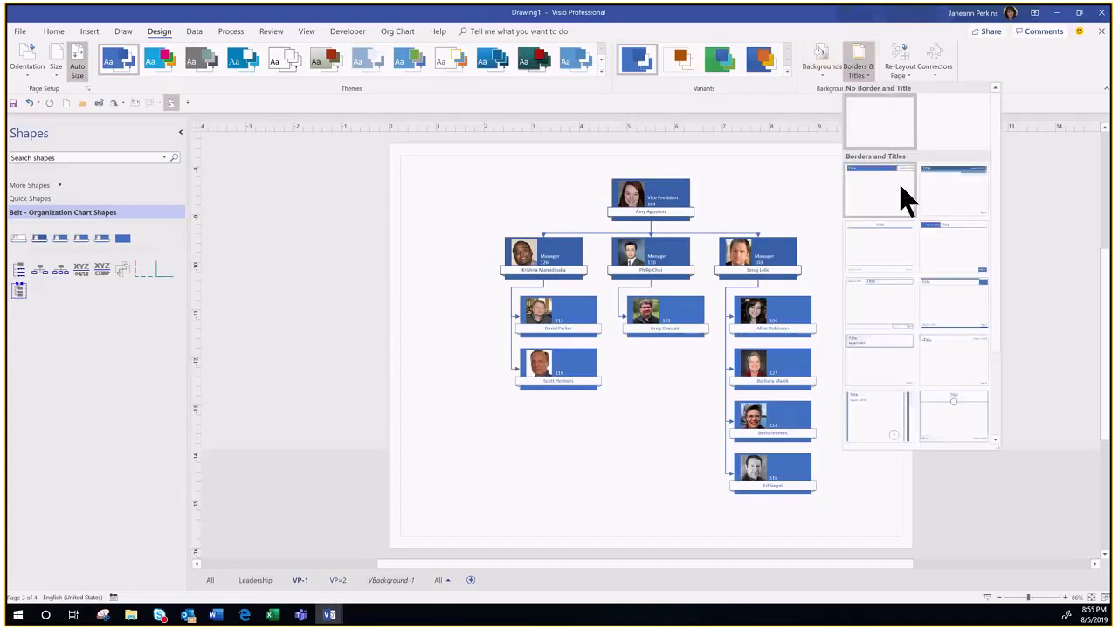
{"action": "left_click", "coordinate": [908, 199]}
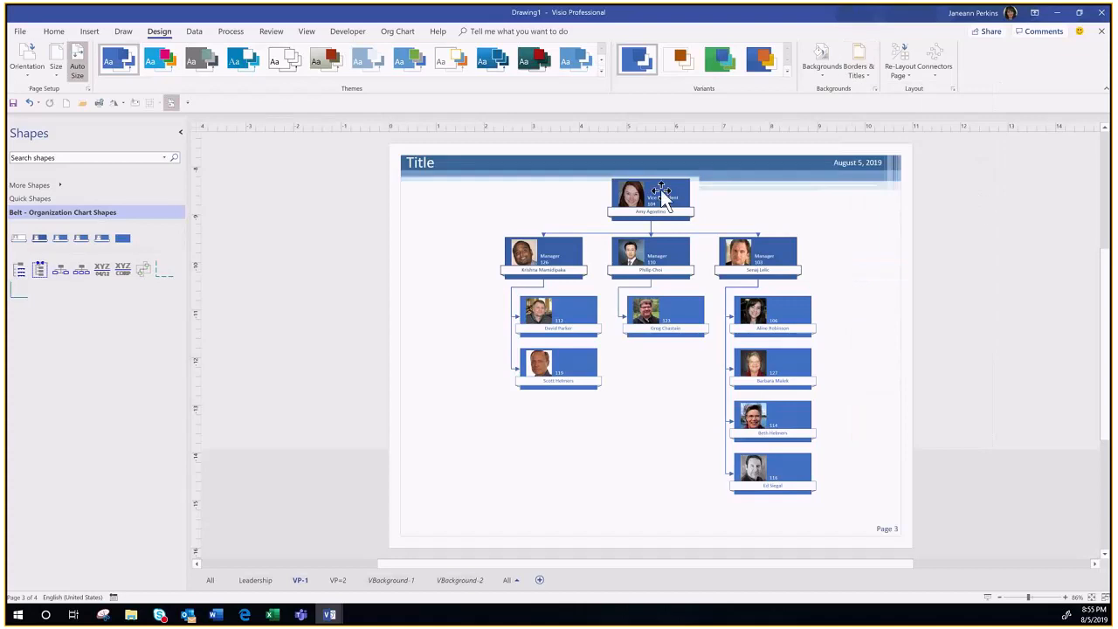
{"action": "left_click_drag", "start_coordinate": [662, 194], "coordinate": [642, 208]}
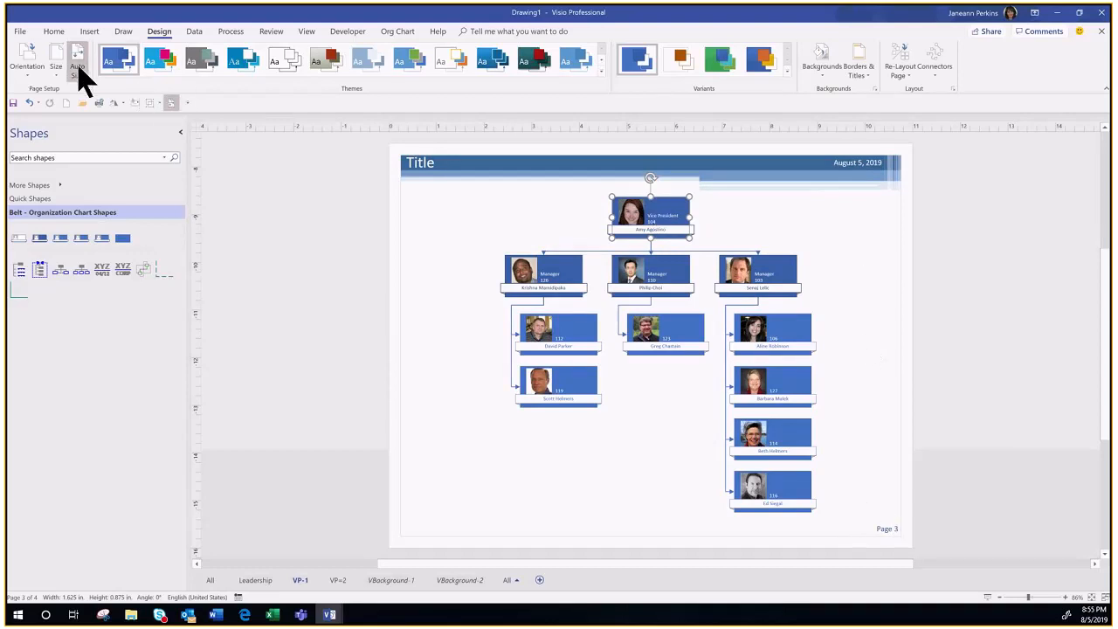
Step: Increase the spacing between the shapes of the VP-1 chart by one increment
{"action": "left_click", "coordinate": [407, 33]}
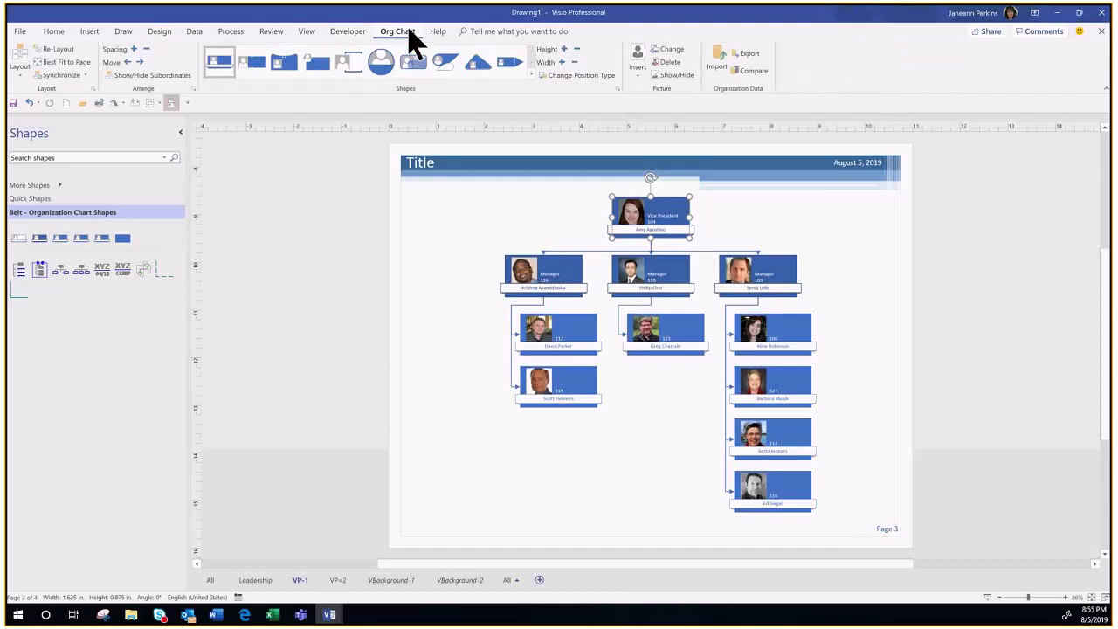
{"action": "left_click", "coordinate": [134, 50]}
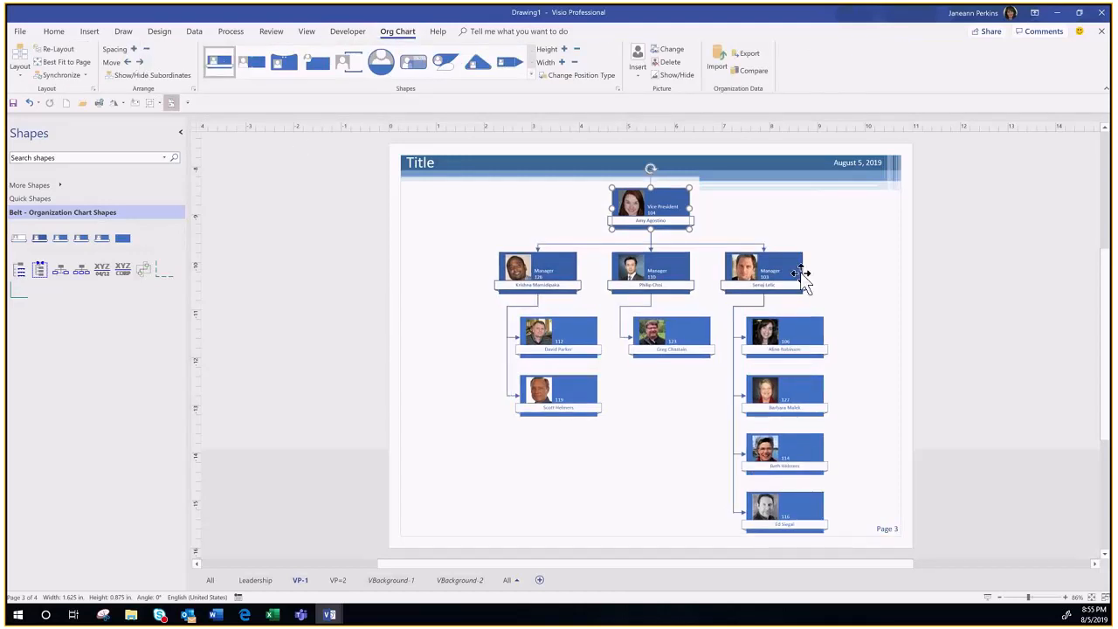
{"action": "left_click", "coordinate": [610, 437]}
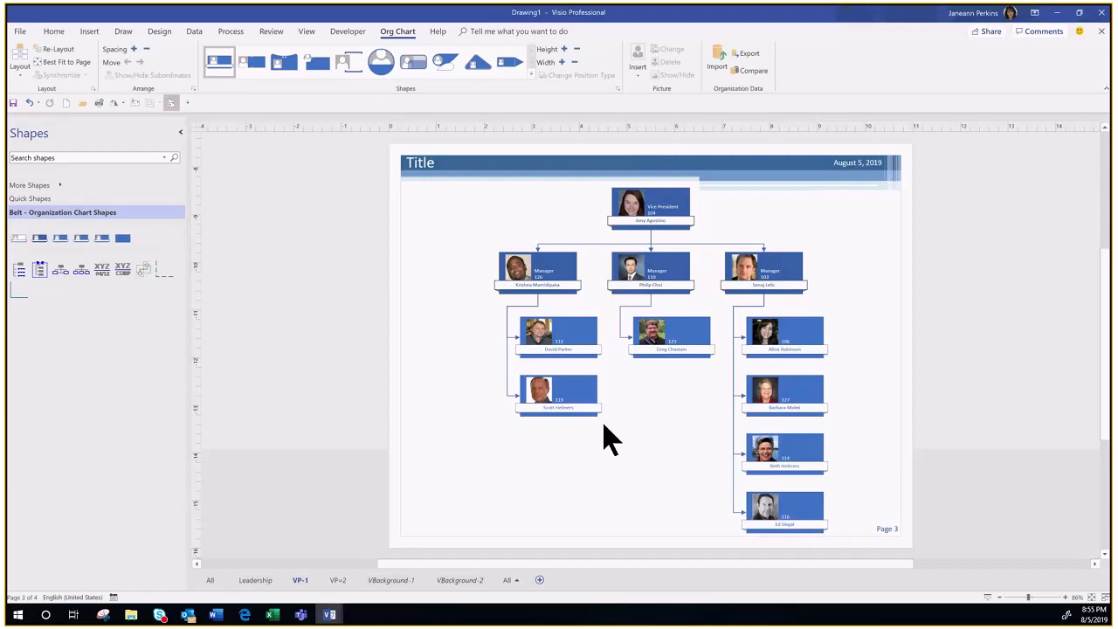
{"action": "left_click", "coordinate": [255, 581]}
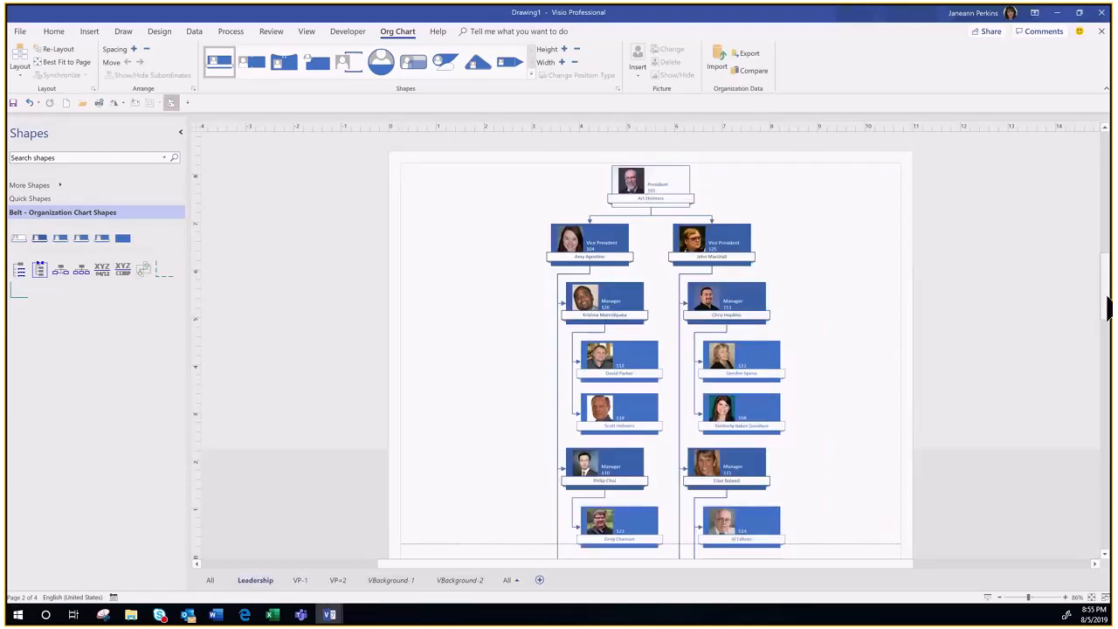
{"action": "scroll", "coordinate": [1107, 298], "scroll_direction": "up", "scroll_amount": 1}
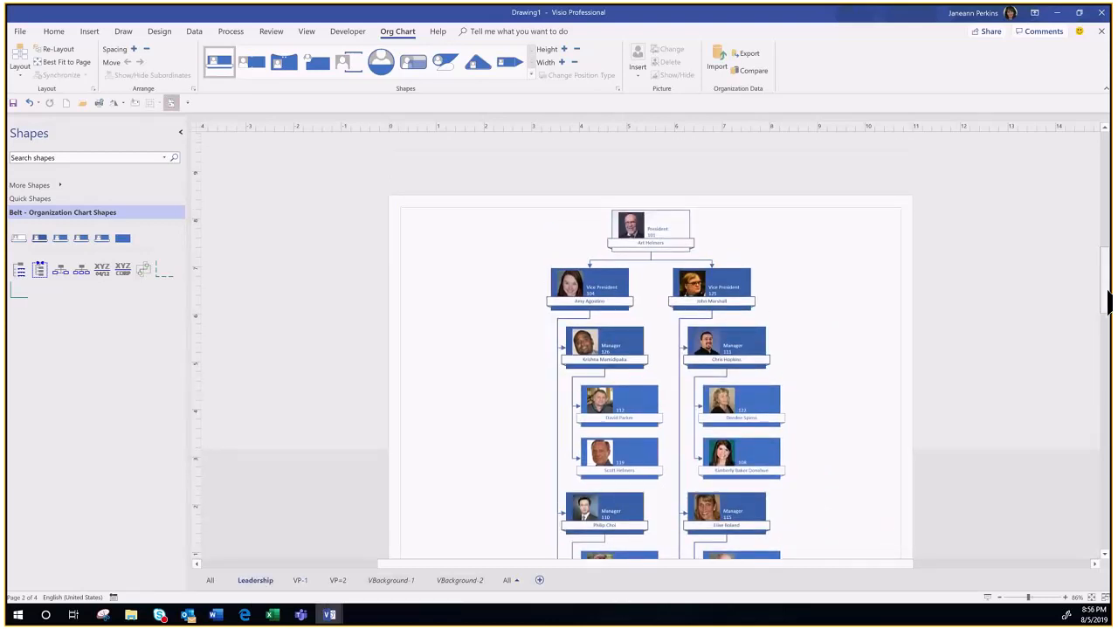
{"action": "left_click", "coordinate": [298, 580]}
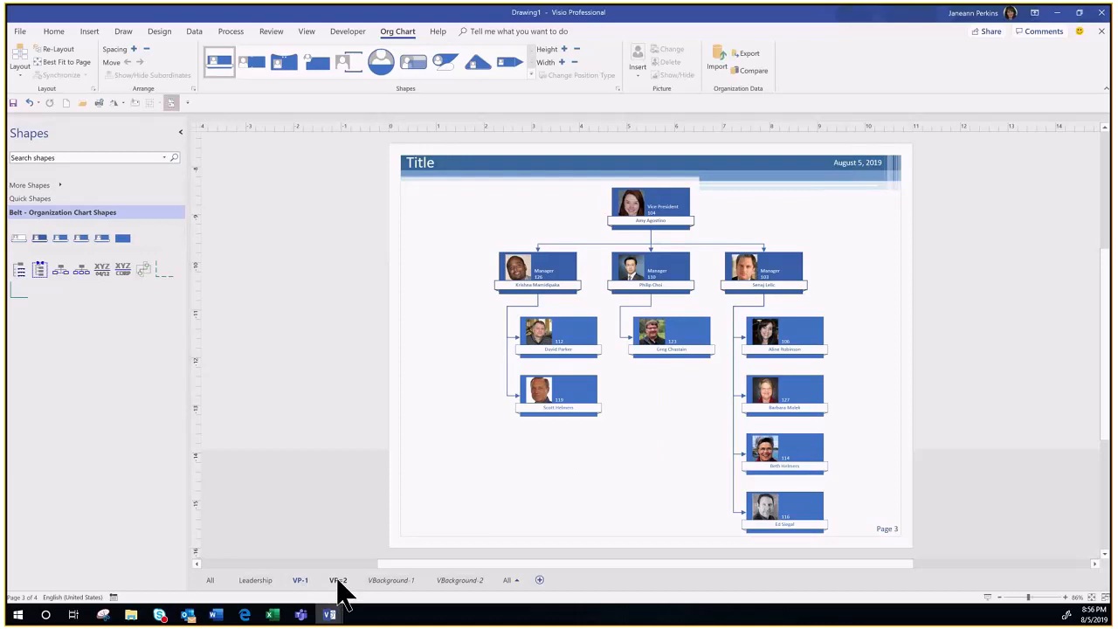
Step: On the Leadership page, hide the subordinates of the first two managers under each vice president
{"action": "left_click", "coordinate": [258, 581]}
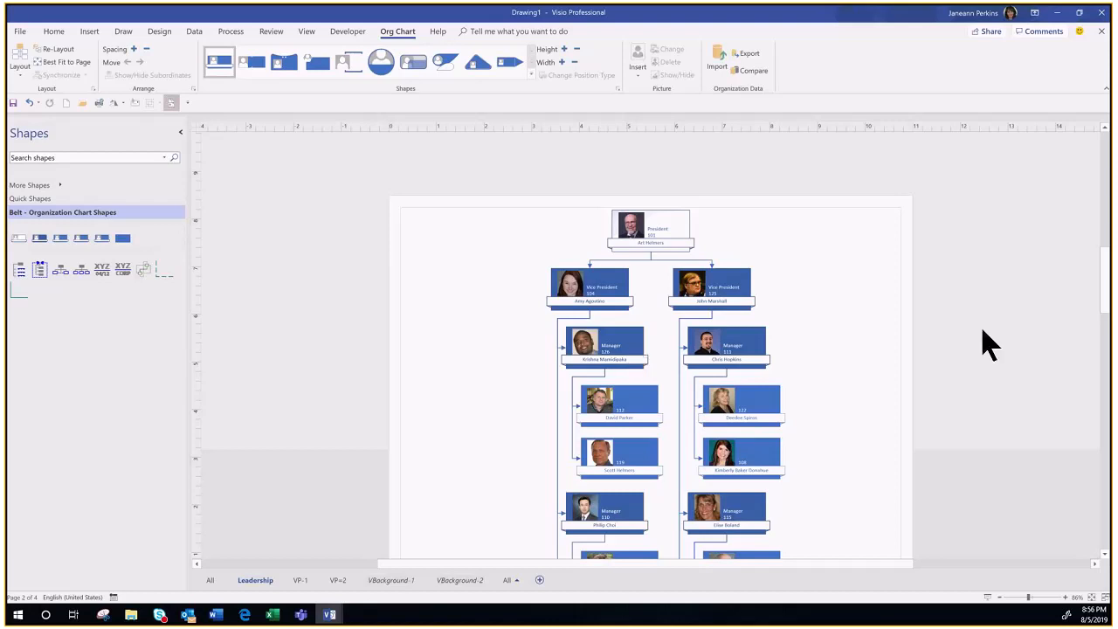
{"action": "left_click_drag", "start_coordinate": [1106, 275], "coordinate": [1107, 289]}
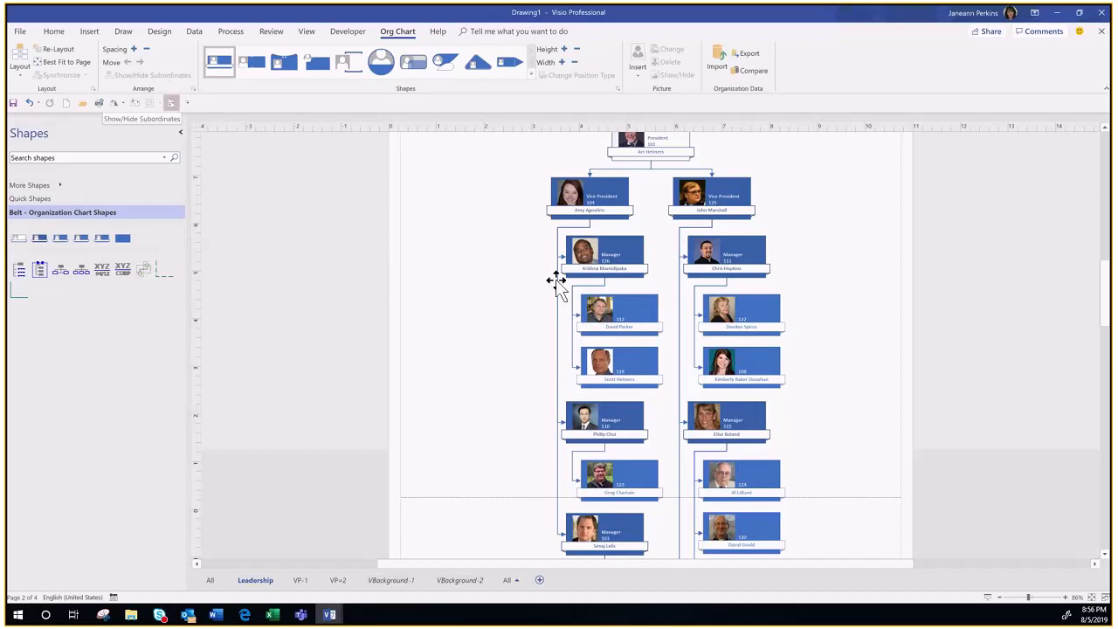
{"action": "left_click", "coordinate": [606, 260]}
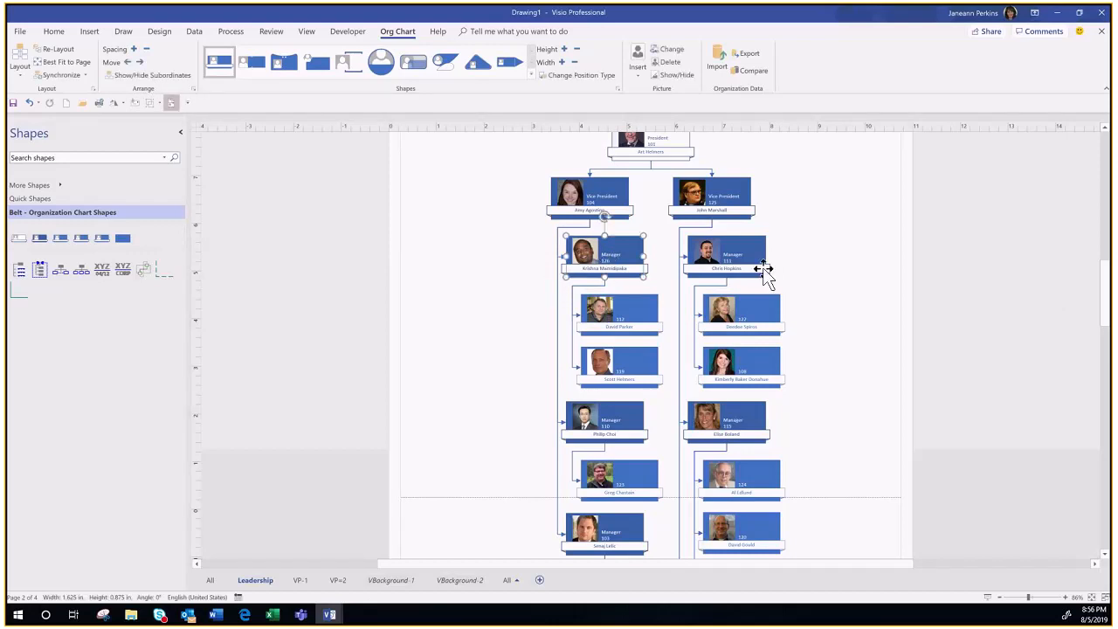
{"action": "left_click", "coordinate": [740, 253], "text": "shift"}
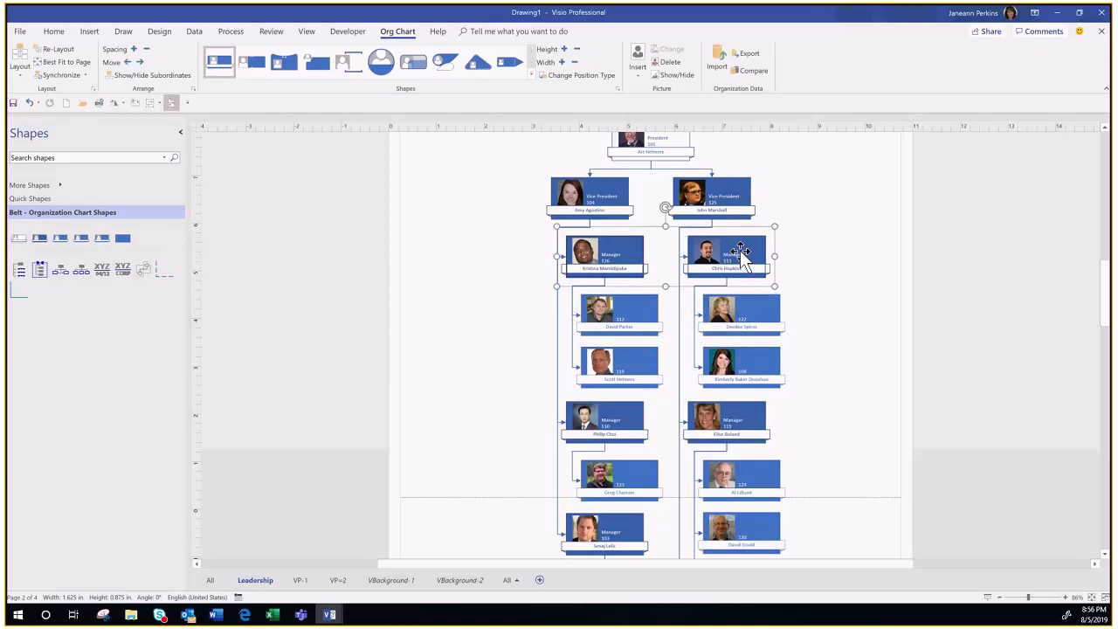
{"action": "left_click", "coordinate": [614, 437], "text": "shift"}
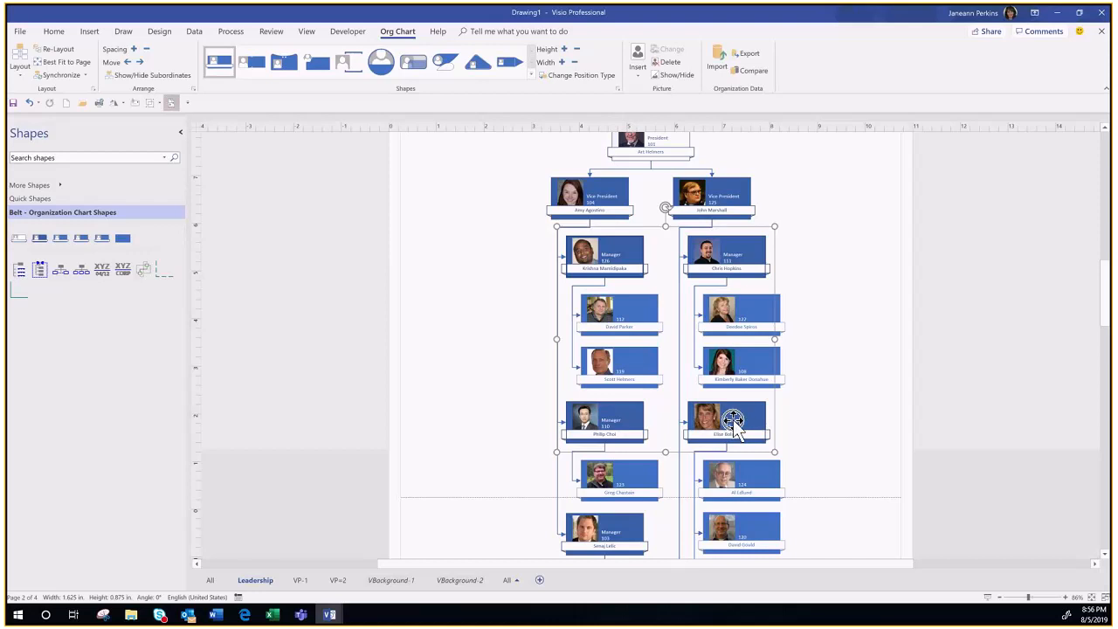
{"action": "left_click", "coordinate": [155, 75]}
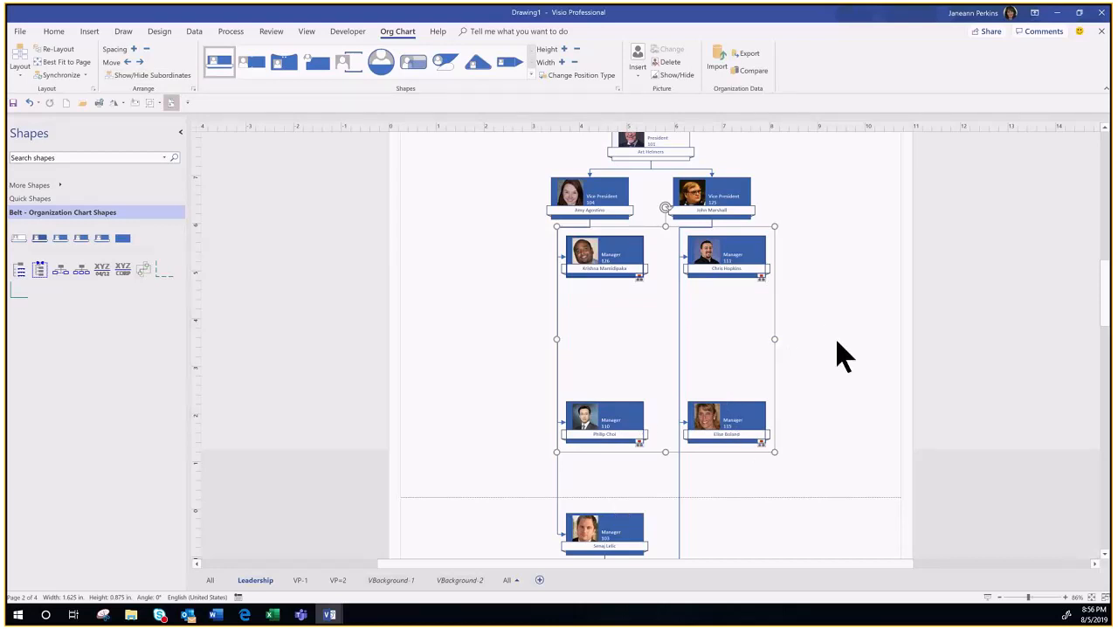
{"action": "left_click", "coordinate": [716, 324]}
Step: Hide the subordinates of the three remaining managers further down the Leadership chart
{"action": "left_click_drag", "start_coordinate": [1105, 324], "coordinate": [1111, 354]}
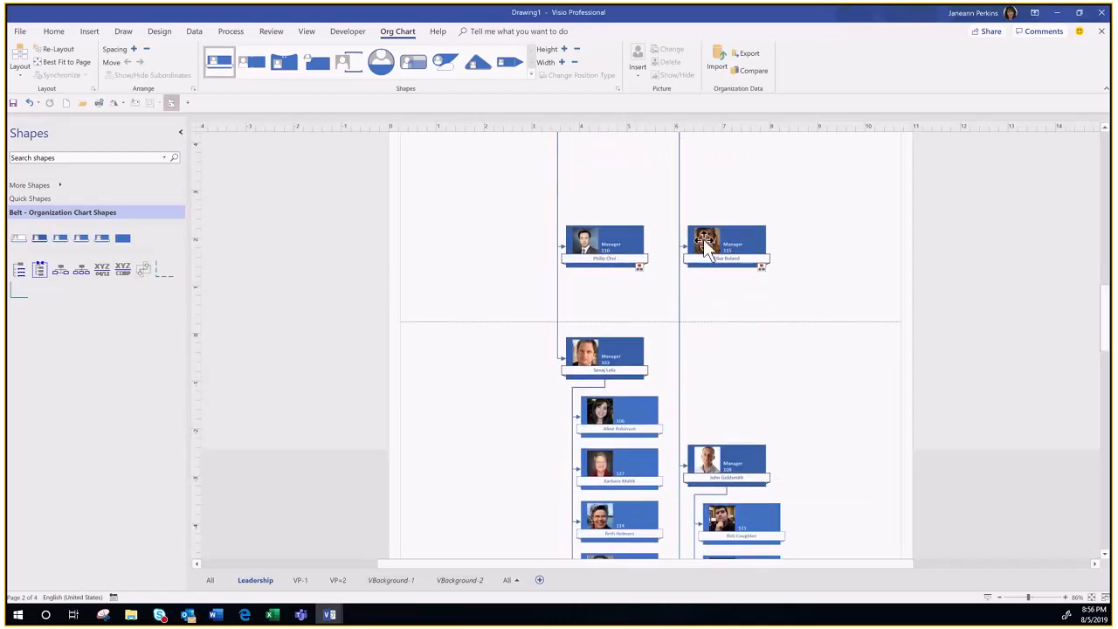
{"action": "left_click_drag", "start_coordinate": [1106, 329], "coordinate": [1108, 361]}
{"action": "left_click", "coordinate": [616, 189]}
{"action": "left_click", "coordinate": [741, 298], "text": "shift"}
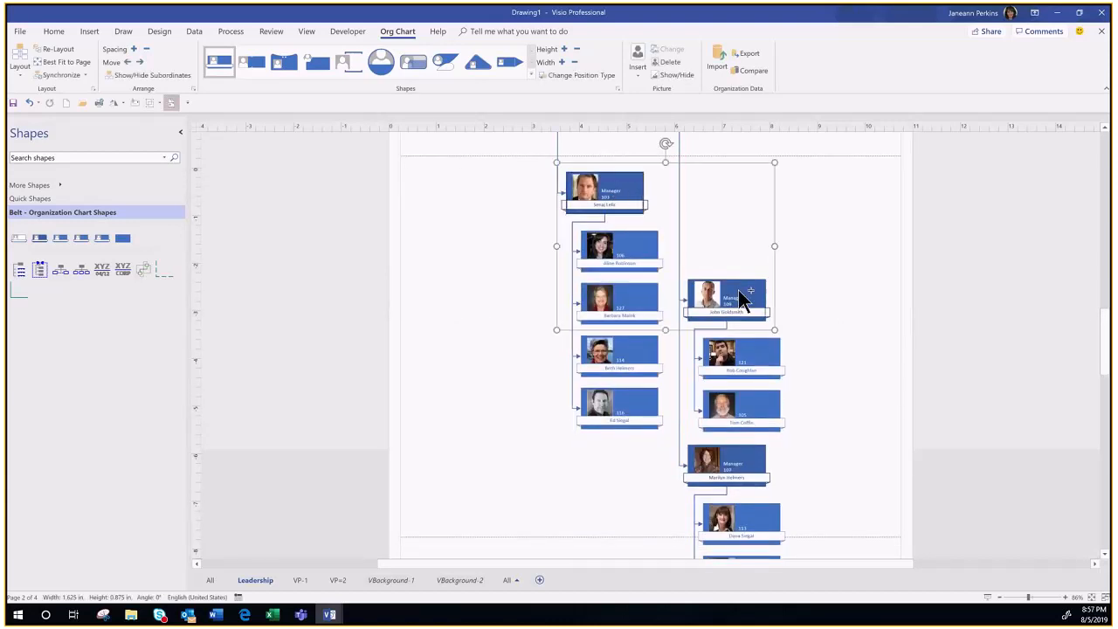
{"action": "left_click", "coordinate": [751, 471], "text": "shift"}
{"action": "left_click_drag", "start_coordinate": [1106, 357], "coordinate": [1106, 383]}
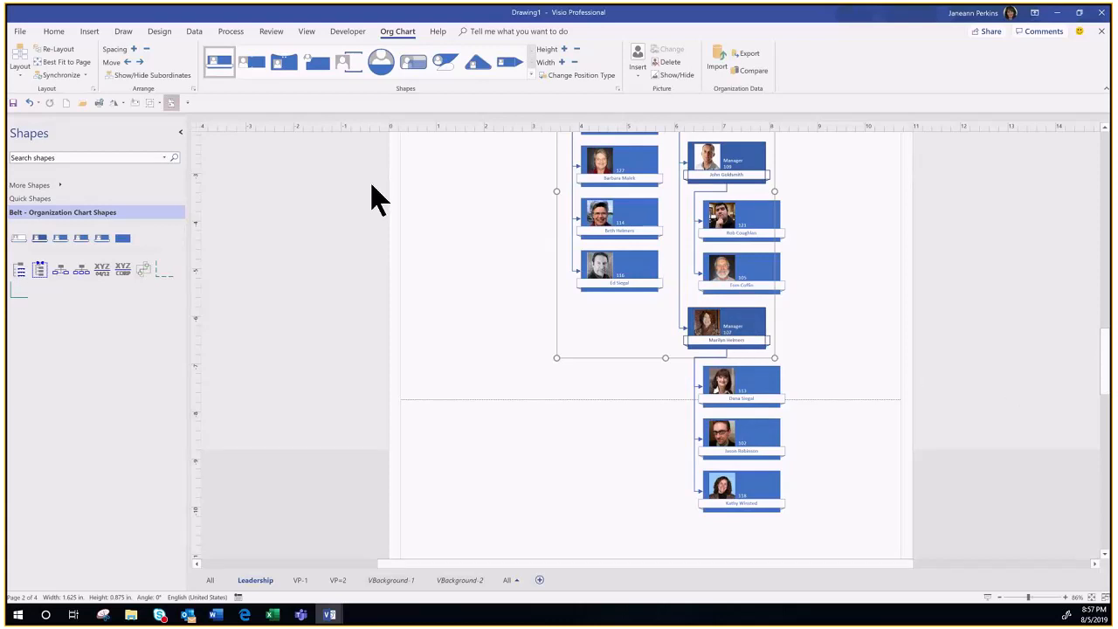
{"action": "left_click", "coordinate": [167, 75]}
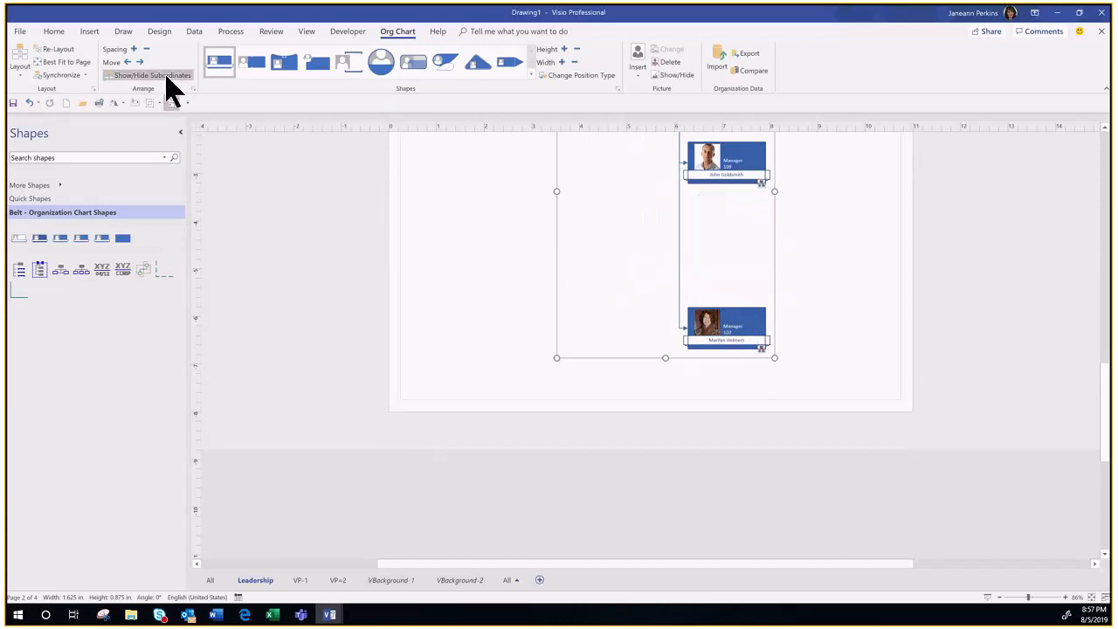
{"action": "left_click_drag", "start_coordinate": [1103, 449], "coordinate": [1104, 327]}
Step: Re-layout the Leadership chart to close its gaps, and move the whole chart slightly down from the page's upper margin
{"action": "left_click", "coordinate": [847, 446]}
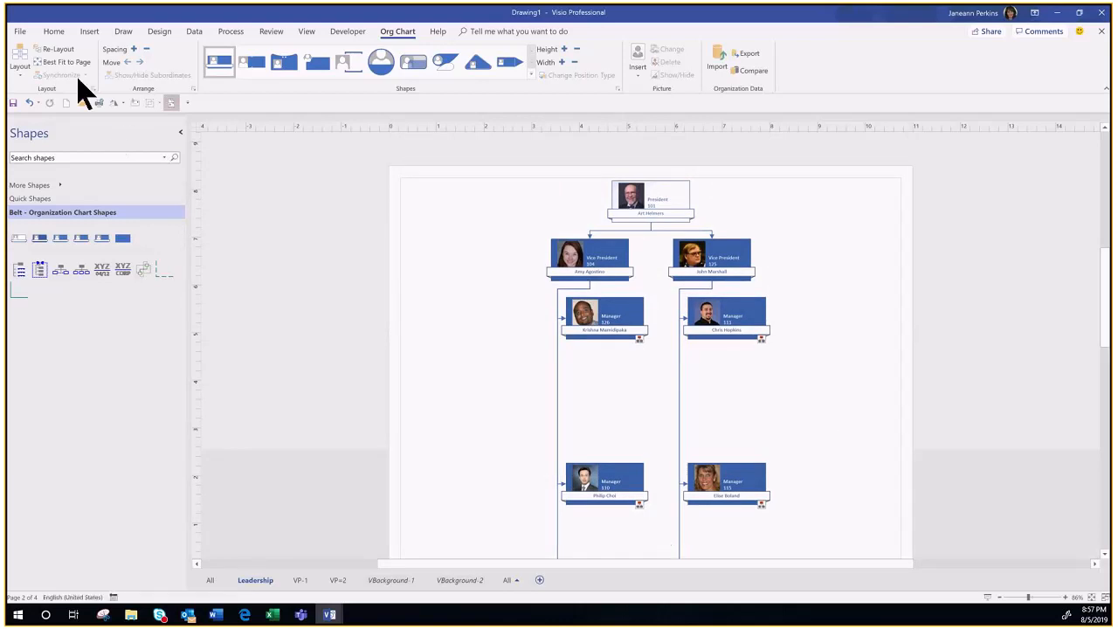
{"action": "left_click", "coordinate": [63, 51]}
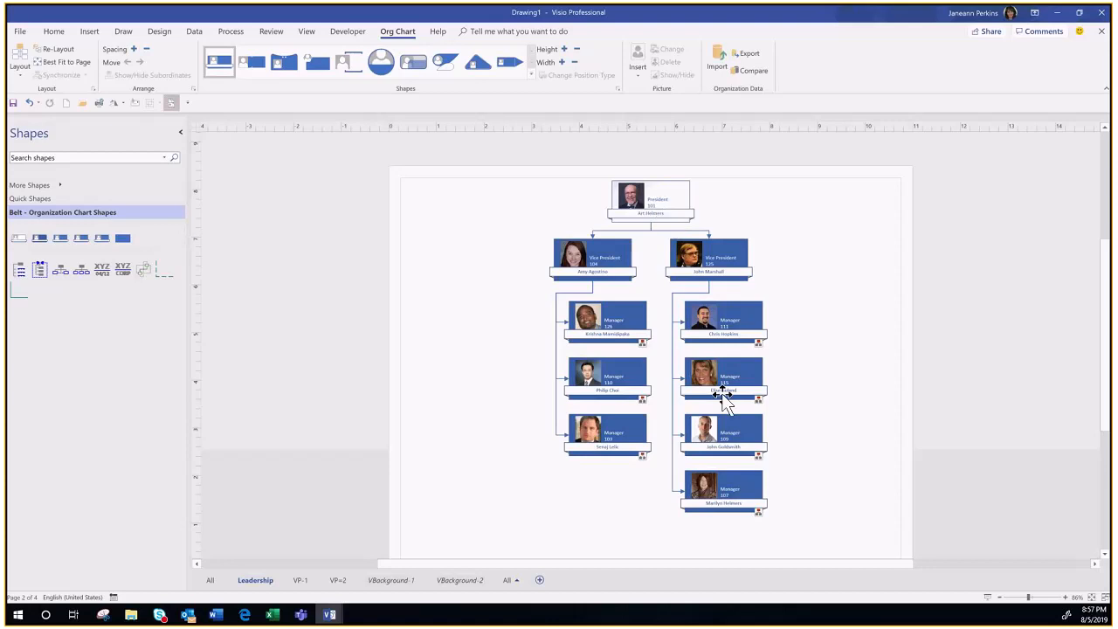
{"action": "left_click", "coordinate": [662, 209]}
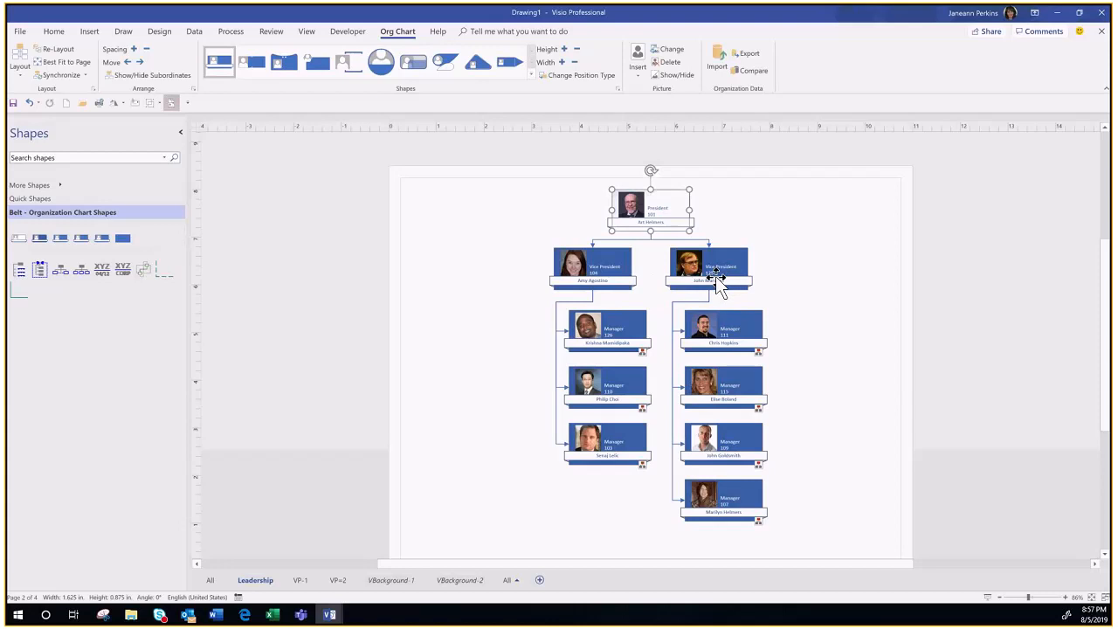
Step: Try the first Side by Side layout on the president's shape, and switch back to the first Horizontal layout
{"action": "left_click", "coordinate": [581, 271]}
{"action": "left_click", "coordinate": [651, 219]}
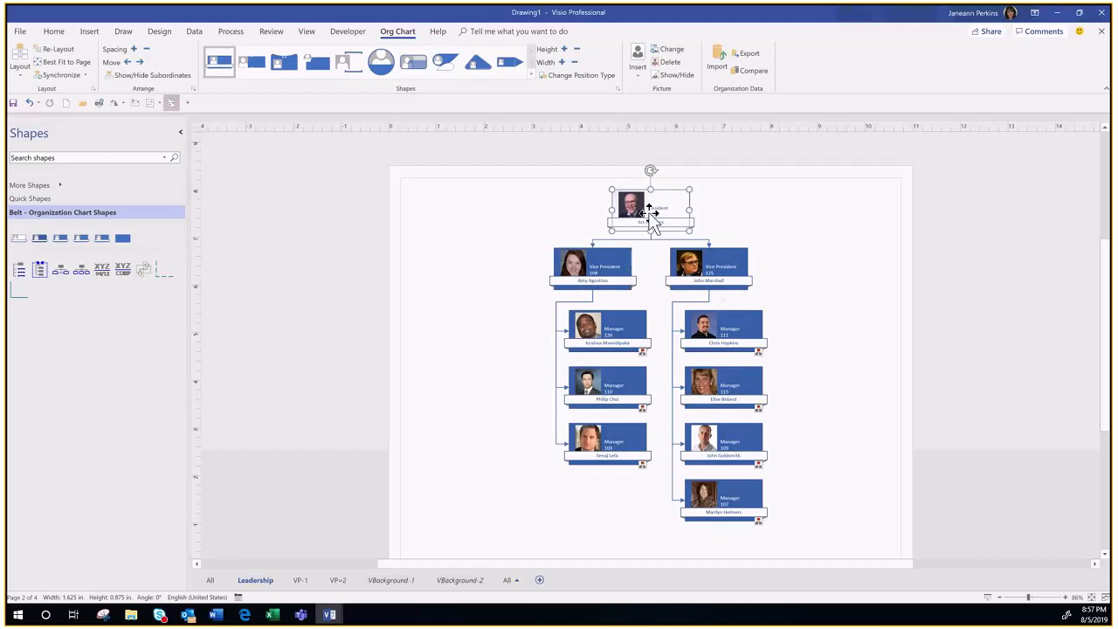
{"action": "left_click", "coordinate": [20, 73]}
{"action": "left_click", "coordinate": [21, 174]}
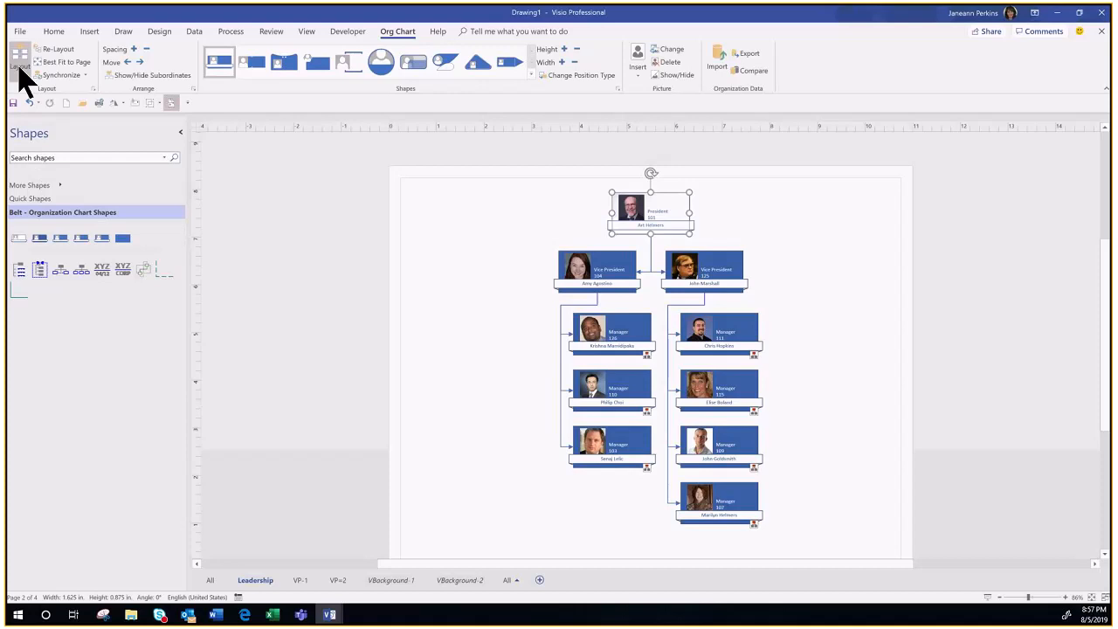
{"action": "left_click", "coordinate": [20, 70]}
{"action": "left_click", "coordinate": [22, 111]}
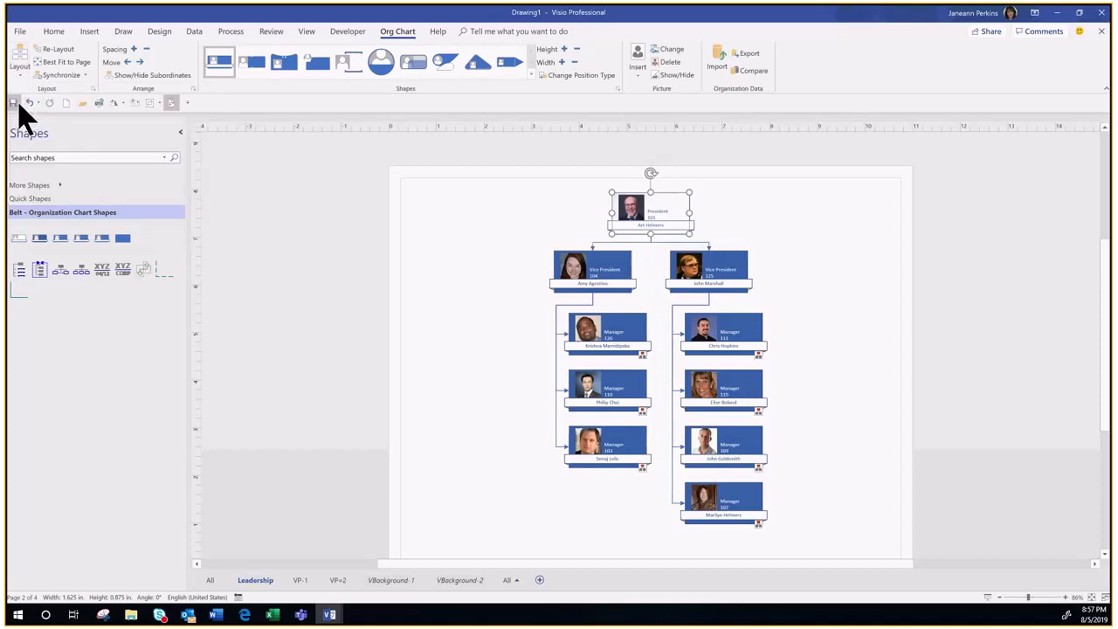
Step: Apply the second Side by Side layout to the president's shape on the Leadership page
{"action": "left_click", "coordinate": [21, 77]}
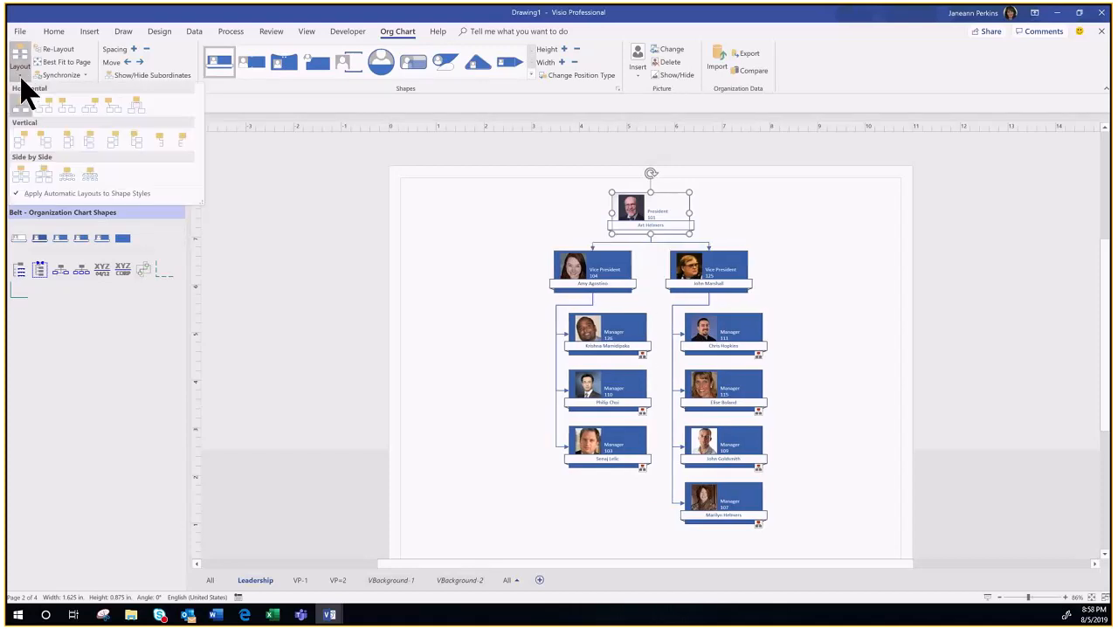
{"action": "left_click", "coordinate": [40, 177]}
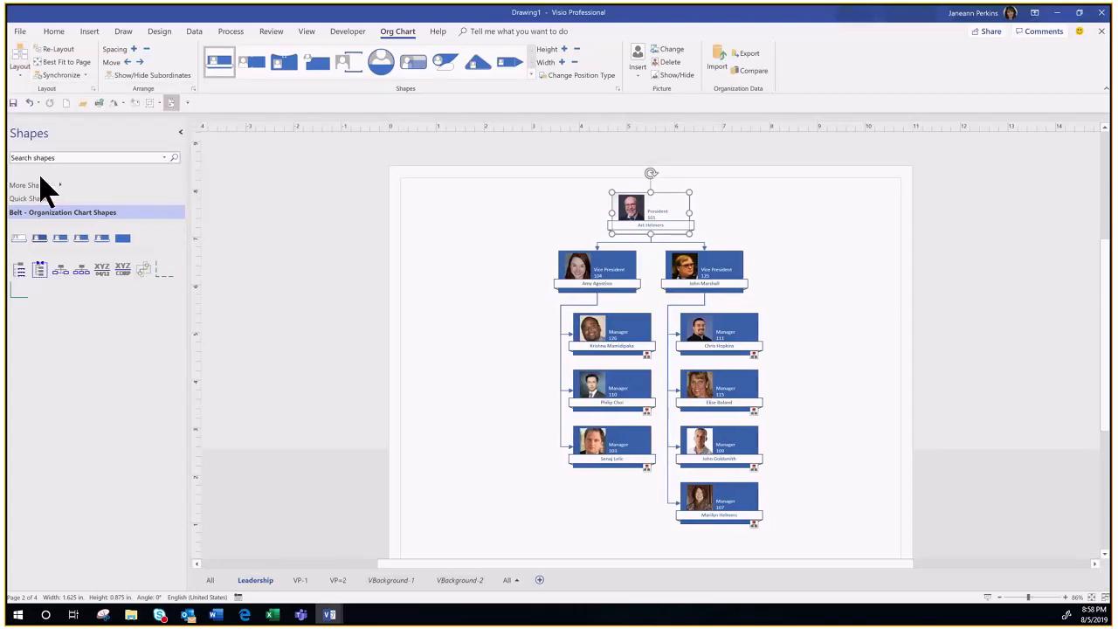
{"action": "left_click", "coordinate": [828, 267]}
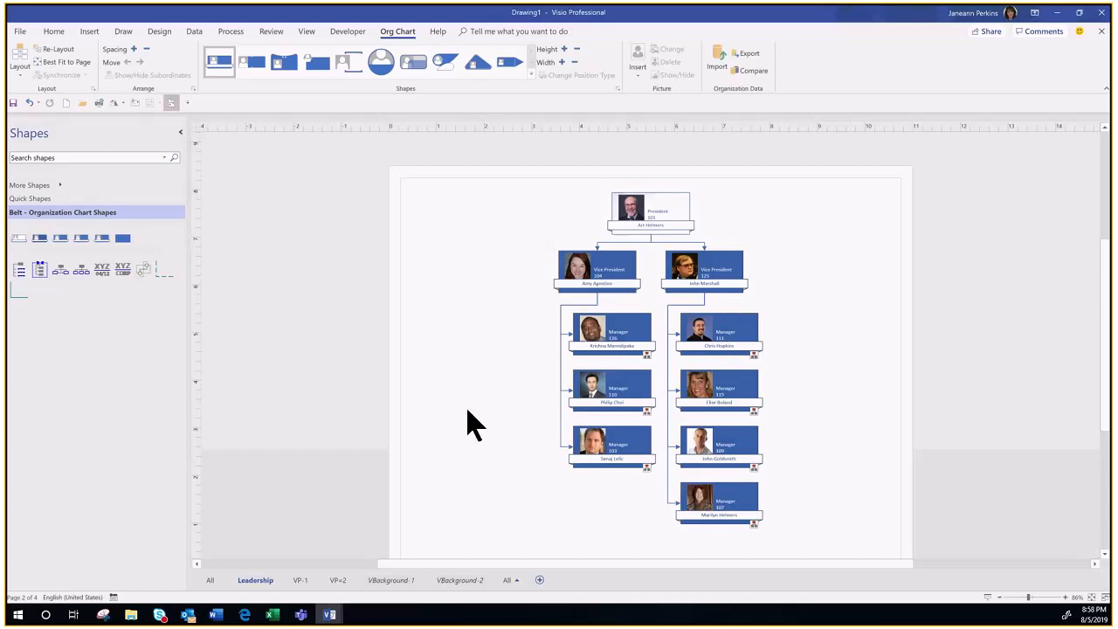
Step: Set Vertical layouts that hang the first vice president's managers on the left side and the second vice president's managers on the right side
{"action": "left_click", "coordinate": [611, 272]}
{"action": "left_click", "coordinate": [19, 68]}
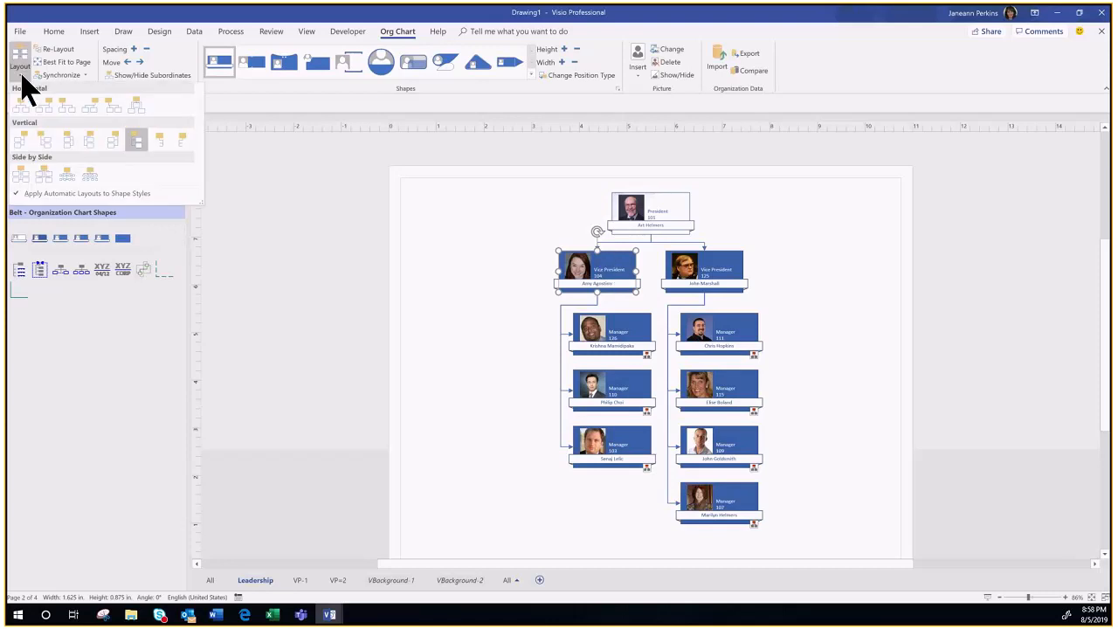
{"action": "left_click", "coordinate": [24, 141]}
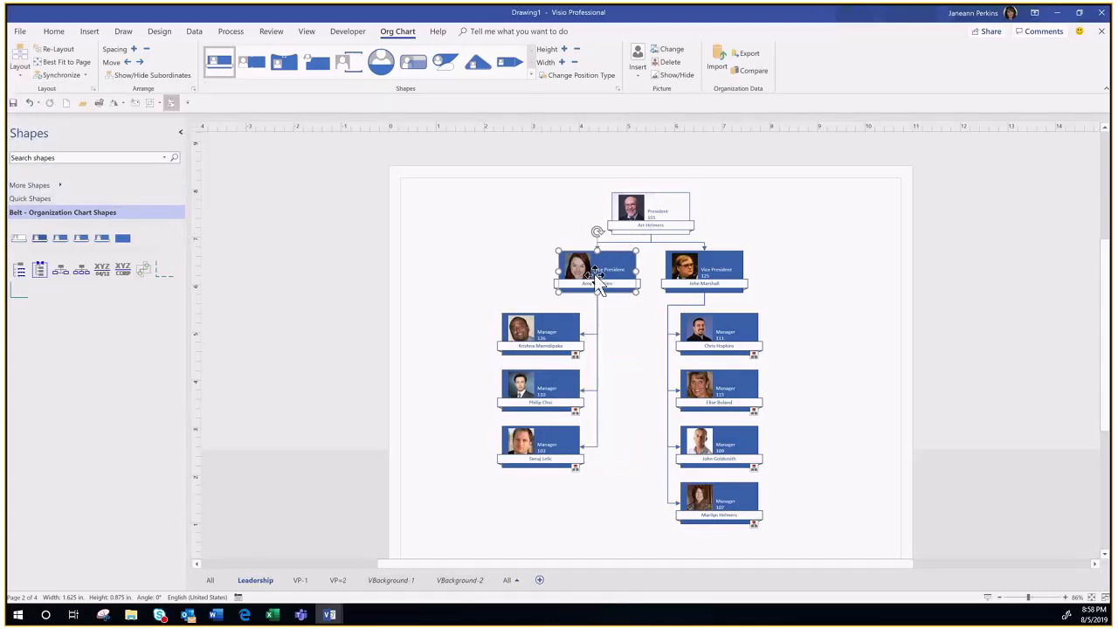
{"action": "left_click", "coordinate": [714, 271]}
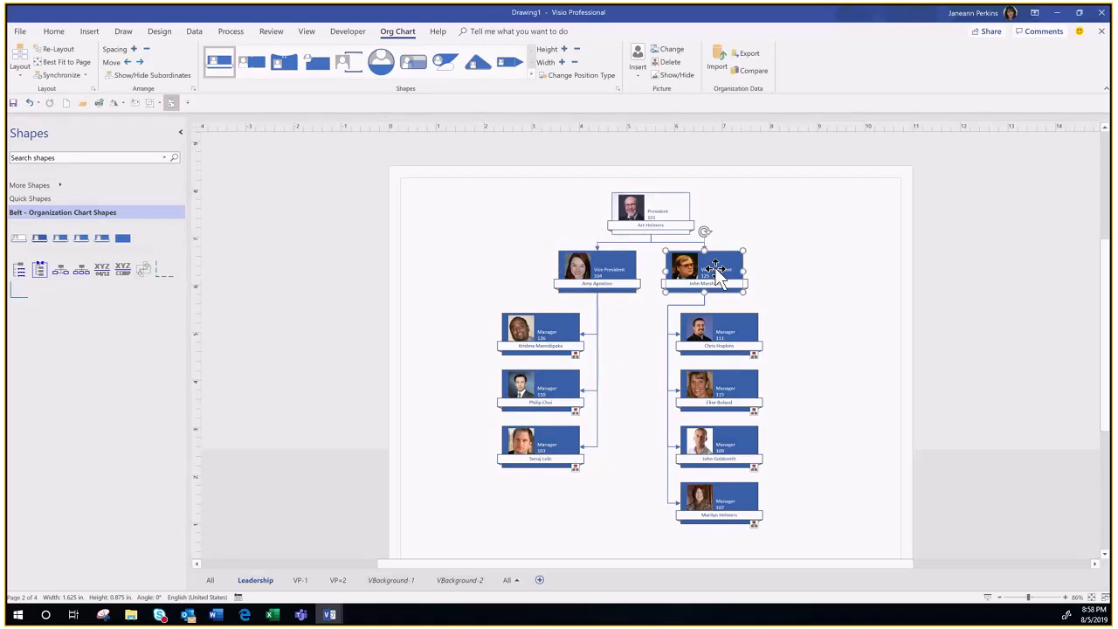
{"action": "left_click", "coordinate": [20, 74]}
{"action": "left_click", "coordinate": [43, 142]}
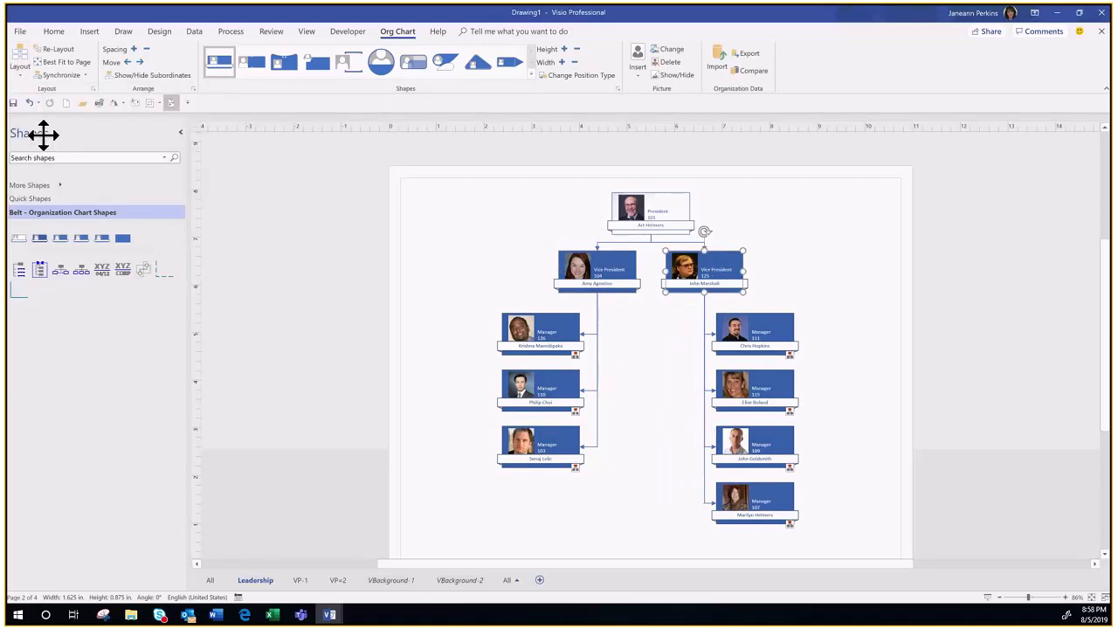
Step: Increase the spacing between all shapes of the Leadership chart
{"action": "left_click", "coordinate": [867, 401]}
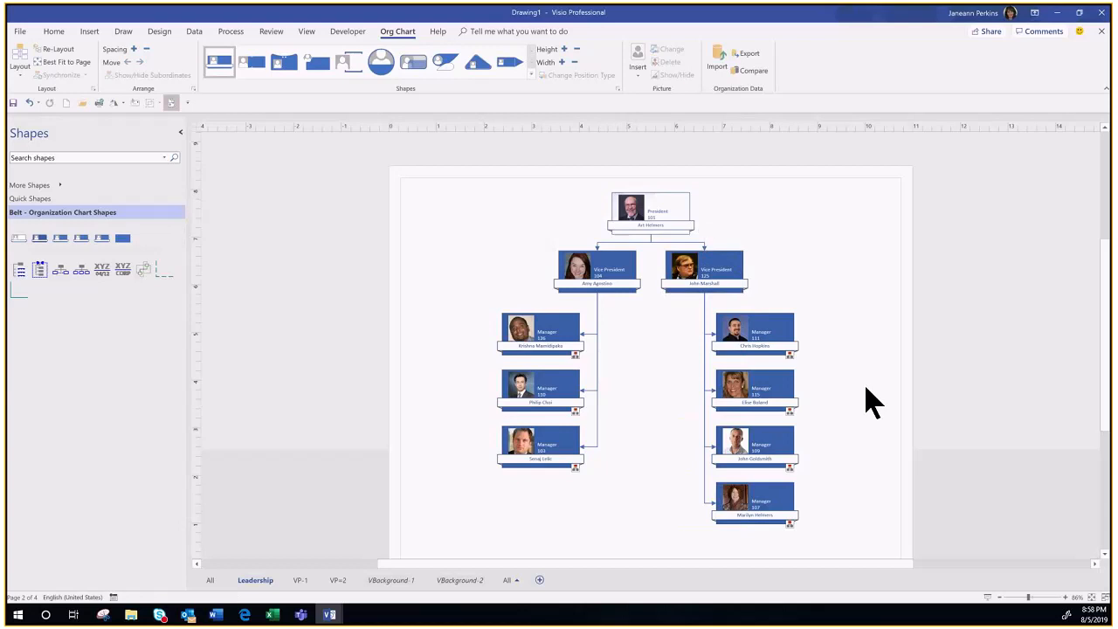
{"action": "left_click", "coordinate": [134, 49]}
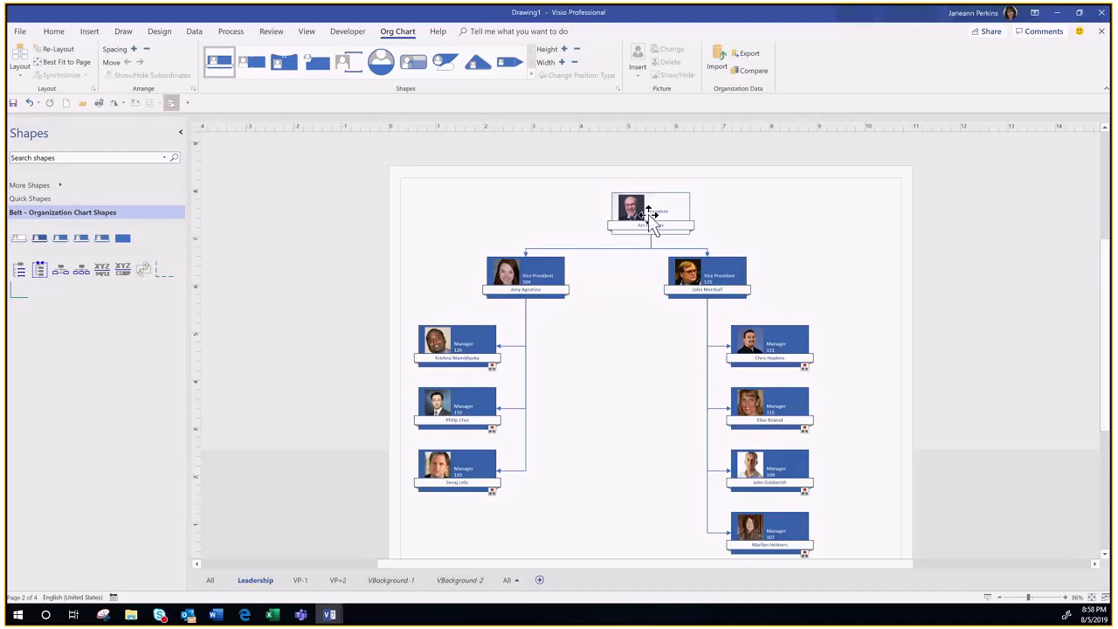
Step: Move the president's shape slightly right on the Leadership page so that the whole chart shifts with it
{"action": "left_click_drag", "start_coordinate": [648, 214], "coordinate": [671, 215]}
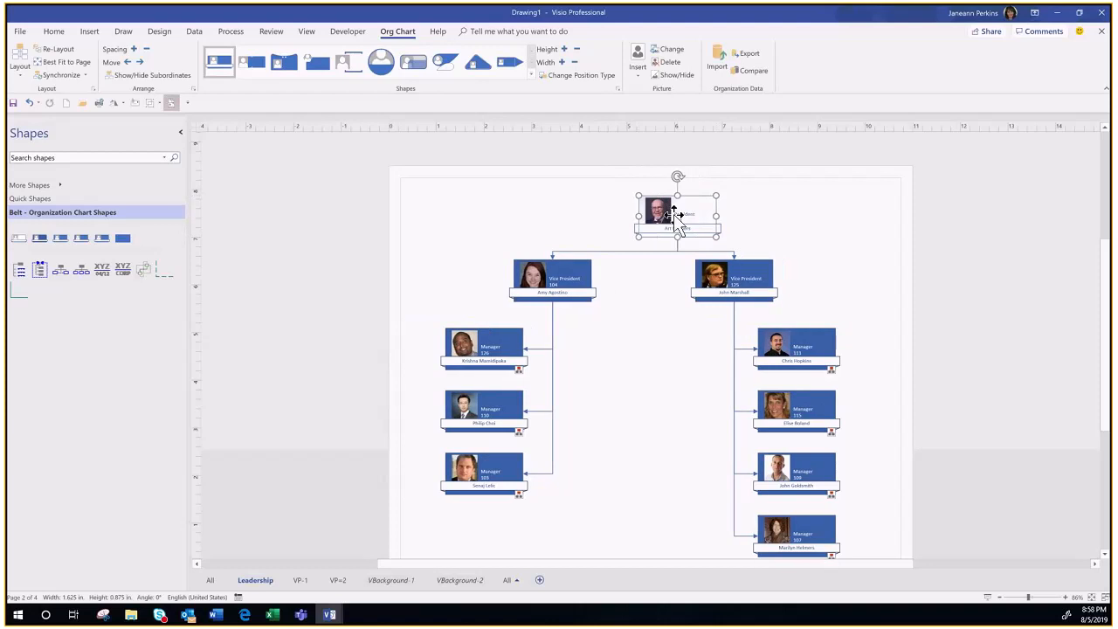
{"action": "scroll", "coordinate": [1099, 363], "scroll_direction": "down", "scroll_amount": 1}
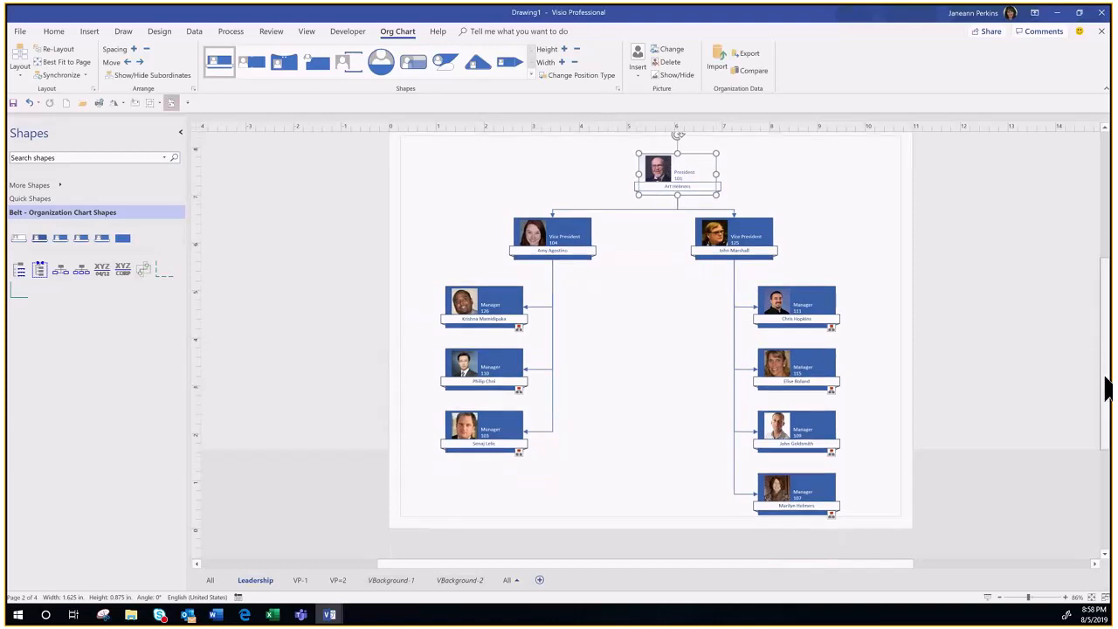
{"action": "scroll", "coordinate": [1106, 384], "scroll_direction": "up", "scroll_amount": 2}
{"action": "left_click", "coordinate": [873, 370]}
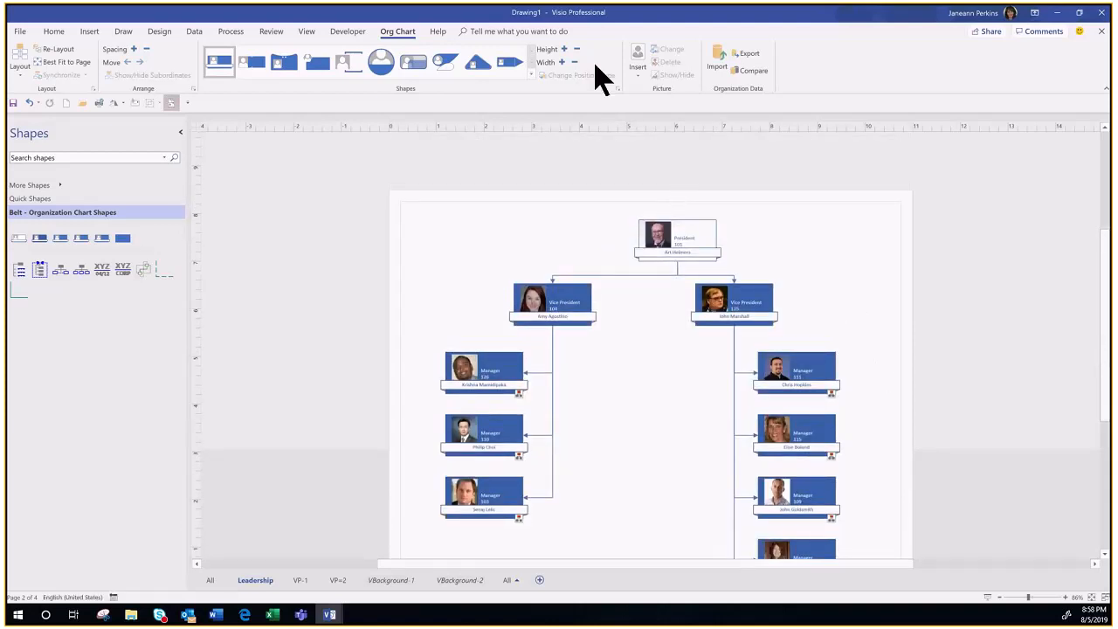
Step: Add the second Borders and Titles design to the Leadership page, and move the chart left and down, clear of the title banner
{"action": "left_click", "coordinate": [160, 33]}
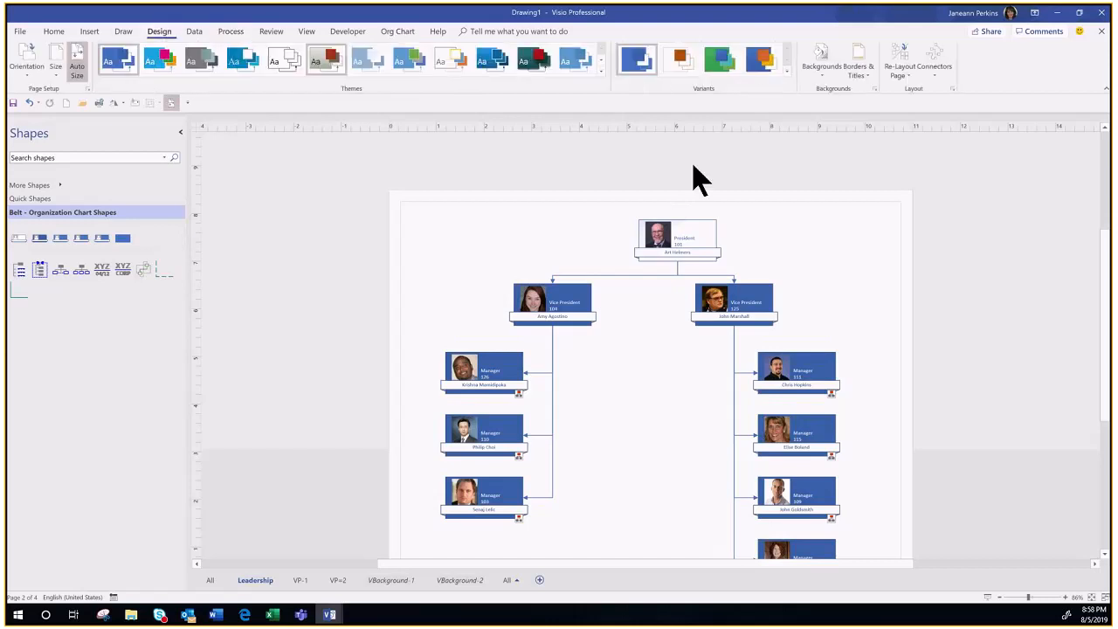
{"action": "left_click", "coordinate": [860, 74]}
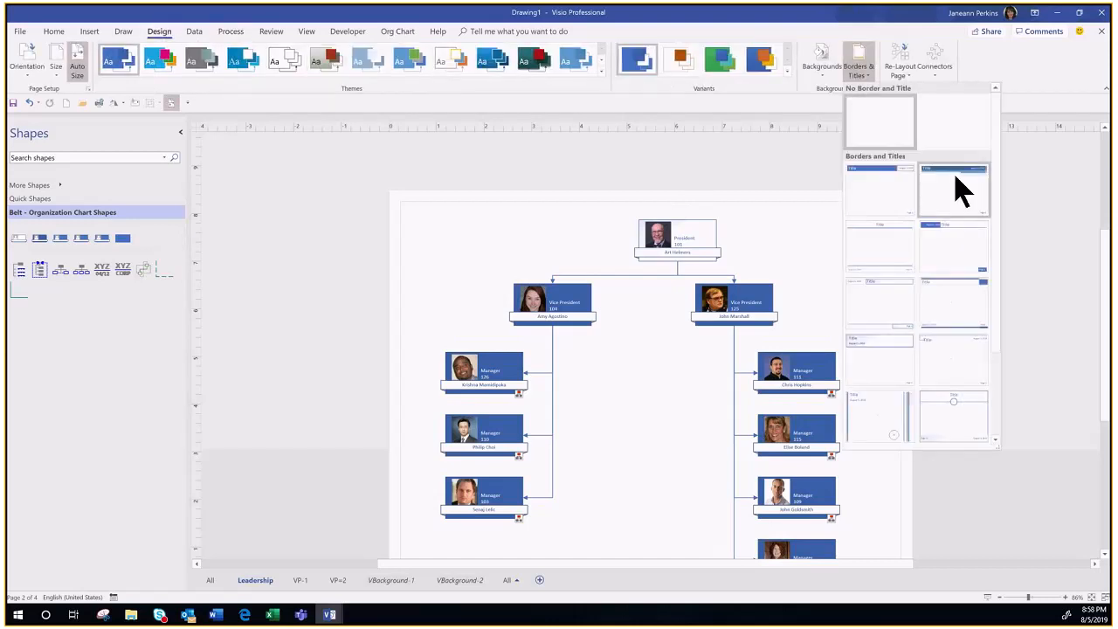
{"action": "left_click", "coordinate": [961, 187]}
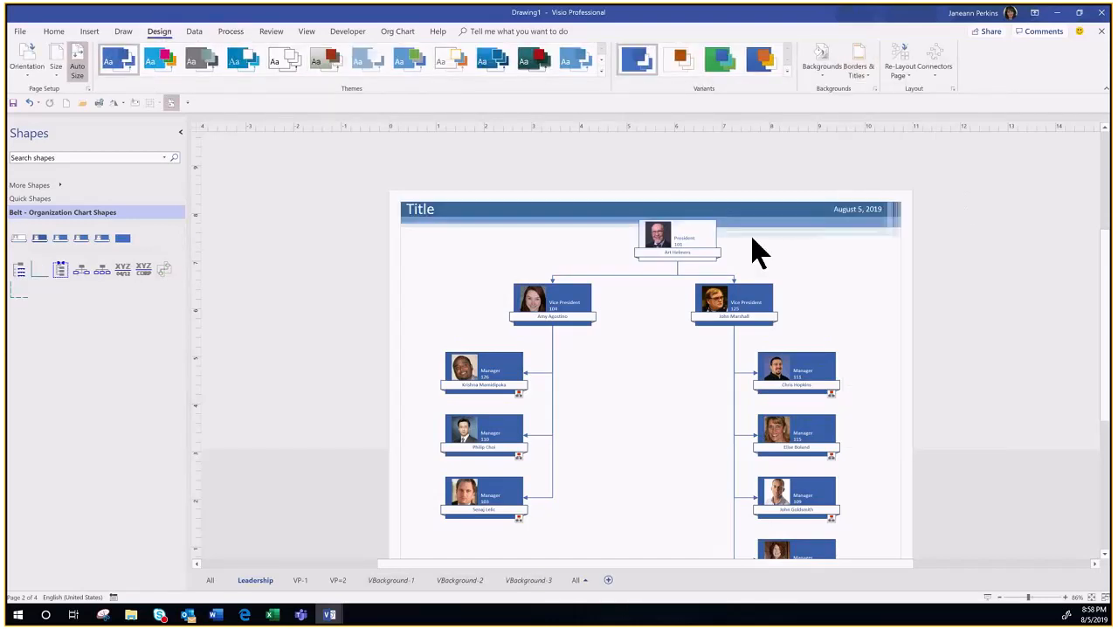
{"action": "left_click_drag", "start_coordinate": [676, 234], "coordinate": [655, 242]}
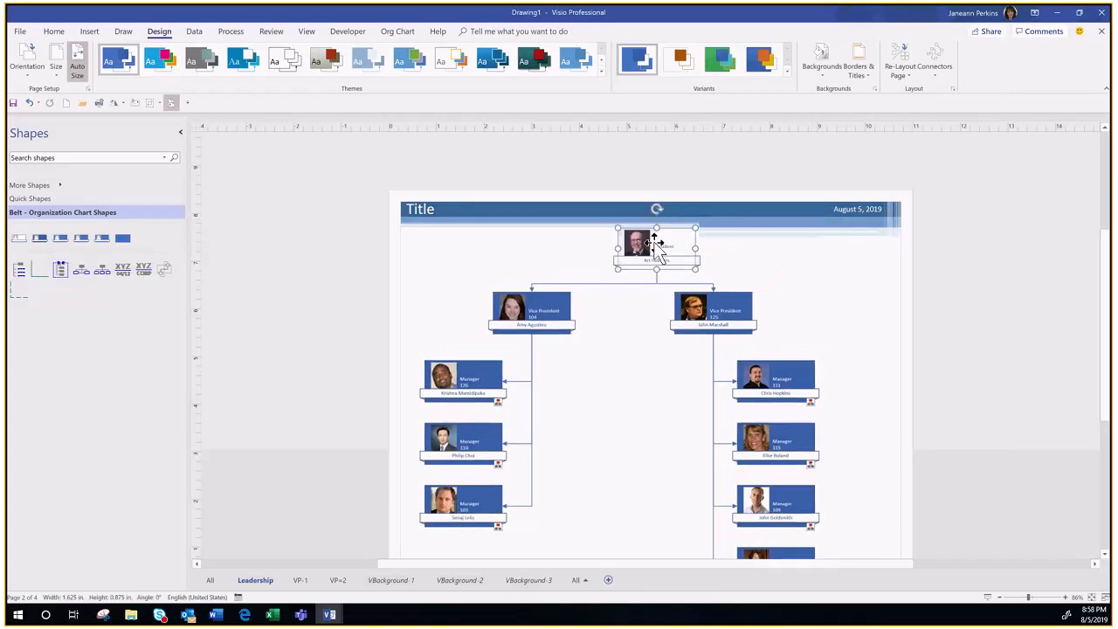
{"action": "scroll", "coordinate": [1110, 398], "scroll_direction": "down", "scroll_amount": 2}
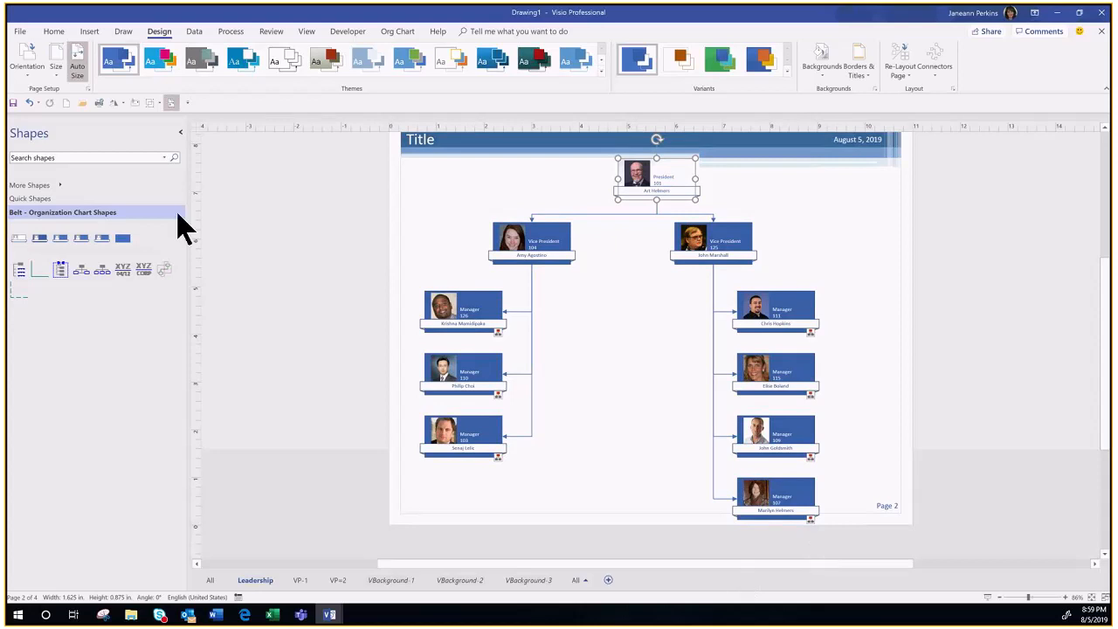
Step: Turn off Auto Size for the page and shift the chart slightly further left and down
{"action": "left_click", "coordinate": [172, 103]}
{"action": "left_click", "coordinate": [78, 68]}
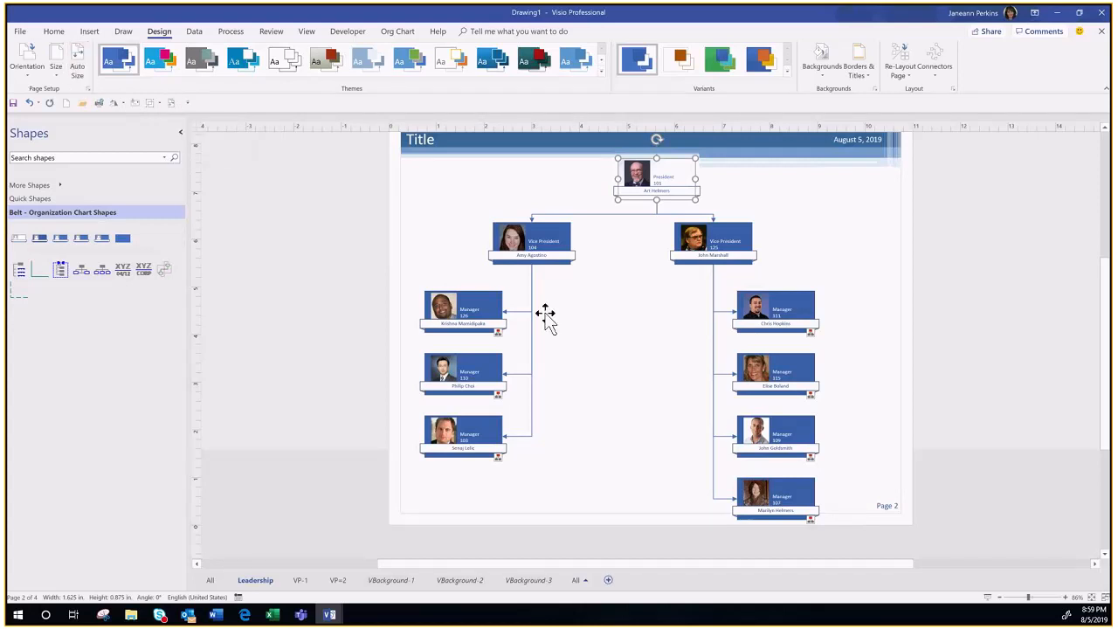
{"action": "left_click_drag", "start_coordinate": [654, 189], "coordinate": [645, 193]}
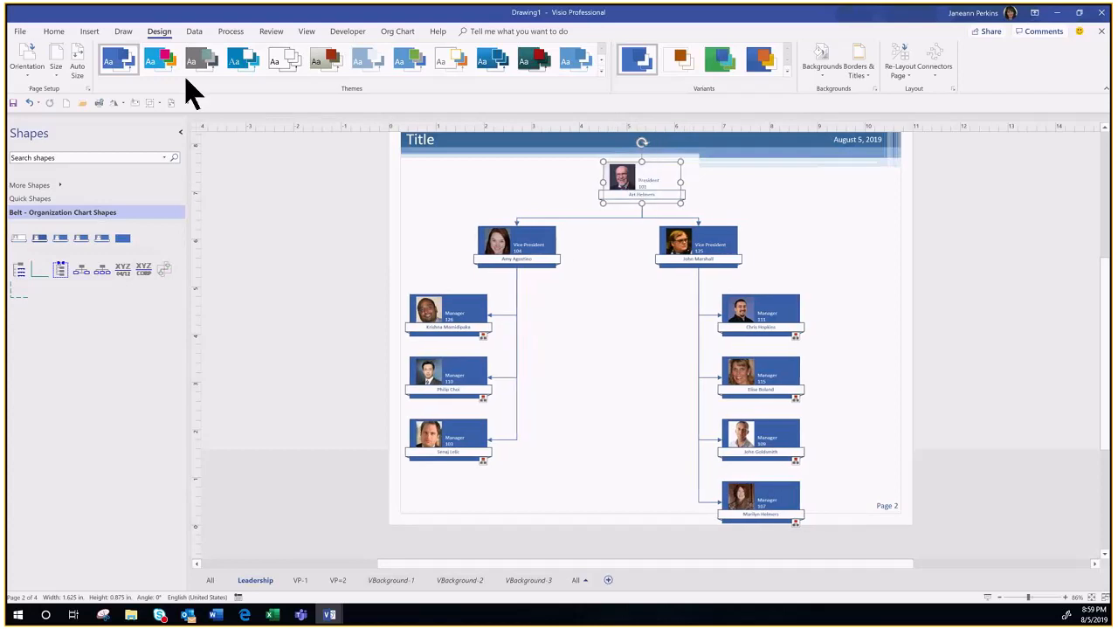
Step: Decrease the spacing between the chart's shapes and move the chart slightly right and down below the title banner
{"action": "left_click", "coordinate": [400, 32]}
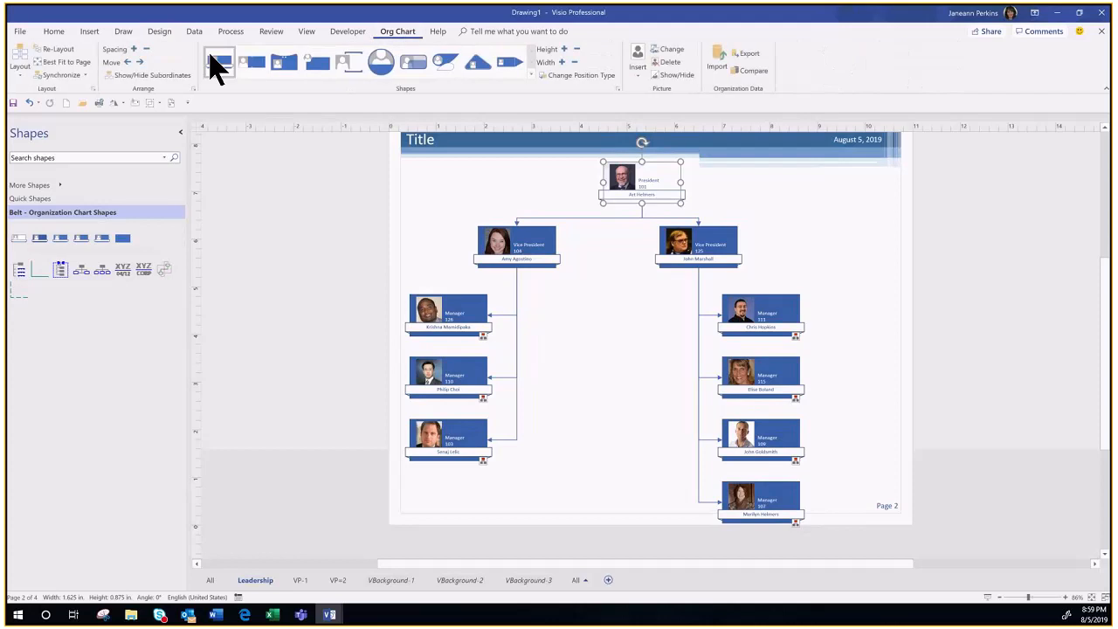
{"action": "left_click", "coordinate": [145, 49]}
{"action": "left_click_drag", "start_coordinate": [636, 189], "coordinate": [644, 203]}
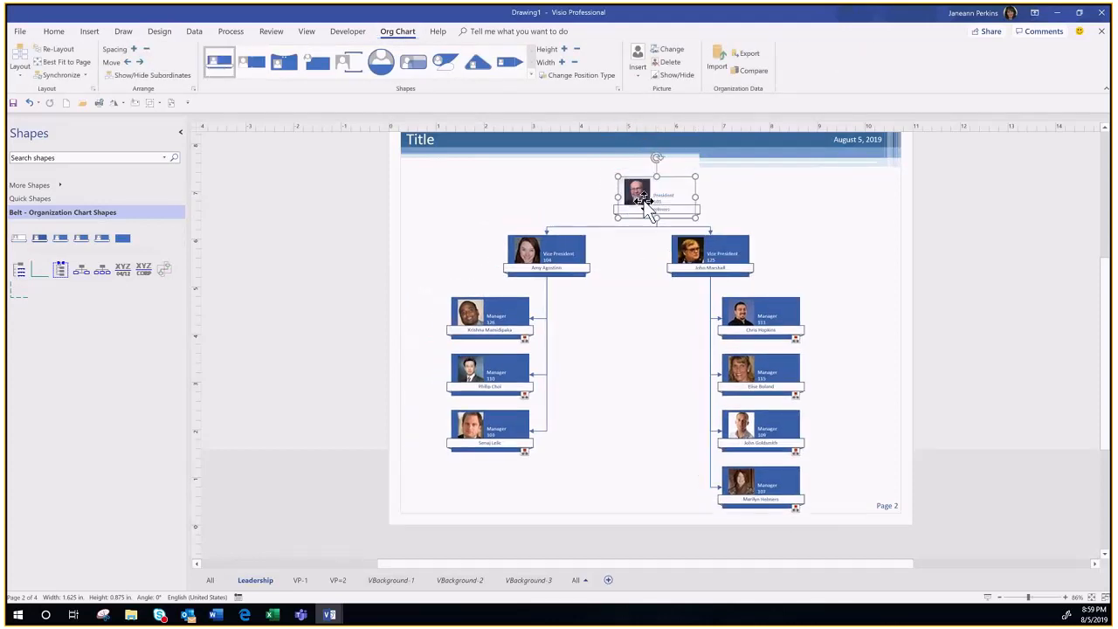
Step: Try the first Side by Side layout on the second vice president's managers
{"action": "left_click", "coordinate": [711, 255]}
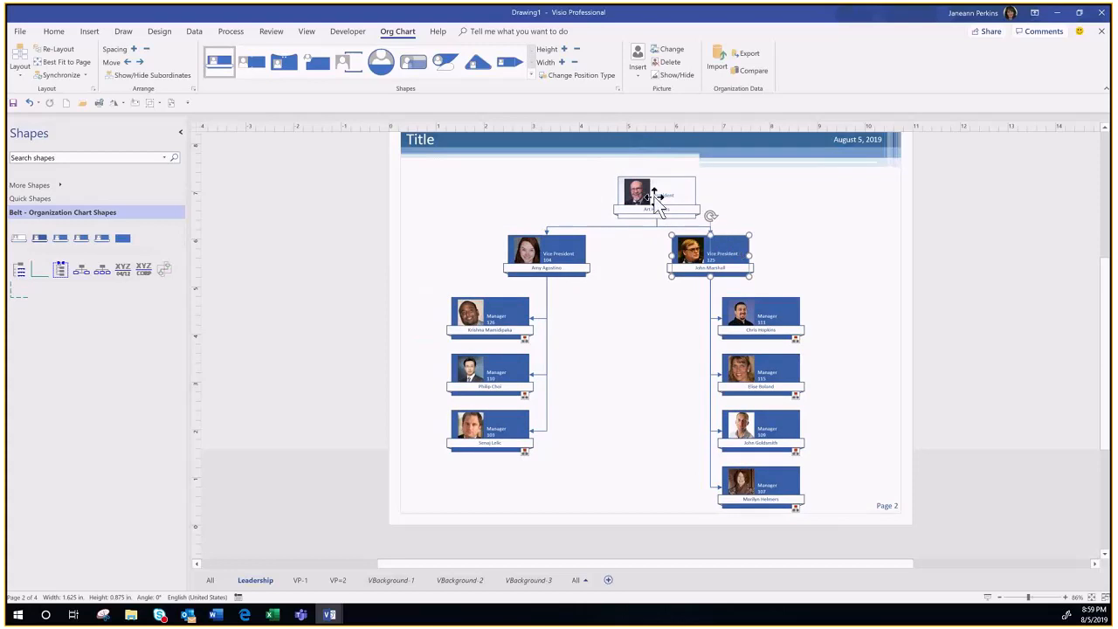
{"action": "left_click", "coordinate": [20, 74]}
{"action": "left_click", "coordinate": [32, 181]}
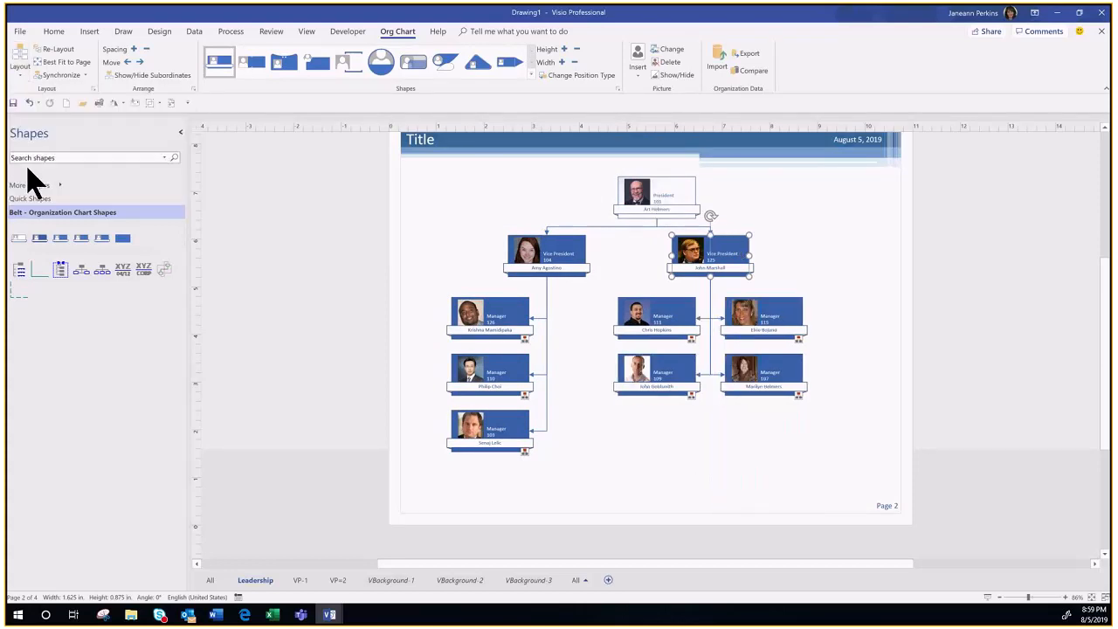
Step: Apply the first Horizontal layout to the president's shape so that the vice presidents' branches are rearranged
{"action": "left_click", "coordinate": [20, 75]}
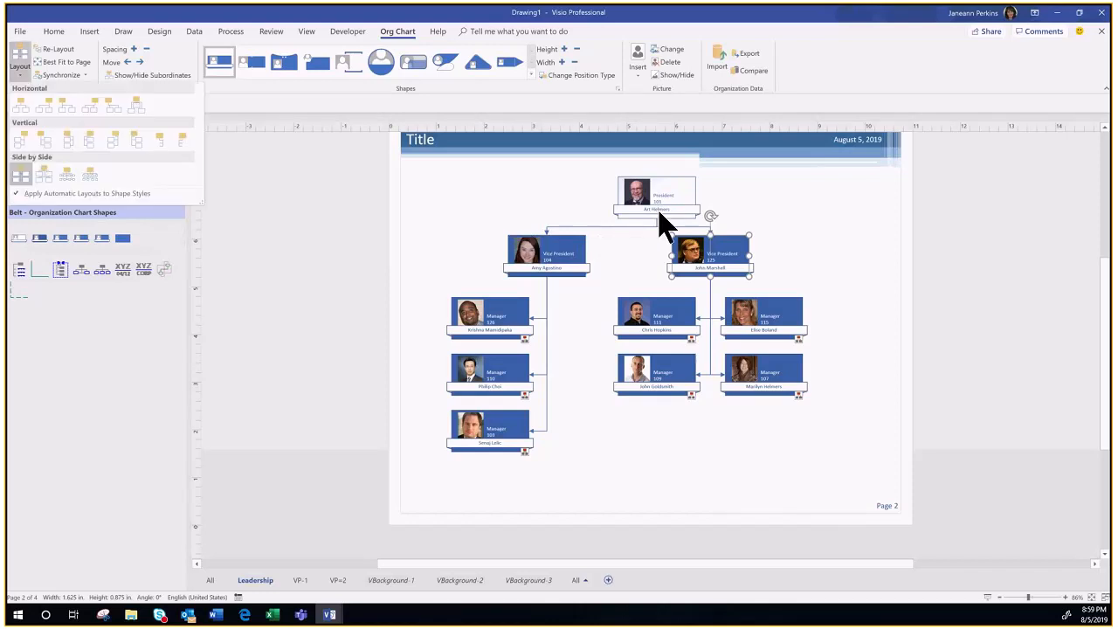
{"action": "left_click", "coordinate": [663, 226]}
{"action": "left_click", "coordinate": [666, 195]}
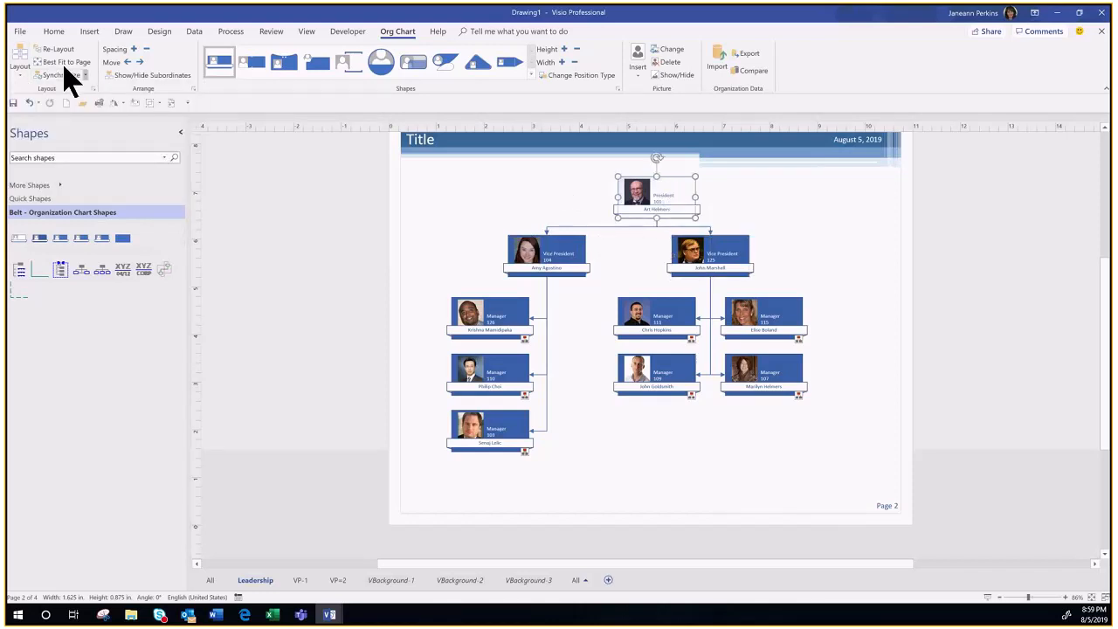
{"action": "left_click", "coordinate": [20, 75]}
{"action": "left_click", "coordinate": [21, 107]}
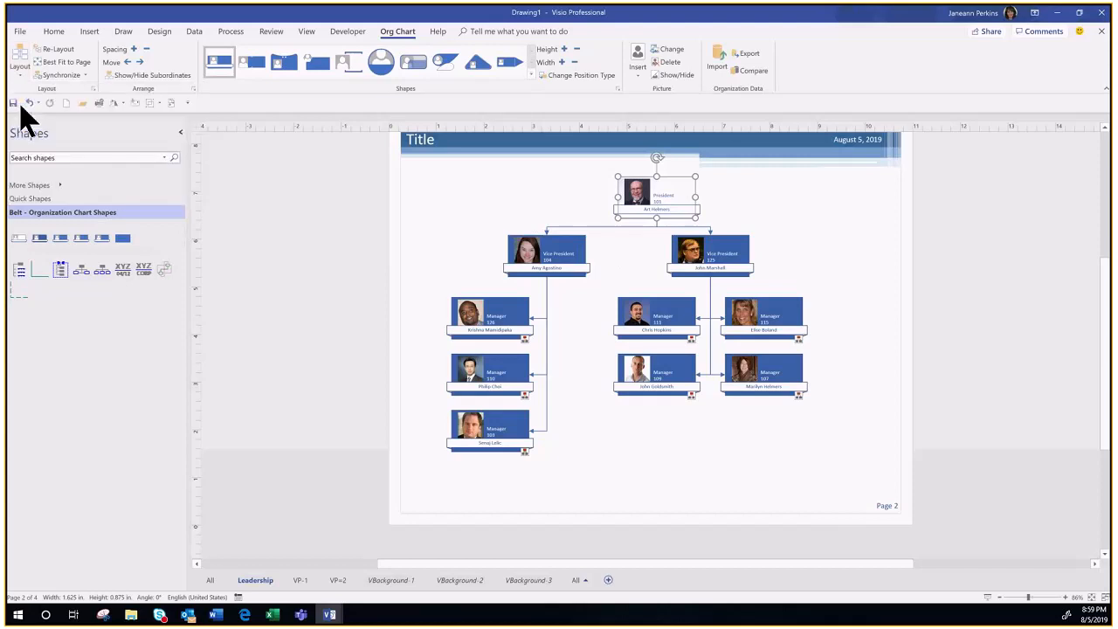
{"action": "left_click", "coordinate": [704, 477]}
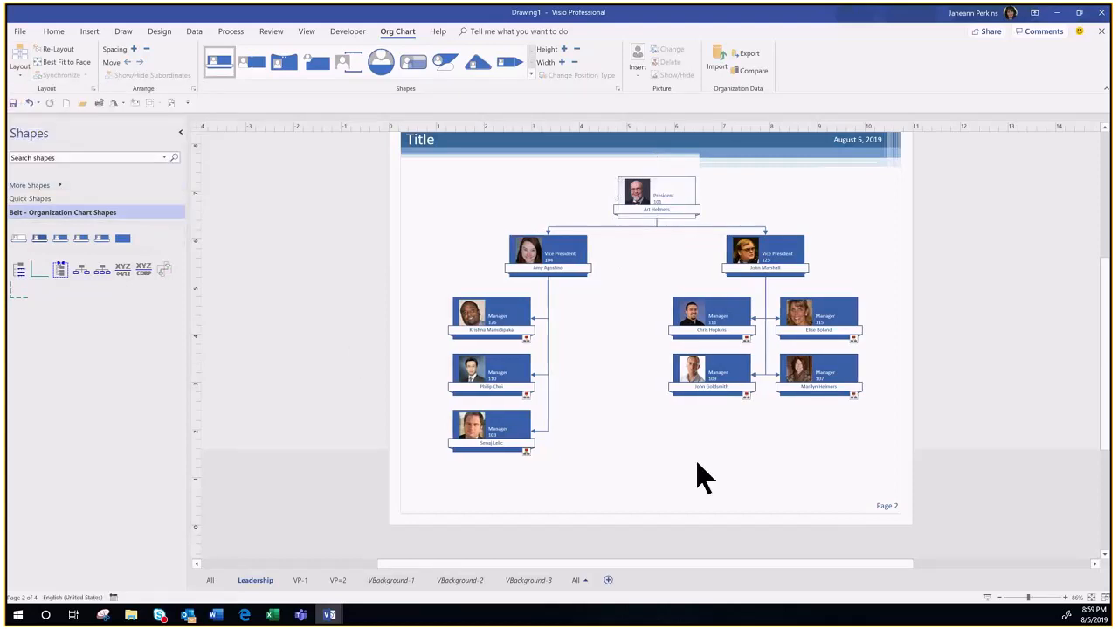
Step: Apply the second Vertical layout to the second vice president's shape so that the managers hang on its right side
{"action": "left_click", "coordinate": [774, 251]}
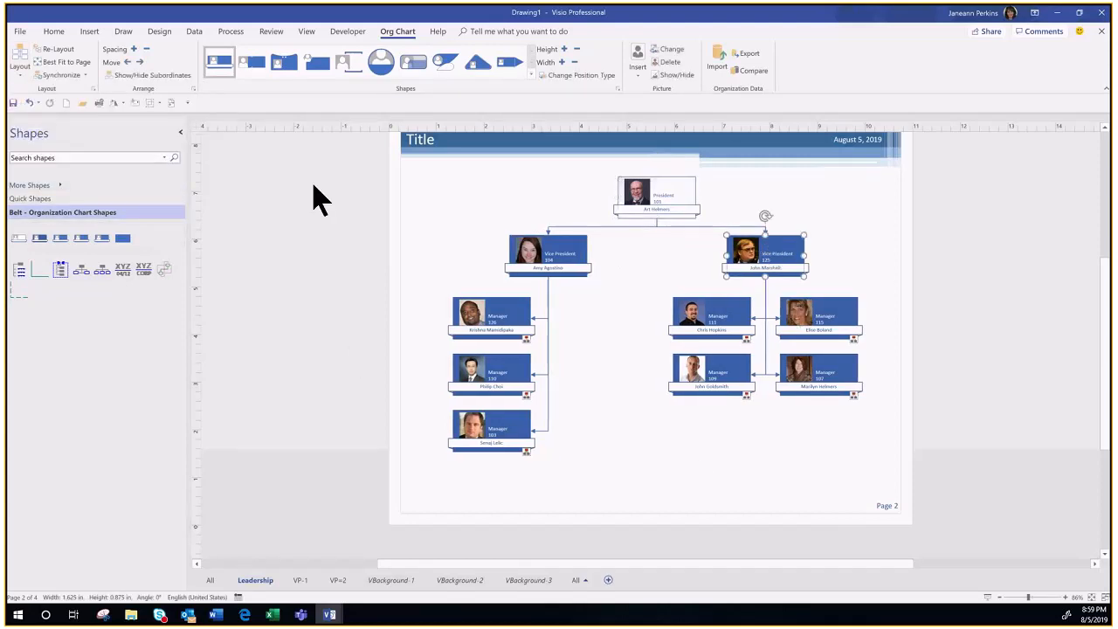
{"action": "left_click", "coordinate": [20, 75]}
{"action": "left_click", "coordinate": [45, 139]}
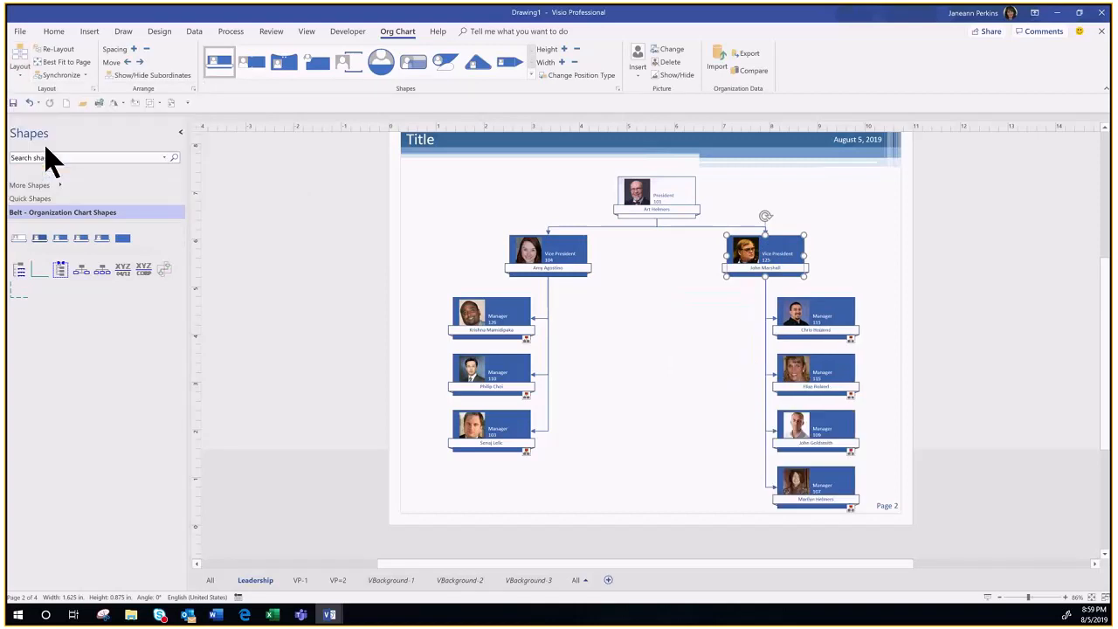
{"action": "left_click", "coordinate": [664, 428]}
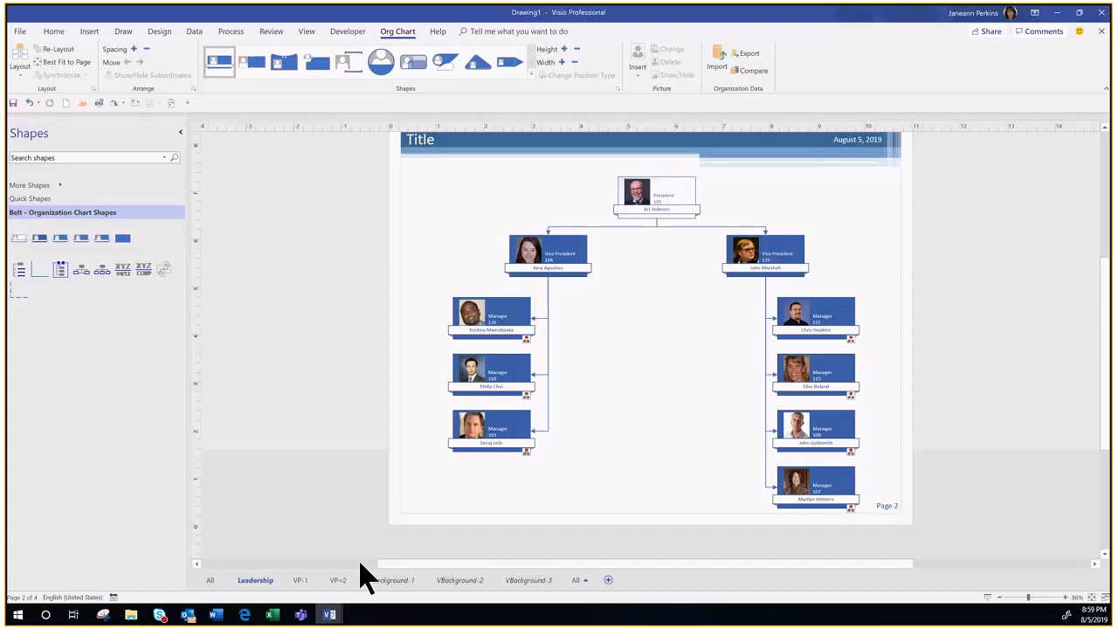
Step: Switch to the All page and change its org chart shapes to the Notch style
{"action": "left_click", "coordinate": [210, 580]}
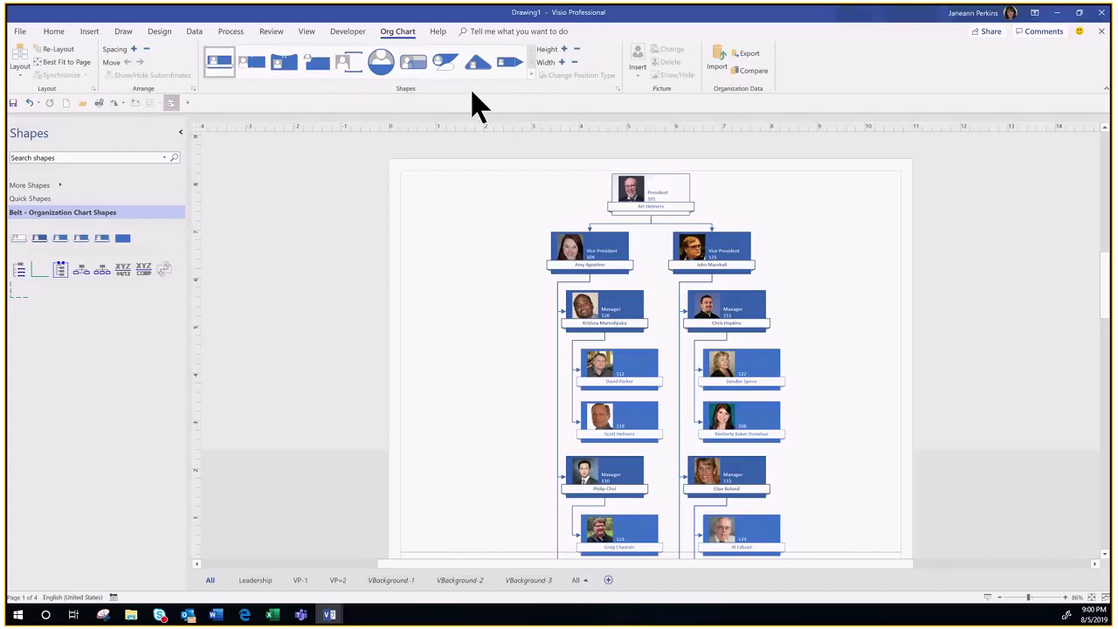
{"action": "left_click", "coordinate": [249, 68]}
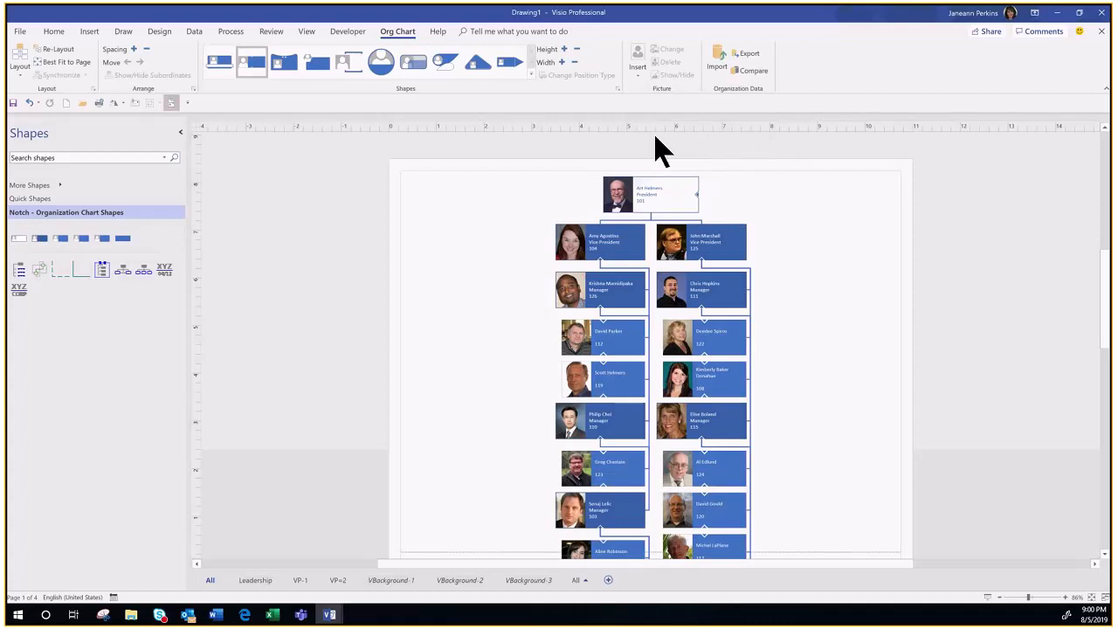
Step: Try hiding the picture in the president's shape alone, and show it again
{"action": "left_click", "coordinate": [652, 201]}
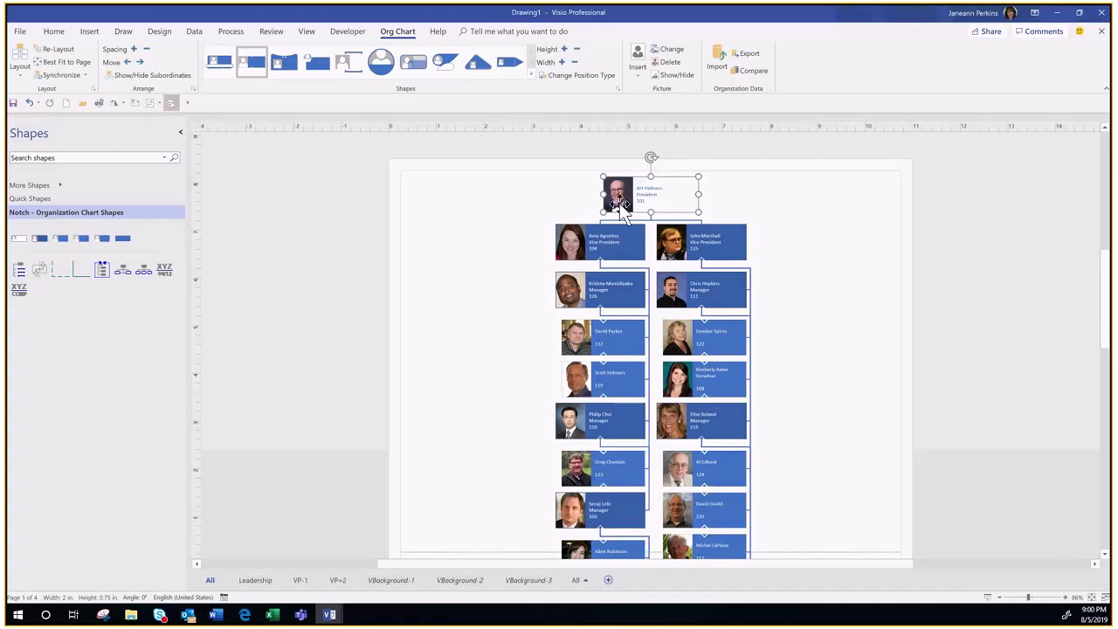
{"action": "left_click", "coordinate": [674, 76]}
{"action": "left_click", "coordinate": [675, 77]}
Step: Hide the pictures in all shapes of the All page's chart and increase their font size by two increments
{"action": "key", "text": "ctrl+a"}
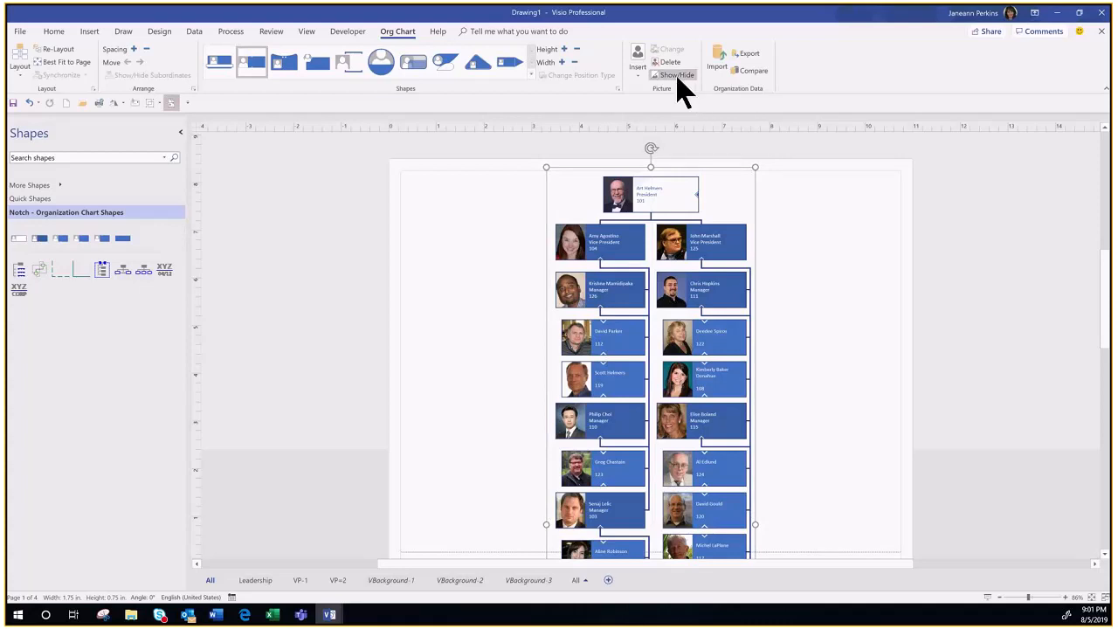
{"action": "left_click", "coordinate": [678, 75]}
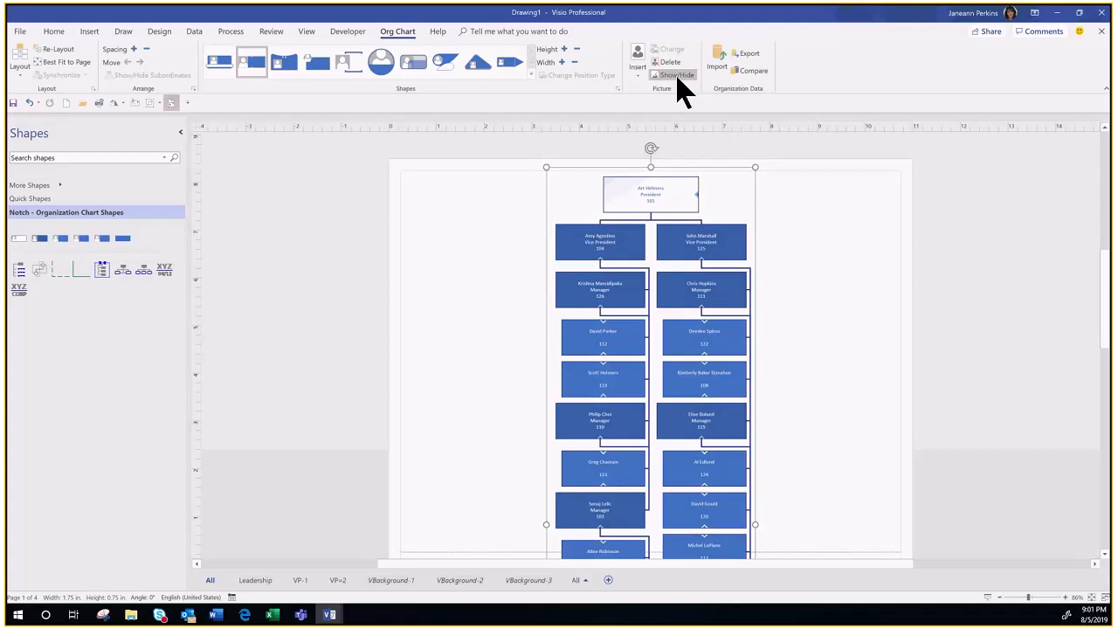
{"action": "left_click", "coordinate": [55, 32]}
{"action": "left_click", "coordinate": [191, 53]}
{"action": "left_click", "coordinate": [192, 54]}
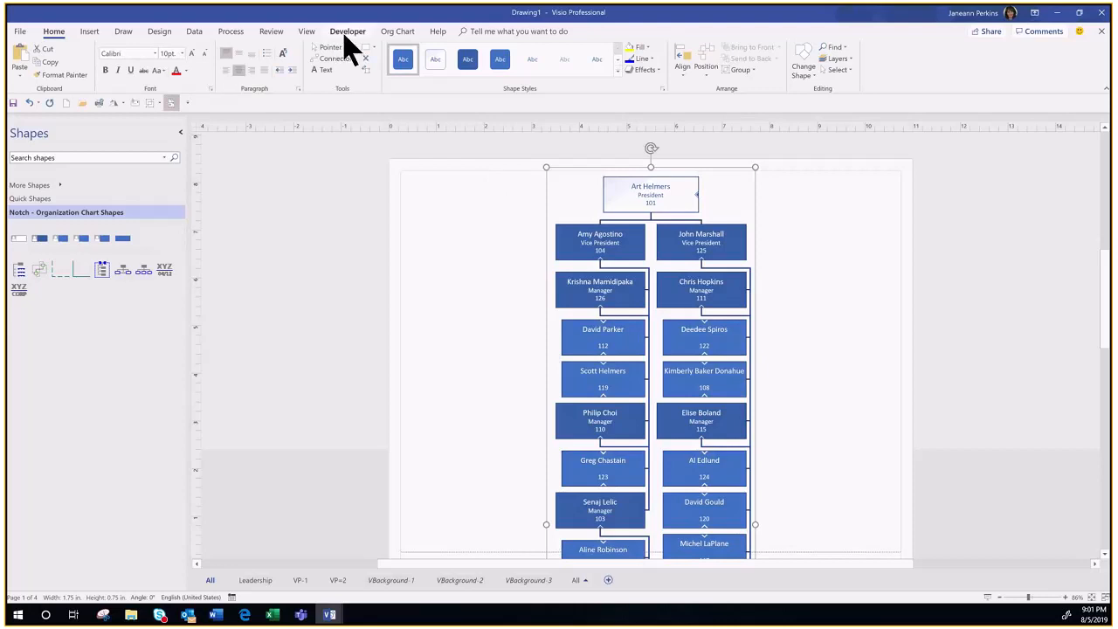
Step: Reduce the width of all shapes on the All page by three increments and check the chart down to its lowest shapes
{"action": "left_click", "coordinate": [390, 31]}
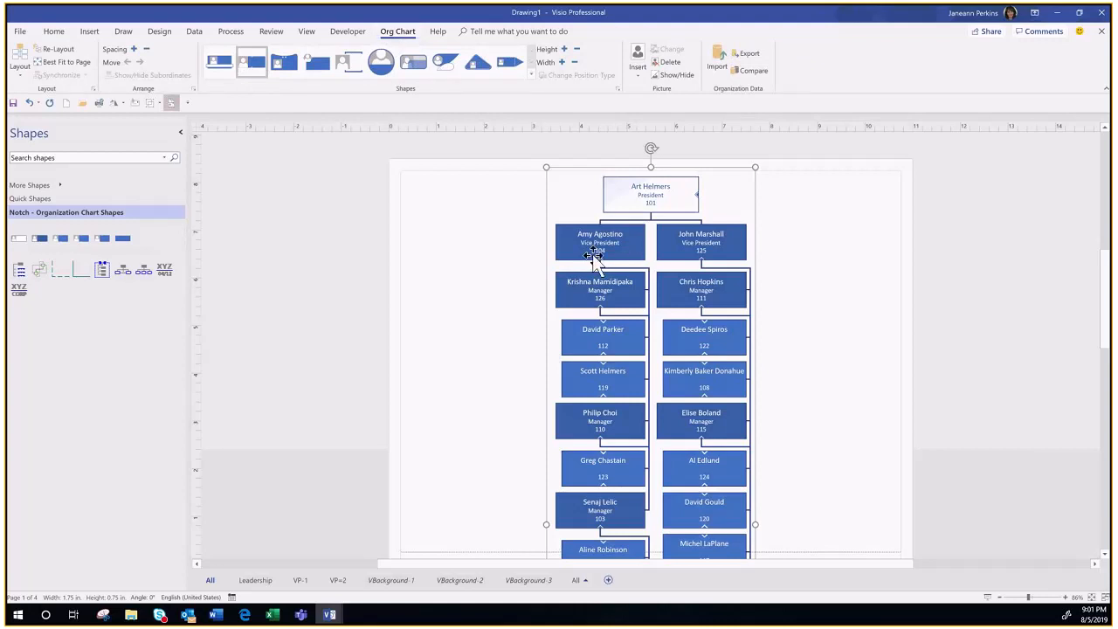
{"action": "left_click", "coordinate": [807, 237]}
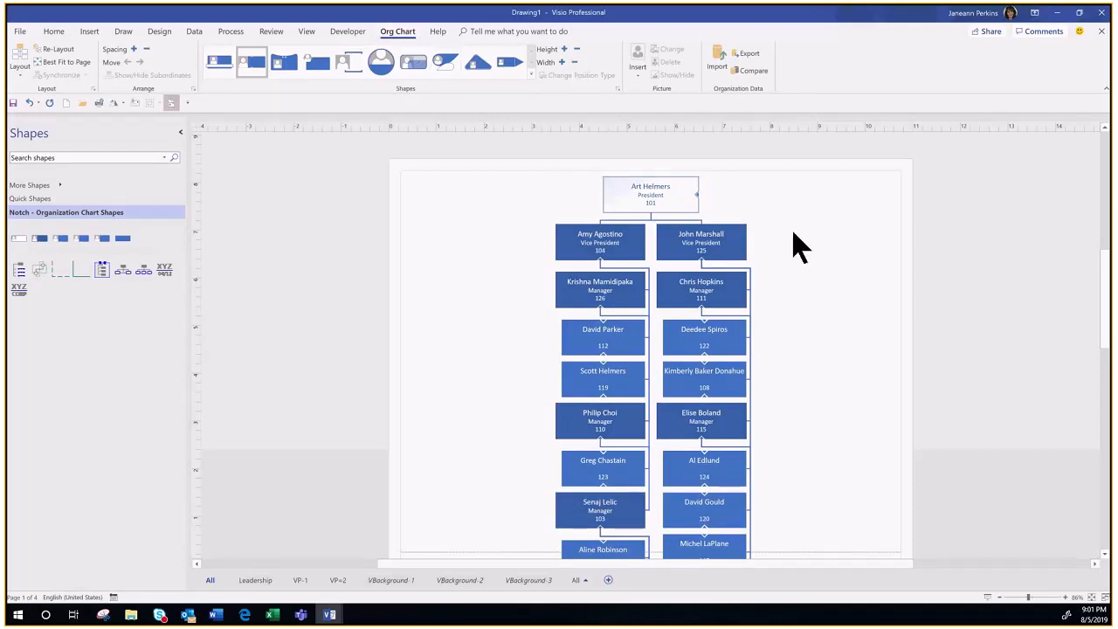
{"action": "left_click", "coordinate": [573, 63]}
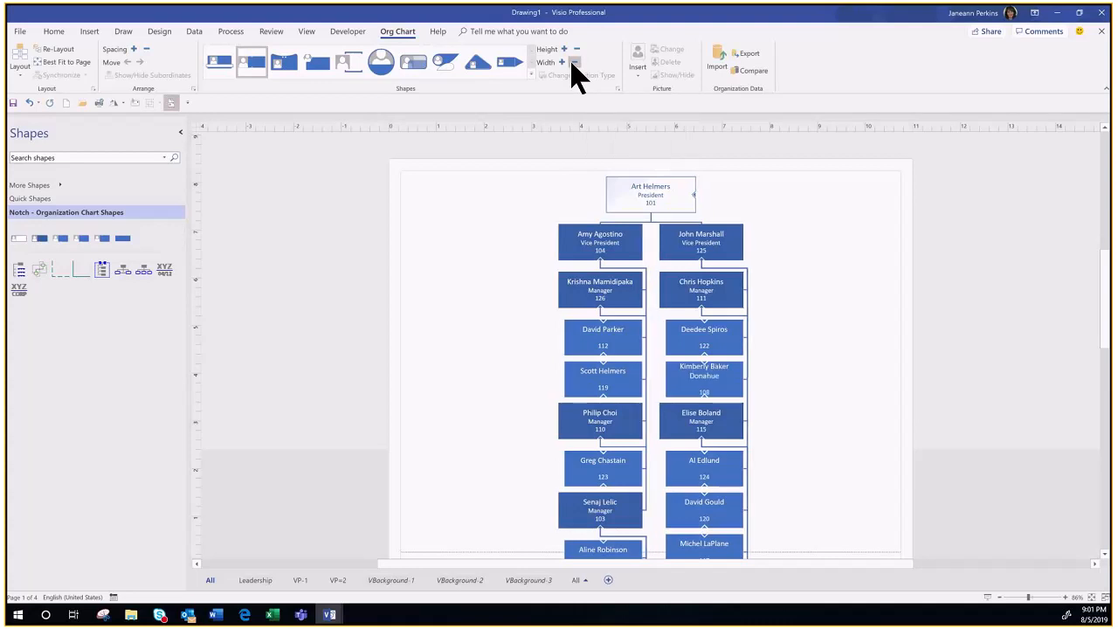
{"action": "left_click", "coordinate": [574, 63]}
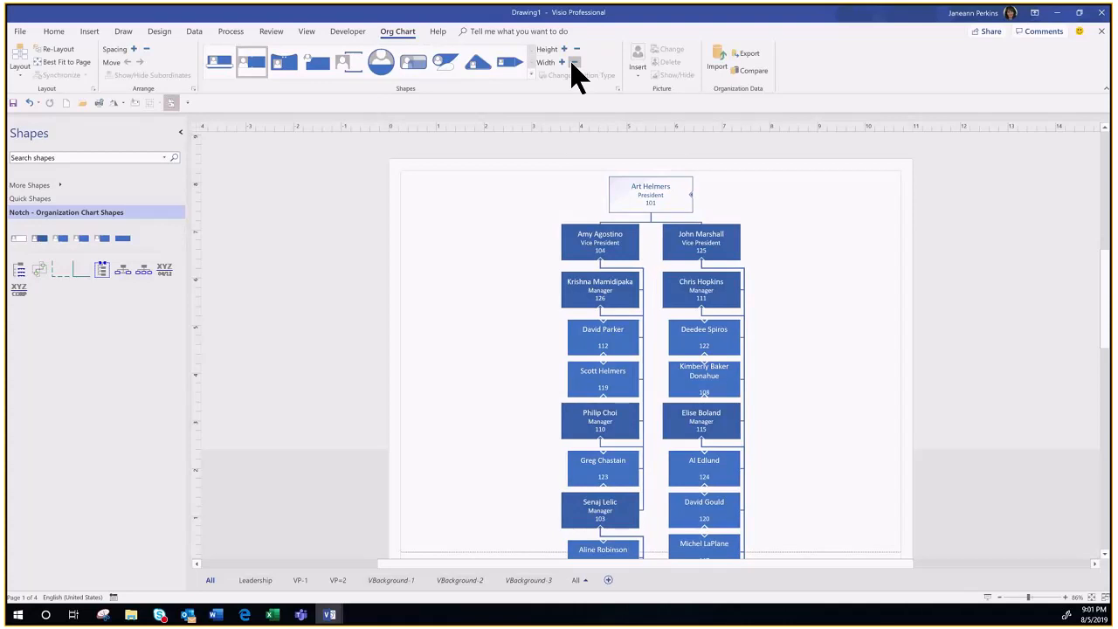
{"action": "left_click", "coordinate": [574, 63]}
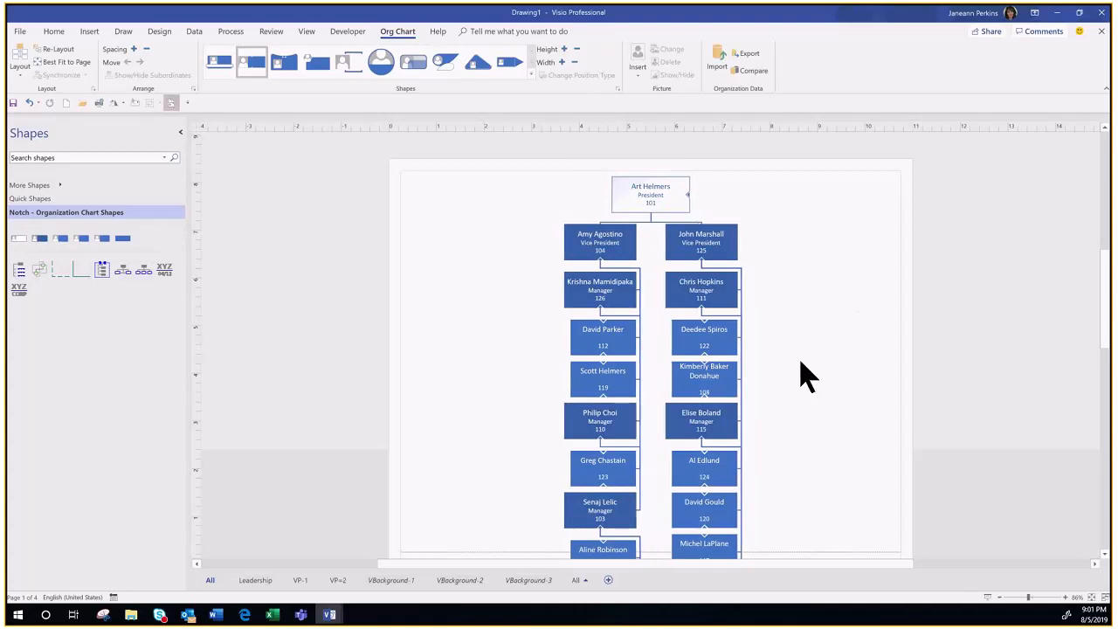
{"action": "scroll", "coordinate": [859, 379], "scroll_direction": "down", "scroll_amount": 5}
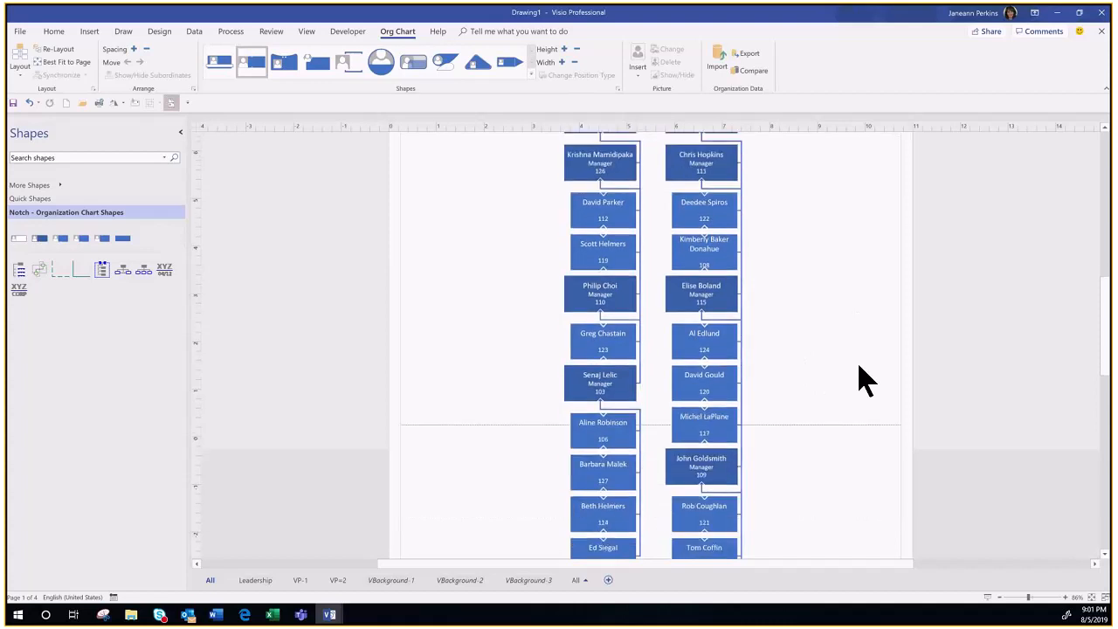
{"action": "scroll", "coordinate": [864, 379], "scroll_direction": "down", "scroll_amount": 4}
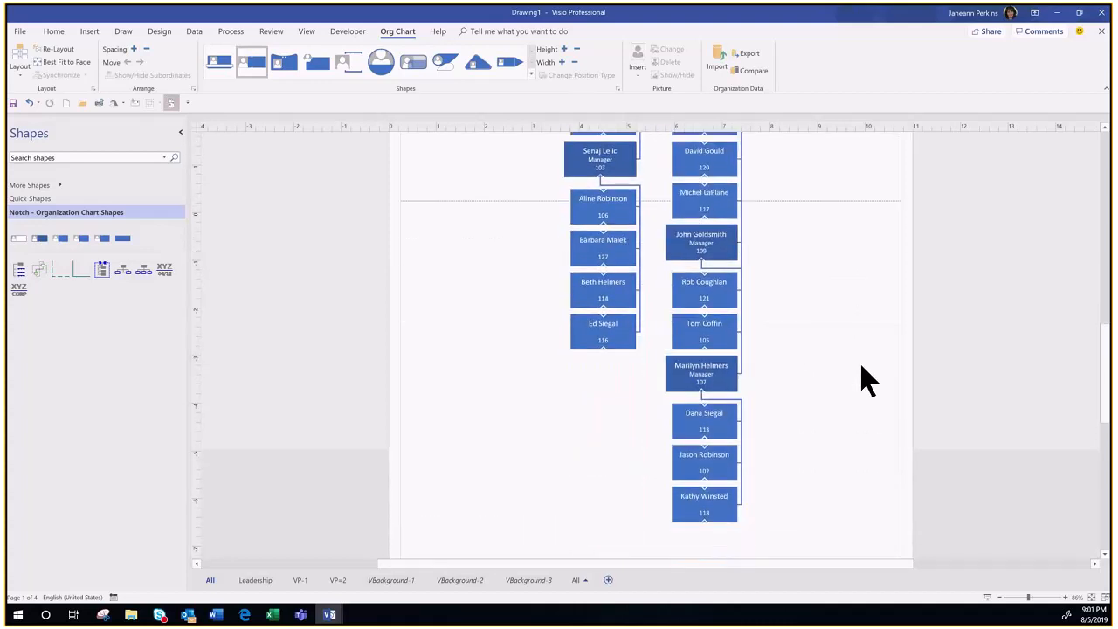
{"action": "scroll", "coordinate": [861, 380], "scroll_direction": "up", "scroll_amount": 1}
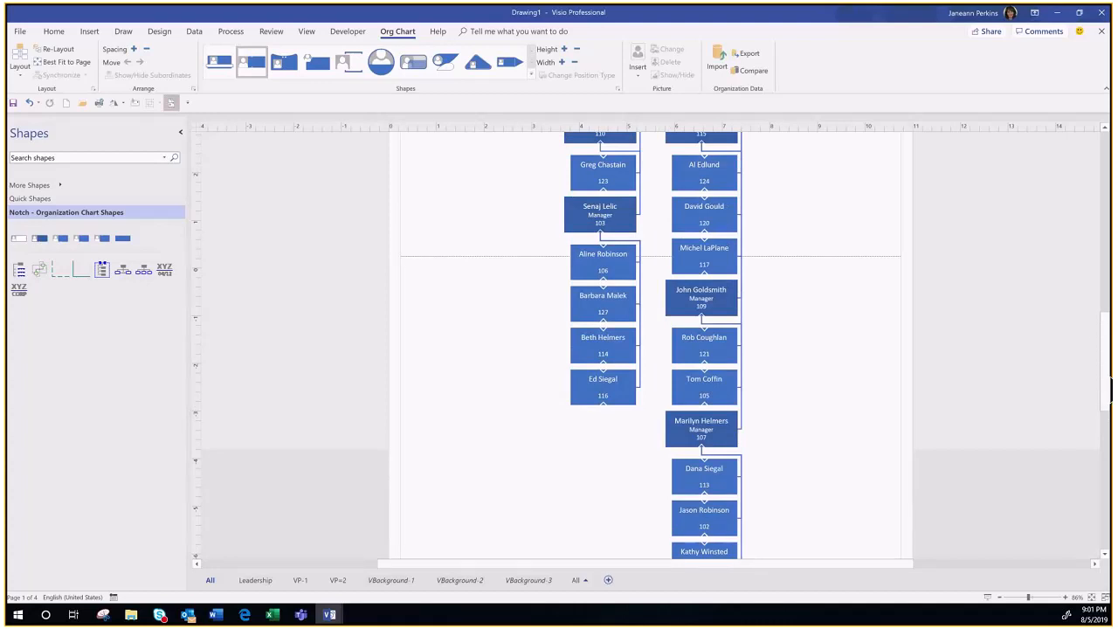
Step: Apply the centered horizontal layout to the president's subordinates on the All page
{"action": "left_click_drag", "start_coordinate": [1107, 379], "coordinate": [1106, 315]}
{"action": "left_click", "coordinate": [671, 201]}
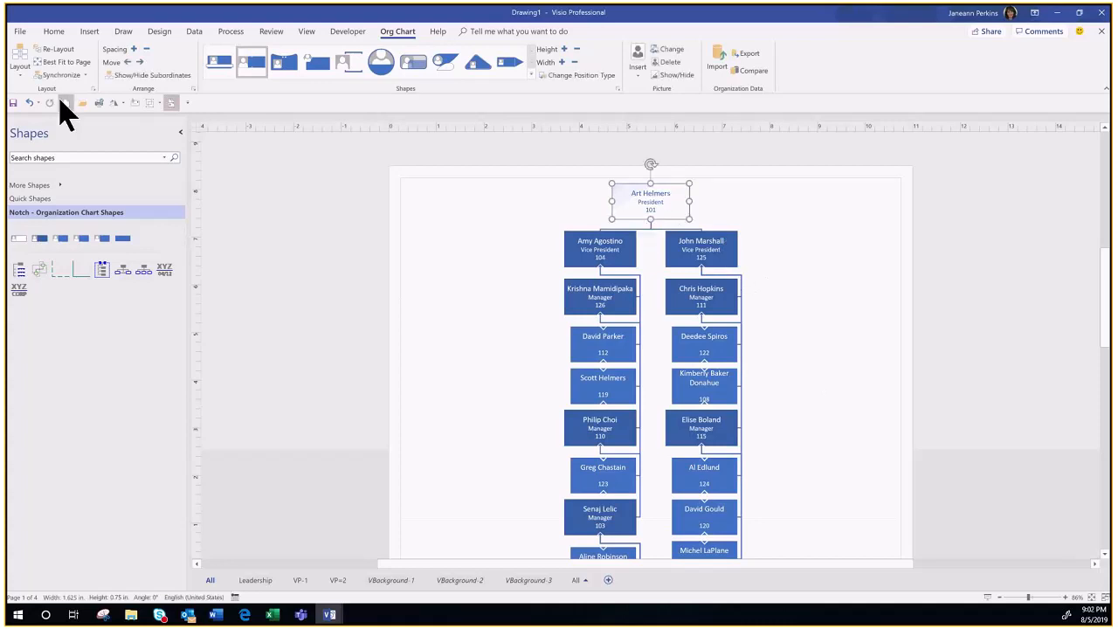
{"action": "left_click", "coordinate": [19, 74]}
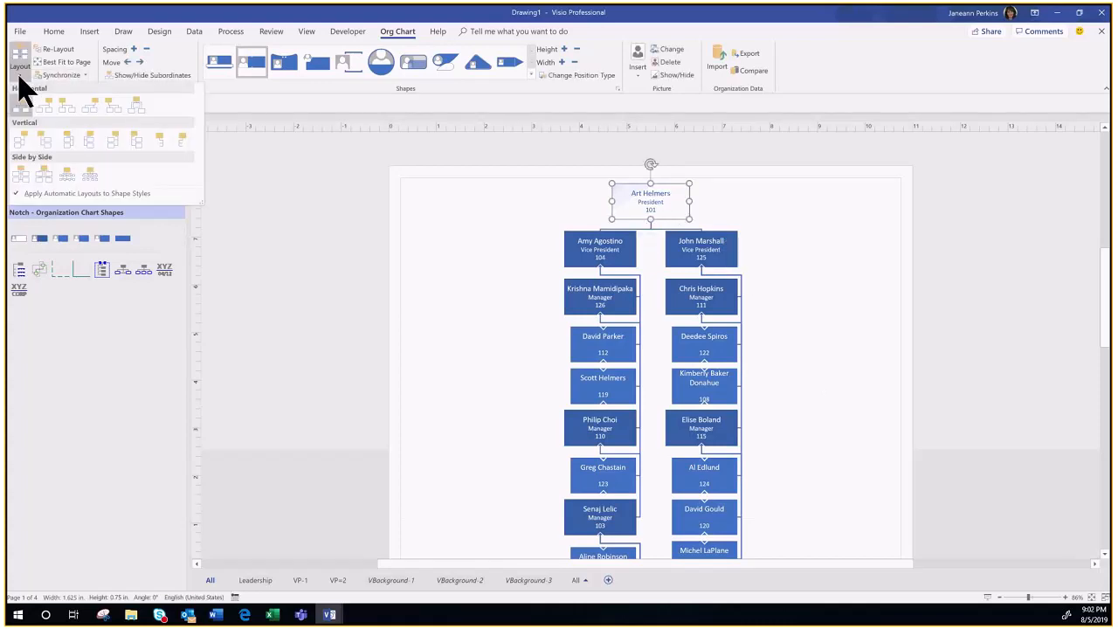
{"action": "left_click", "coordinate": [19, 114]}
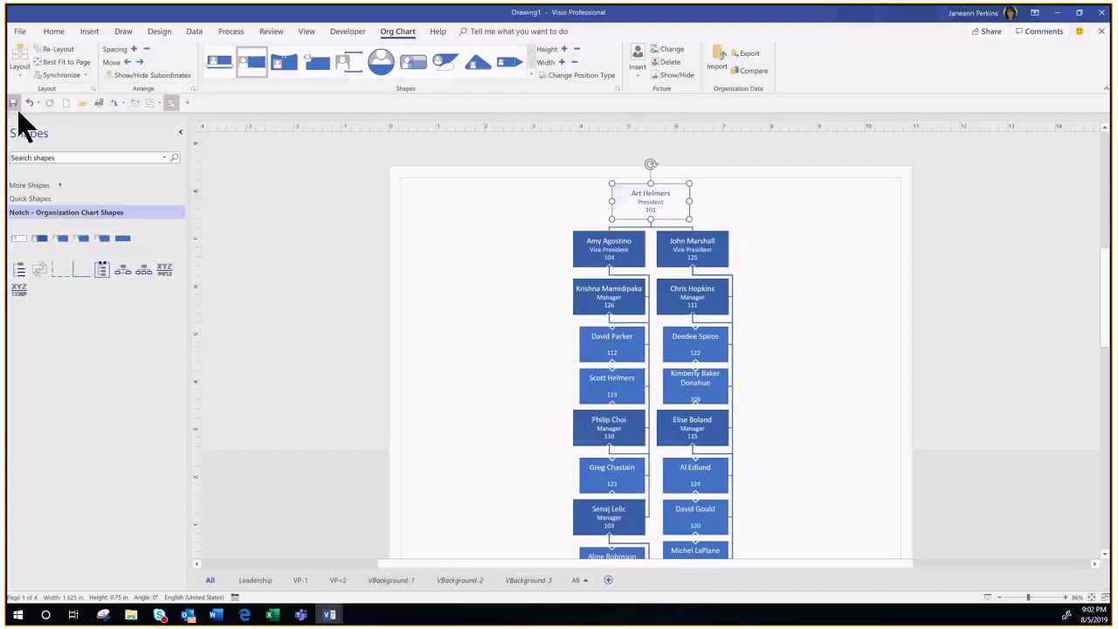
Step: Arrange the left vice president's subordinates in the horizontal layout that extends to the left
{"action": "left_click", "coordinate": [19, 75]}
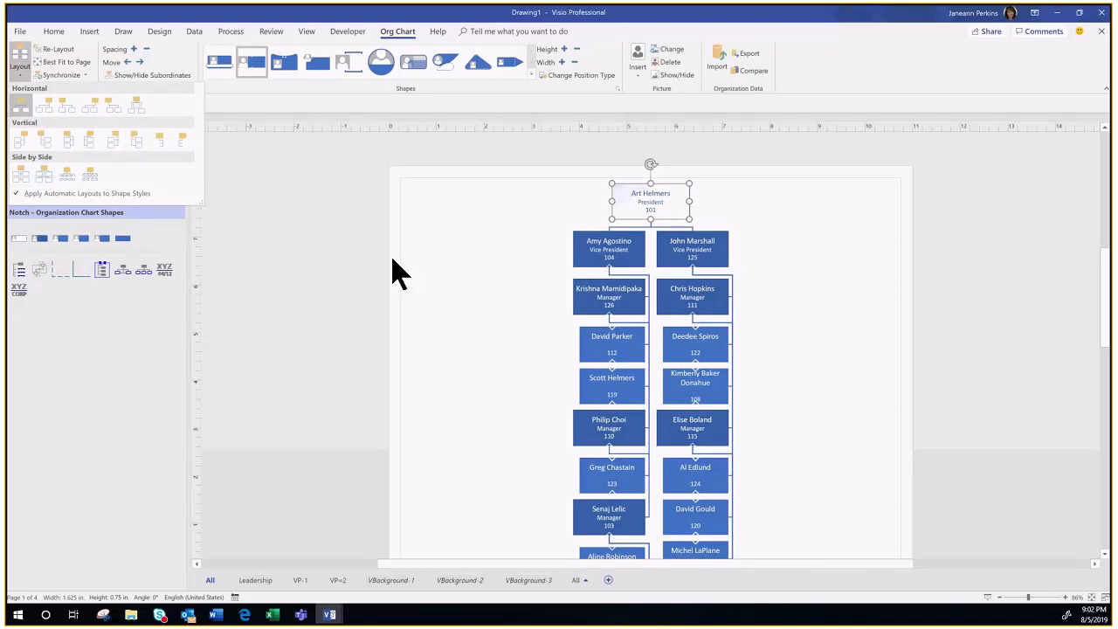
{"action": "left_click", "coordinate": [606, 250]}
{"action": "left_click", "coordinate": [606, 253]}
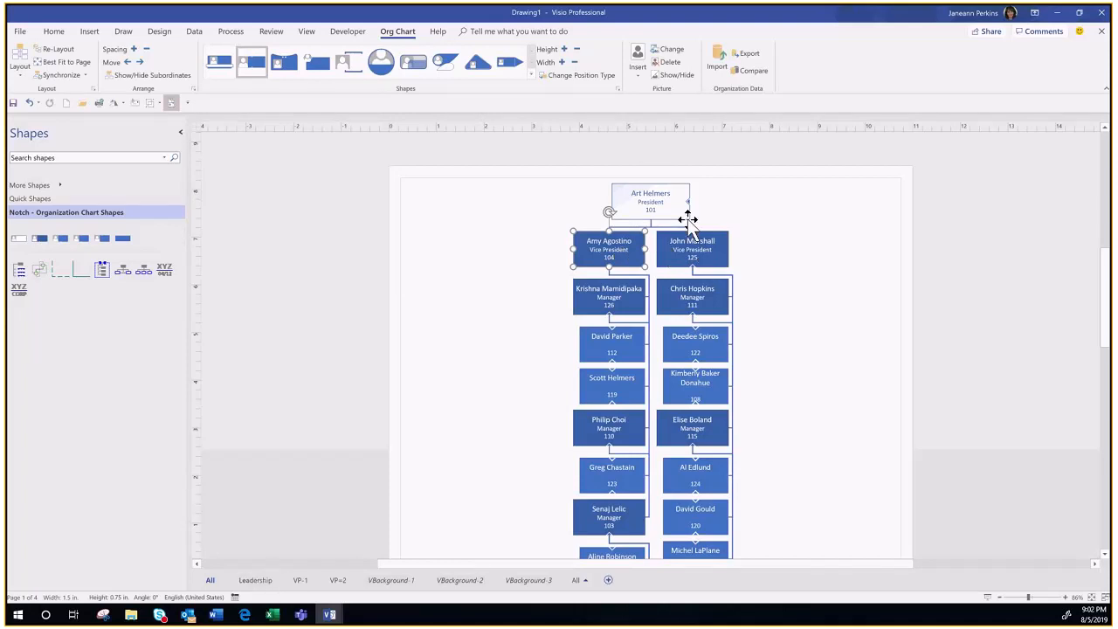
{"action": "left_click", "coordinate": [610, 249]}
{"action": "left_click", "coordinate": [623, 257]}
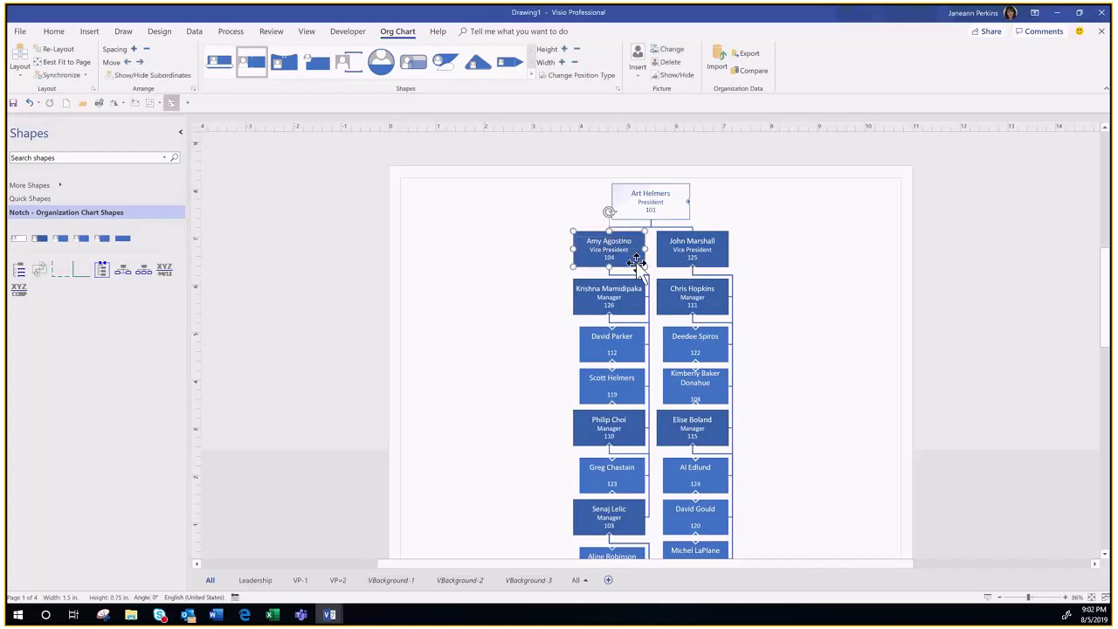
{"action": "left_click", "coordinate": [94, 89]}
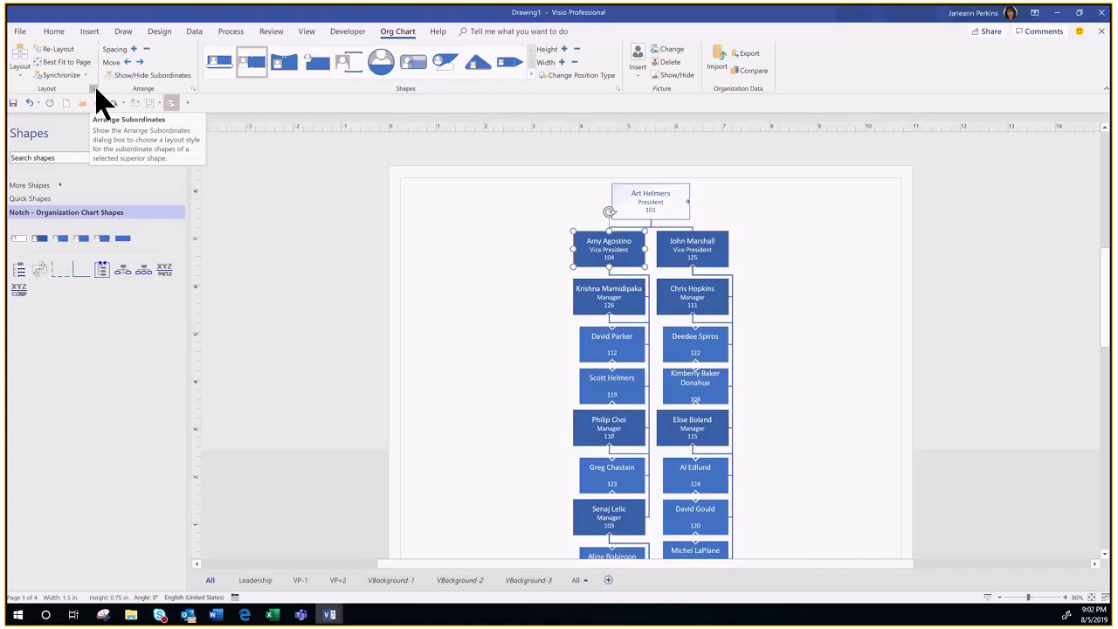
{"action": "left_click", "coordinate": [97, 91]}
{"action": "left_click_drag", "start_coordinate": [524, 219], "coordinate": [822, 223]}
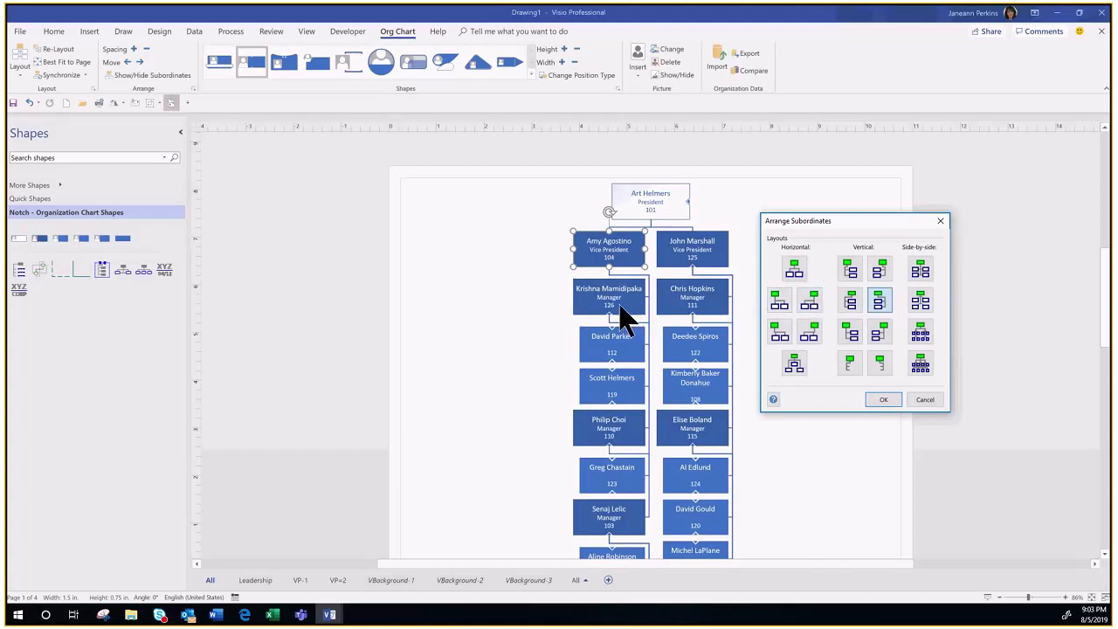
{"action": "left_click", "coordinate": [811, 313]}
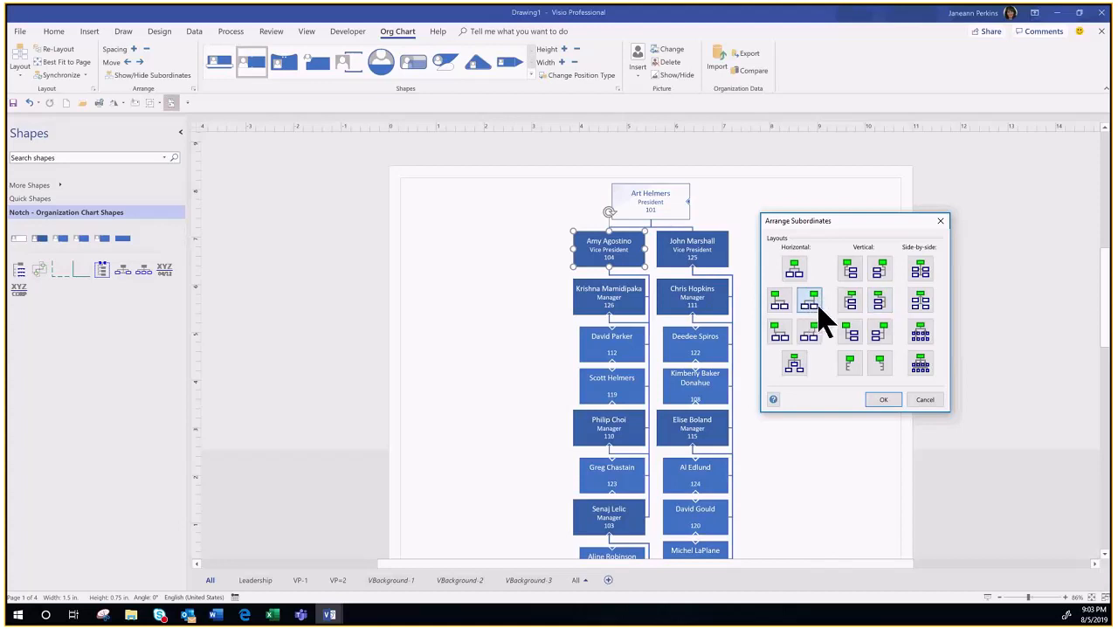
{"action": "left_click", "coordinate": [880, 400]}
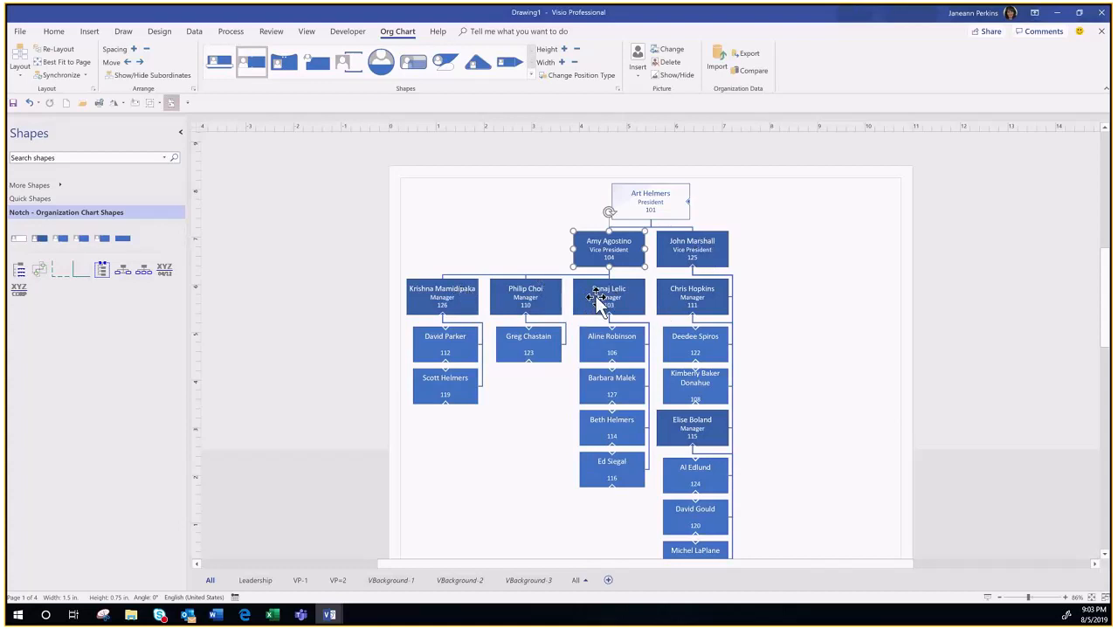
{"action": "left_click", "coordinate": [645, 208]}
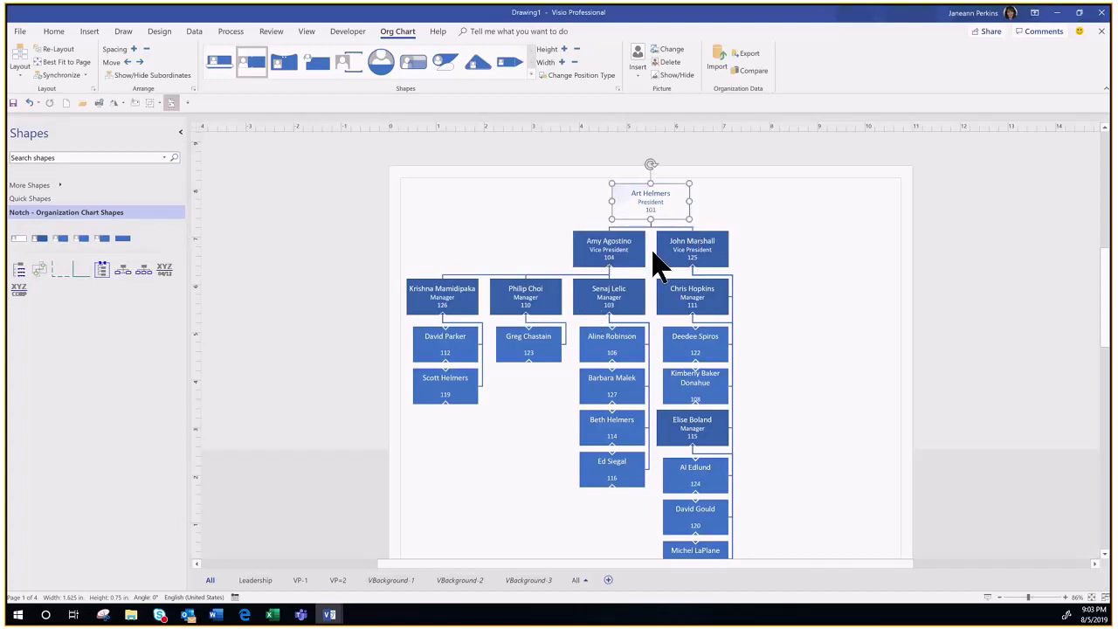
{"action": "left_click", "coordinate": [21, 68]}
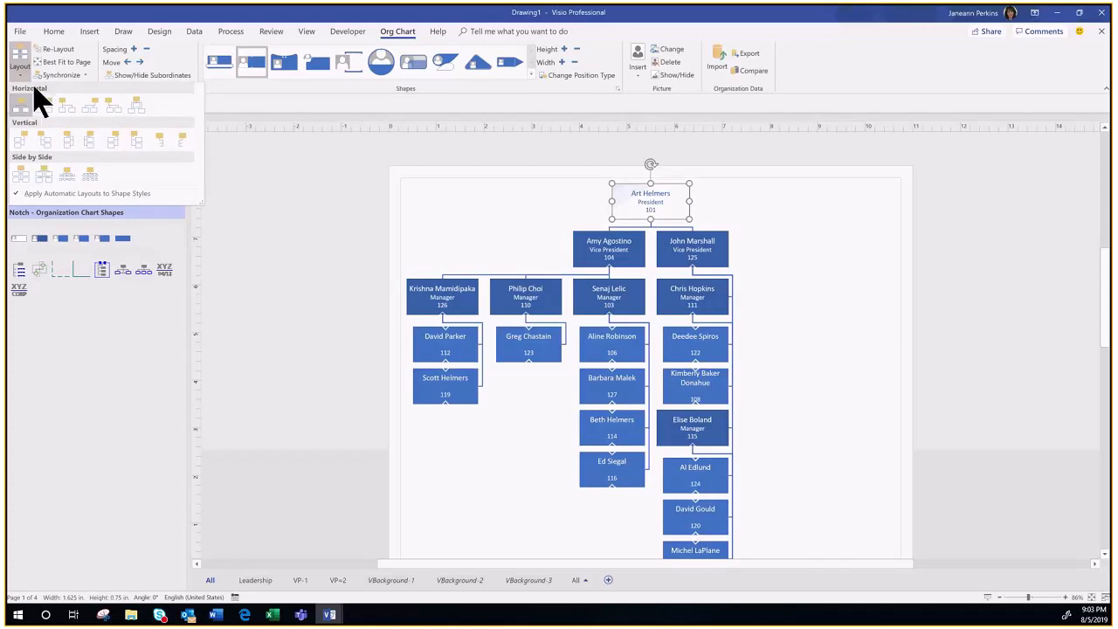
{"action": "left_click", "coordinate": [40, 101]}
{"action": "left_click", "coordinate": [622, 251]}
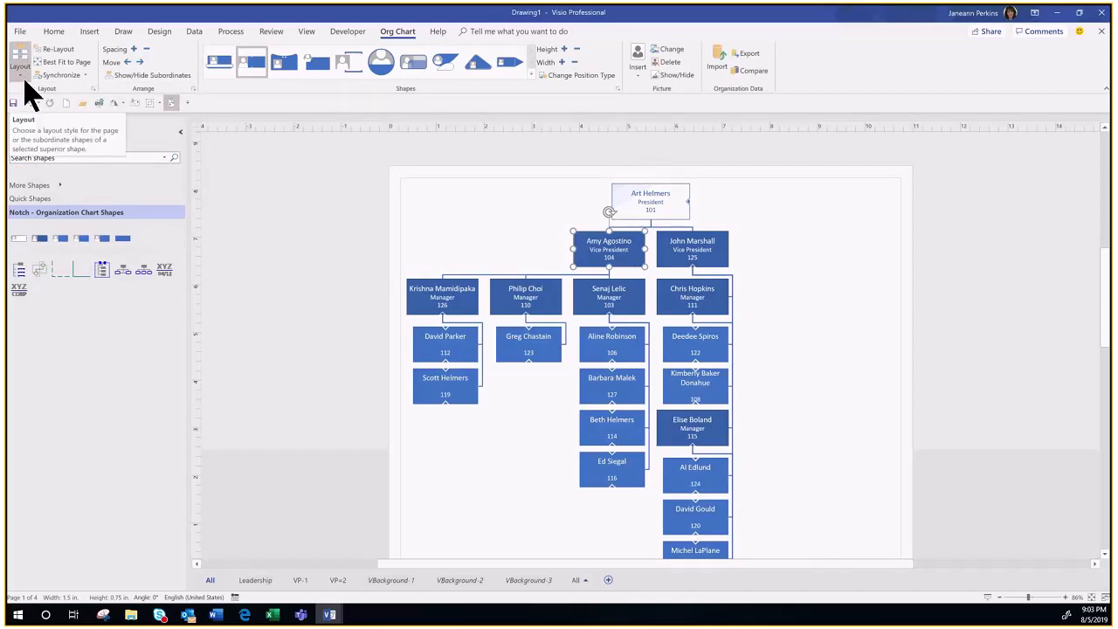
{"action": "left_click", "coordinate": [93, 89]}
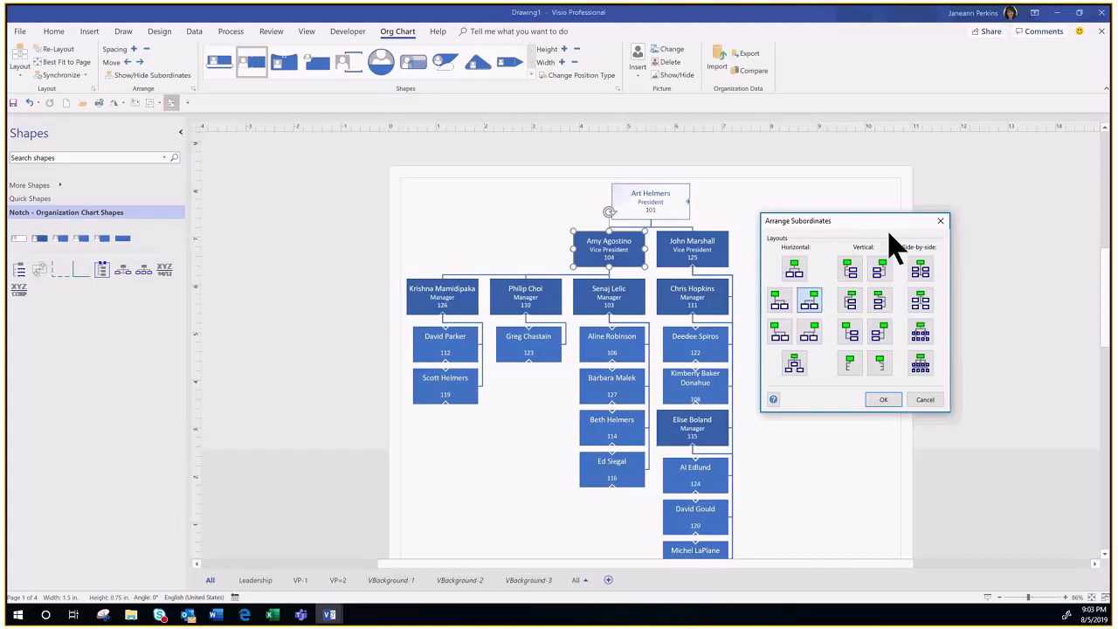
{"action": "left_click", "coordinate": [926, 401]}
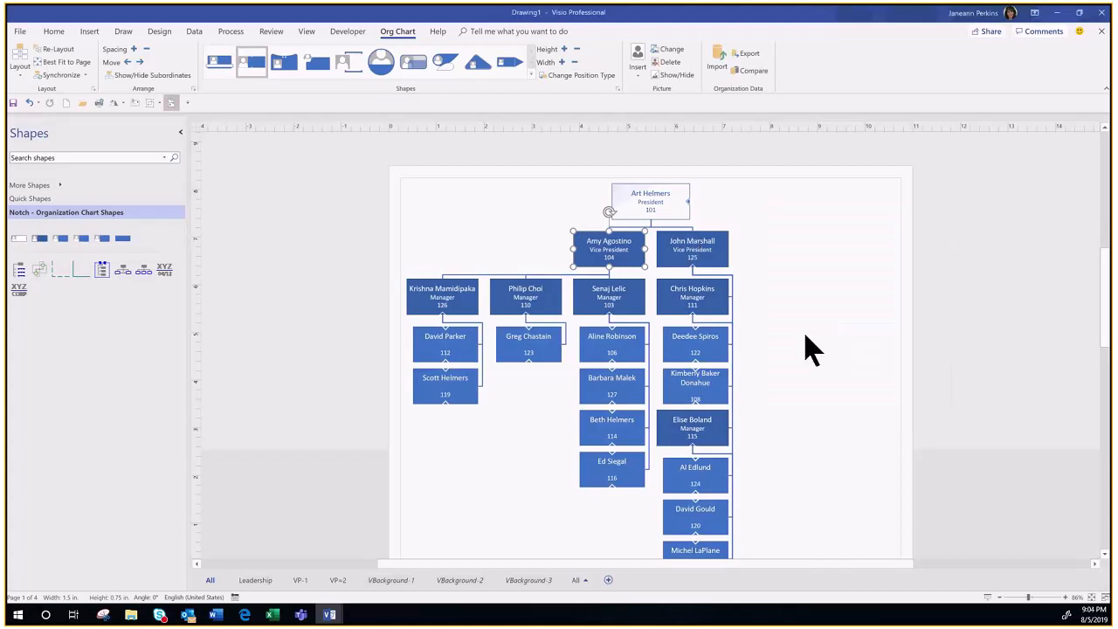
Step: Try arranging the right vice president's subordinates in the horizontal layout that extends to the right
{"action": "left_click", "coordinate": [691, 245]}
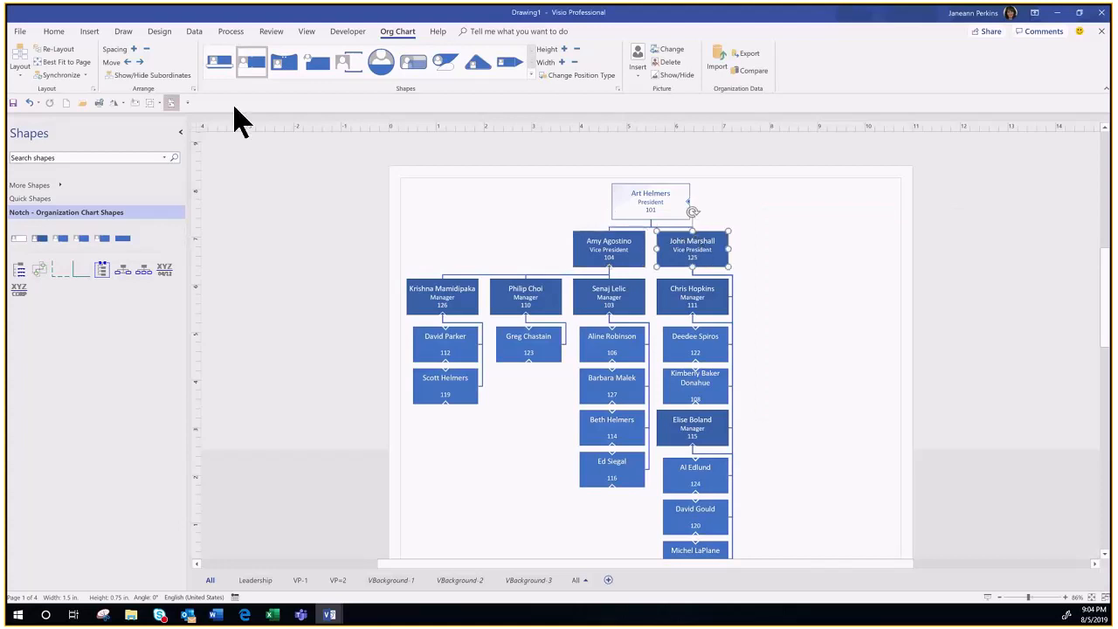
{"action": "left_click", "coordinate": [94, 89]}
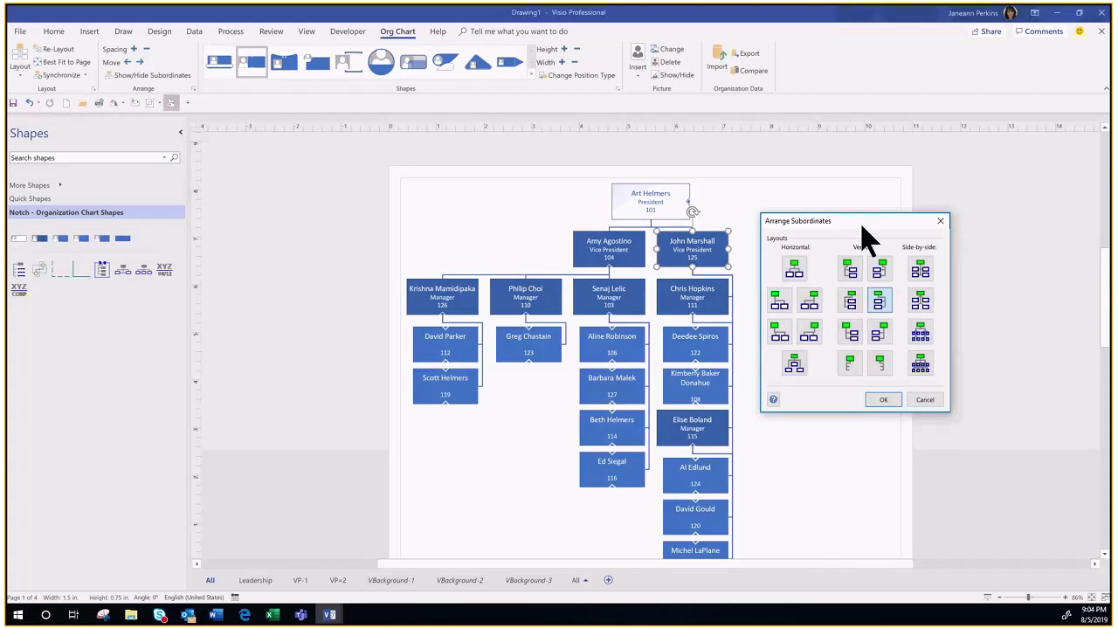
{"action": "left_click_drag", "start_coordinate": [867, 224], "coordinate": [912, 220]}
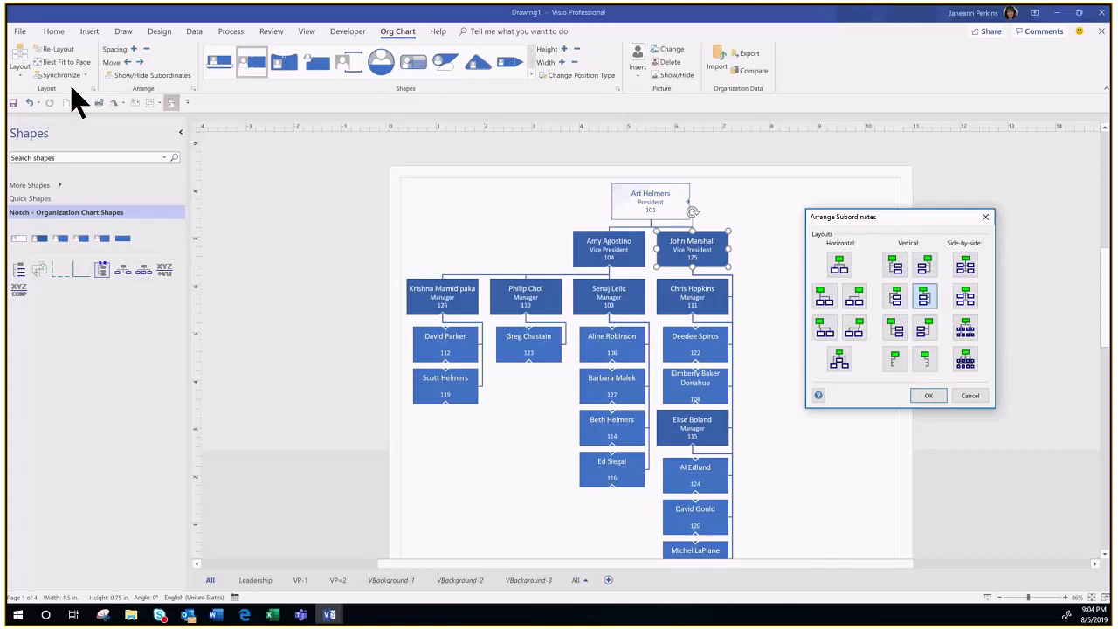
{"action": "left_click_drag", "start_coordinate": [893, 218], "coordinate": [299, 228]}
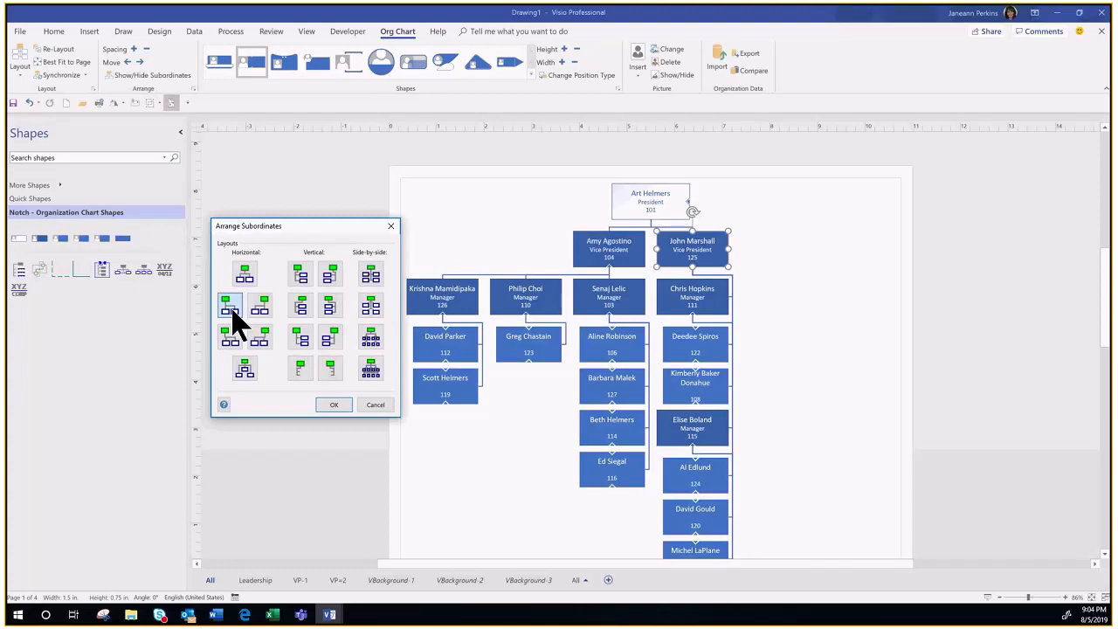
{"action": "left_click", "coordinate": [334, 405]}
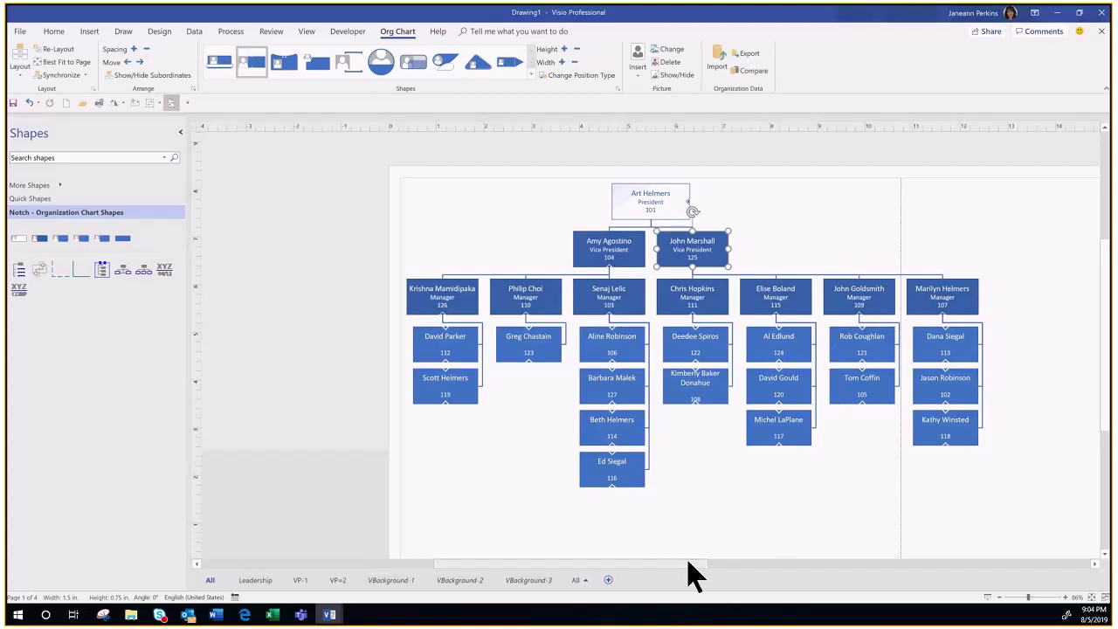
{"action": "left_click_drag", "start_coordinate": [690, 574], "coordinate": [682, 574]}
{"action": "left_click_drag", "start_coordinate": [1104, 425], "coordinate": [1106, 437]}
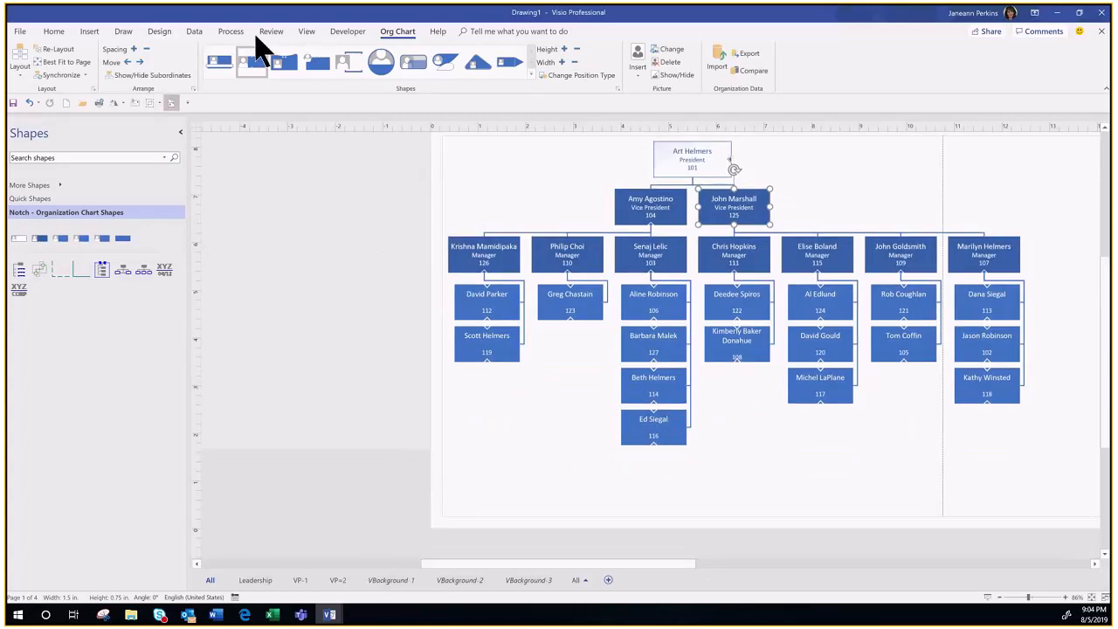
Step: Turn off Auto Size for the All page
{"action": "left_click", "coordinate": [159, 31]}
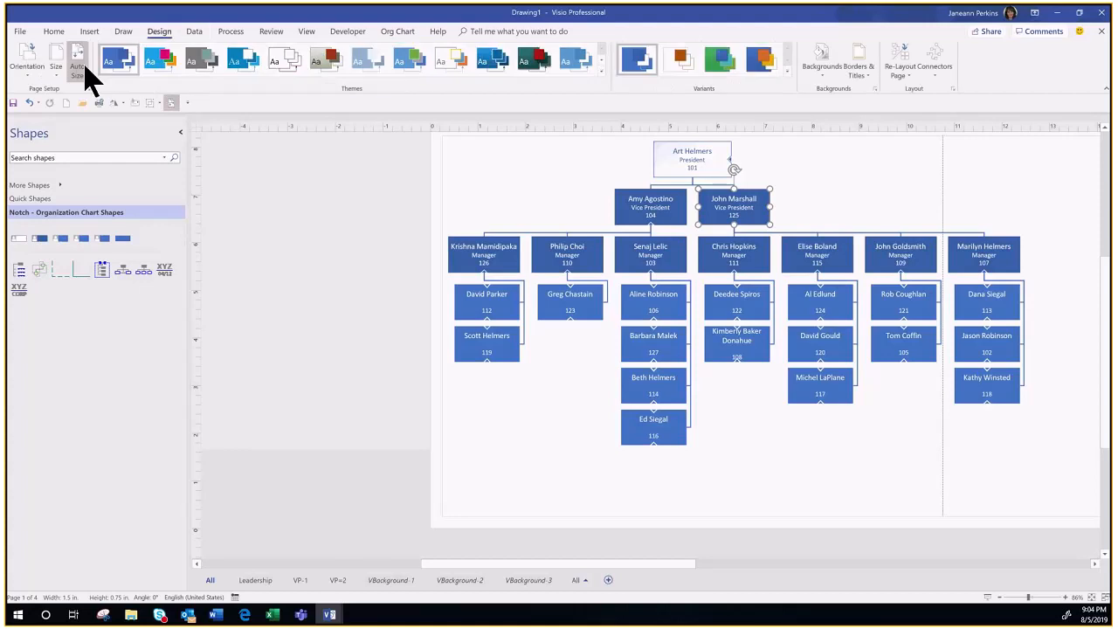
{"action": "right_click", "coordinate": [85, 74]}
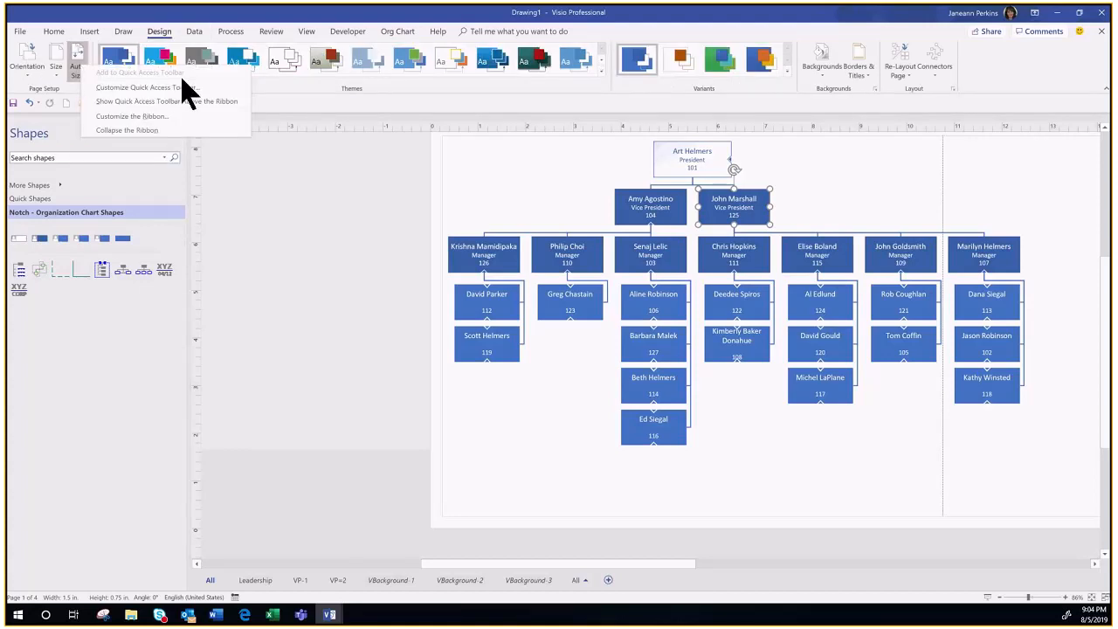
{"action": "left_click", "coordinate": [76, 47]}
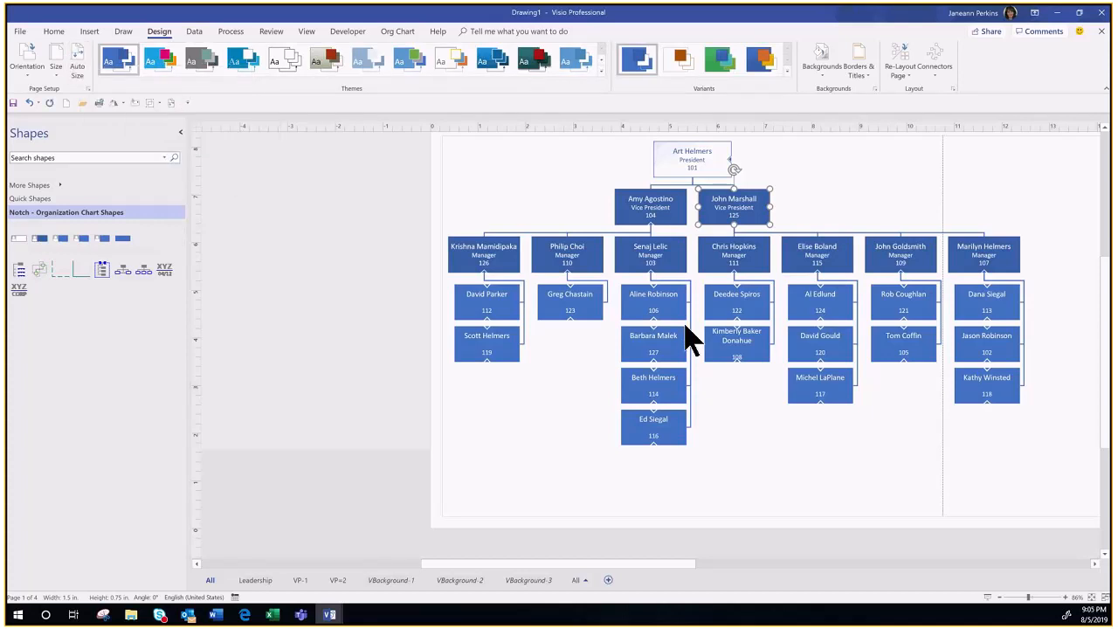
Step: Undo the Auto Size change and the right vice president's subordinate arrangement, and turn Auto Size off again
{"action": "left_click", "coordinate": [29, 103]}
{"action": "left_click", "coordinate": [31, 104]}
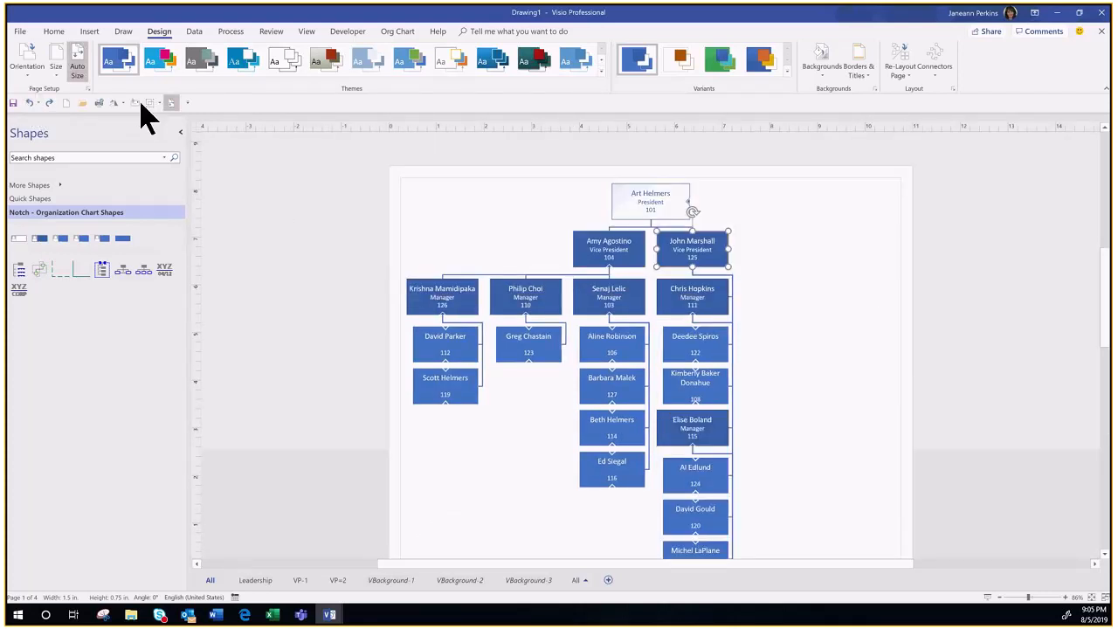
{"action": "left_click", "coordinate": [171, 103]}
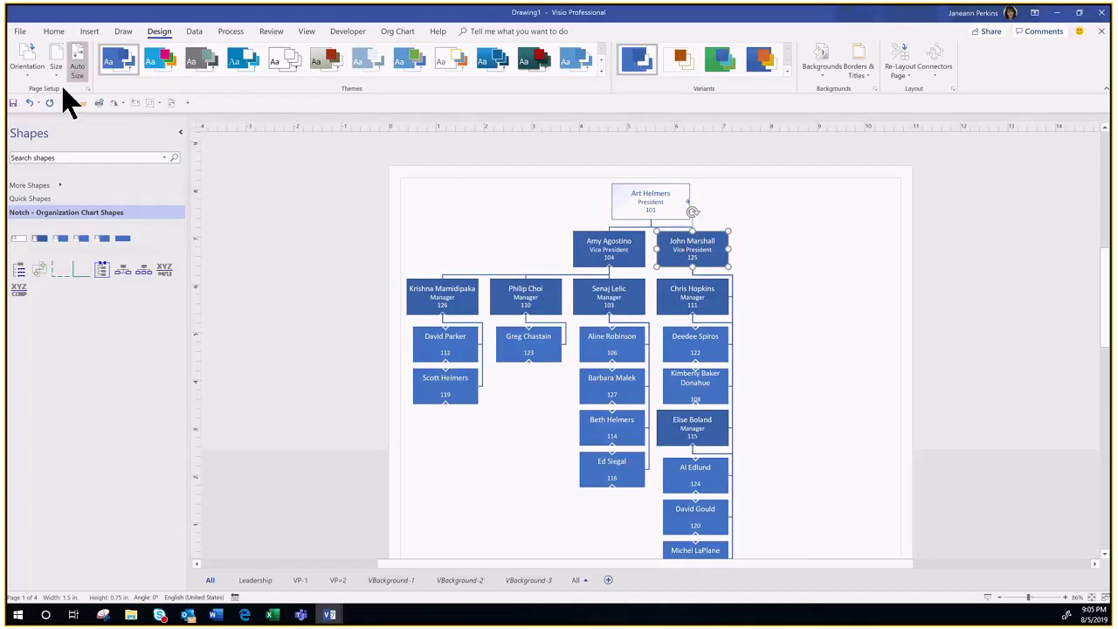
Step: Rearrange the right vice president's subordinates horizontally, extending to the right, with the page kept at its fixed size
{"action": "left_click", "coordinate": [402, 32]}
{"action": "left_click", "coordinate": [92, 89]}
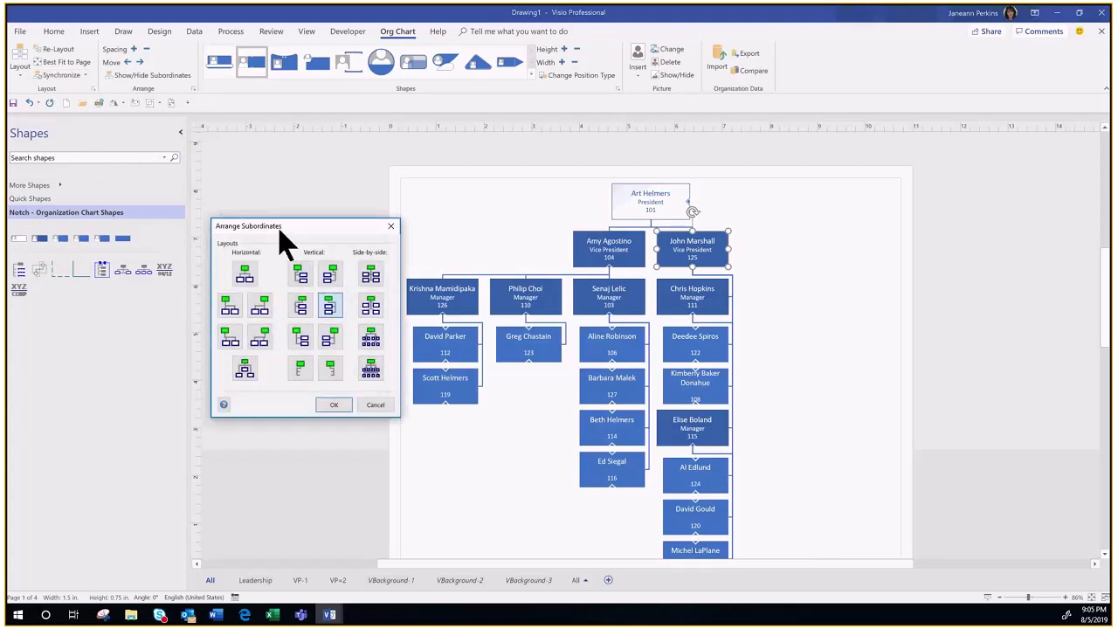
{"action": "left_click", "coordinate": [228, 309]}
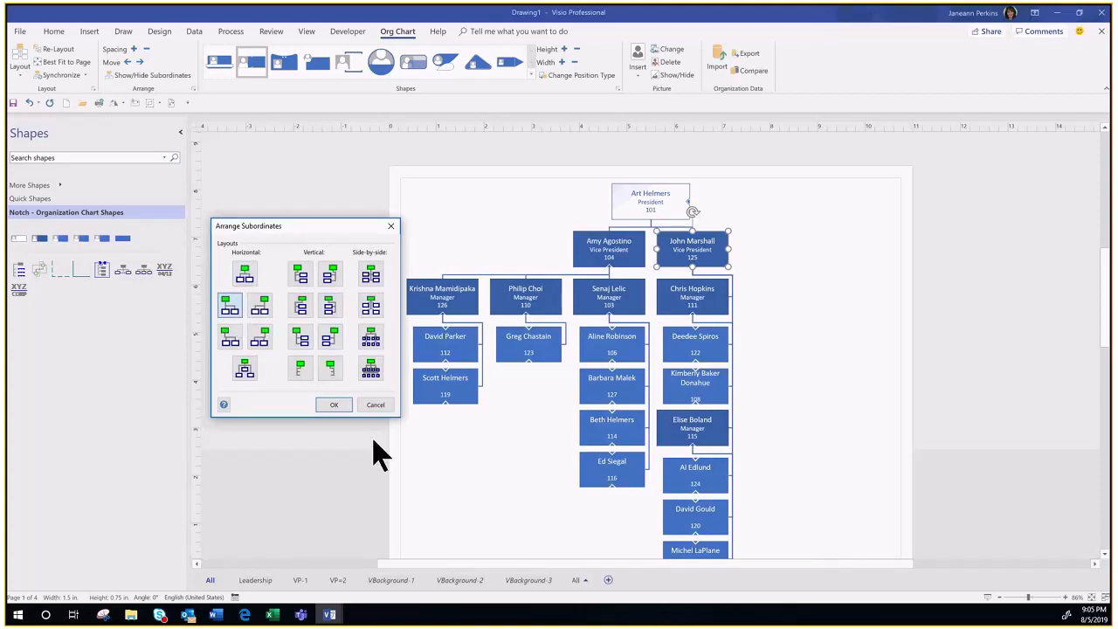
{"action": "left_click", "coordinate": [334, 405]}
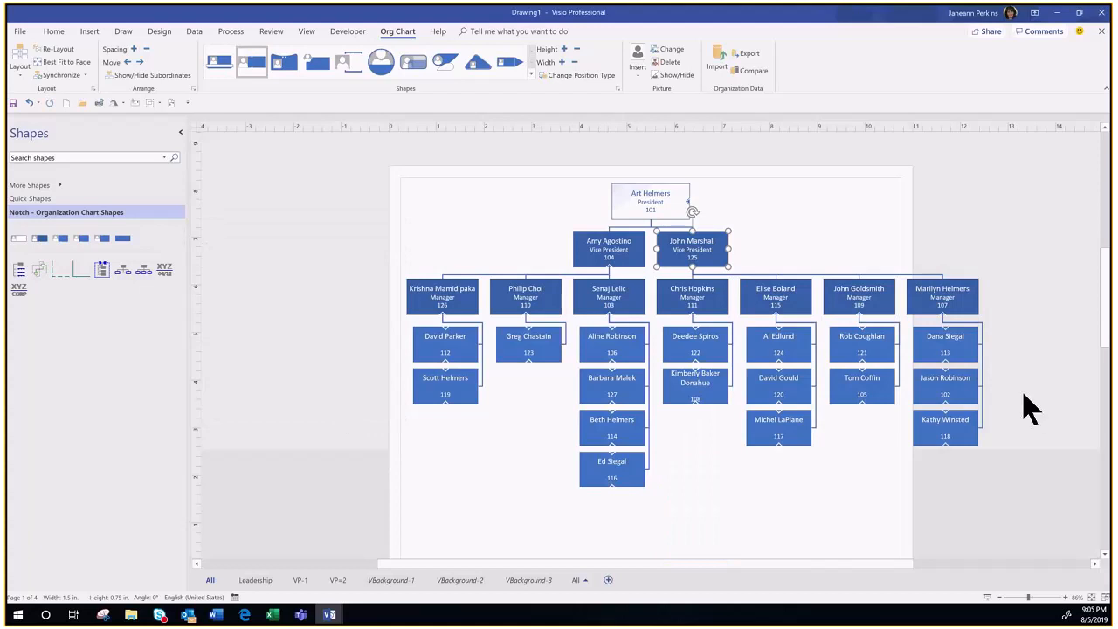
Step: Add a border and title style with a banner holding the title and date to the All page
{"action": "left_click_drag", "start_coordinate": [1105, 345], "coordinate": [1105, 307]}
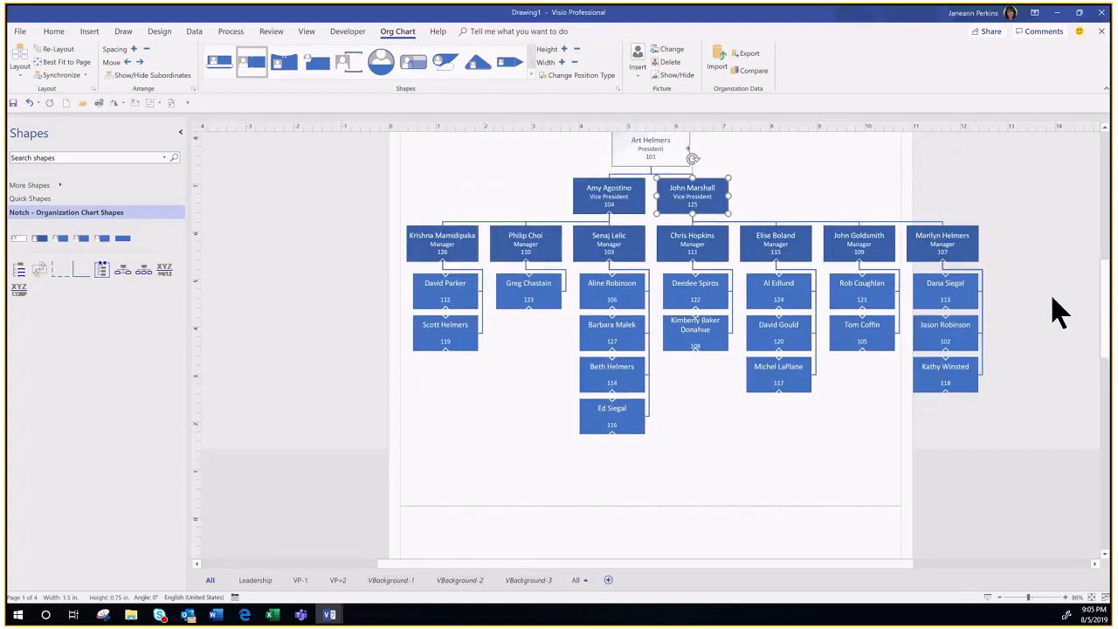
{"action": "scroll", "coordinate": [1106, 326], "scroll_direction": "up", "scroll_amount": 3}
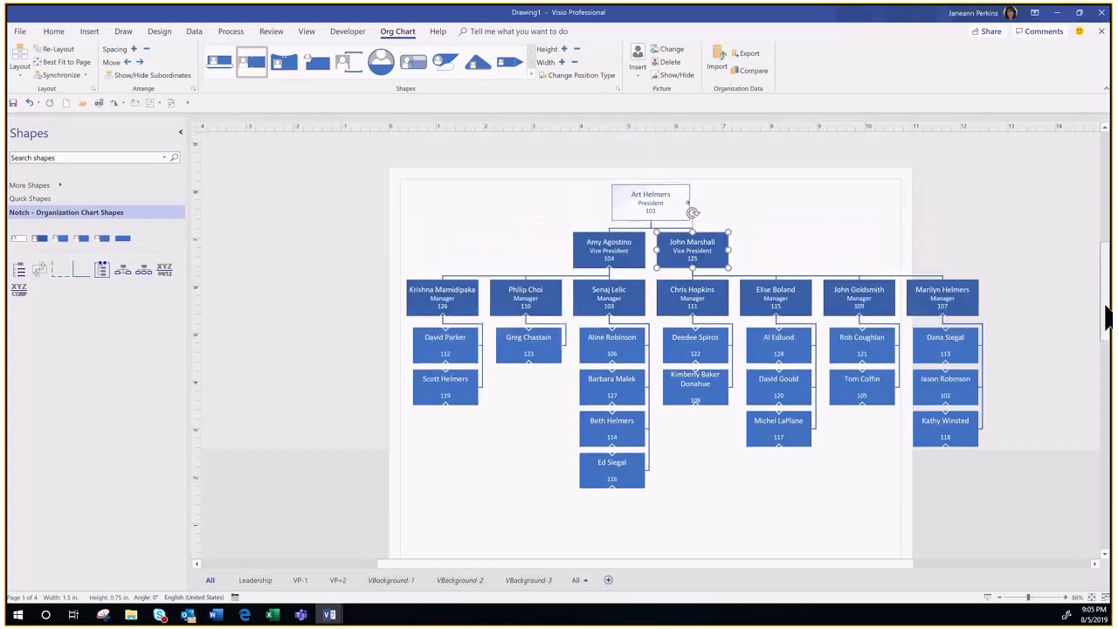
{"action": "scroll", "coordinate": [1106, 326], "scroll_direction": "down", "scroll_amount": 2}
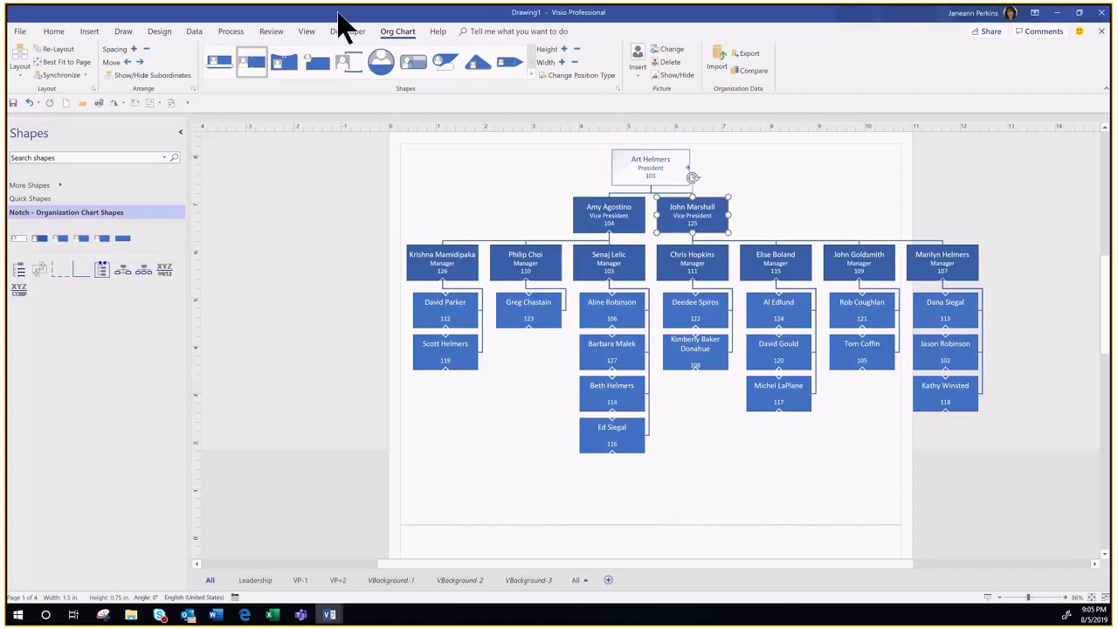
{"action": "left_click", "coordinate": [160, 33]}
{"action": "left_click", "coordinate": [863, 77]}
{"action": "left_click", "coordinate": [961, 194]}
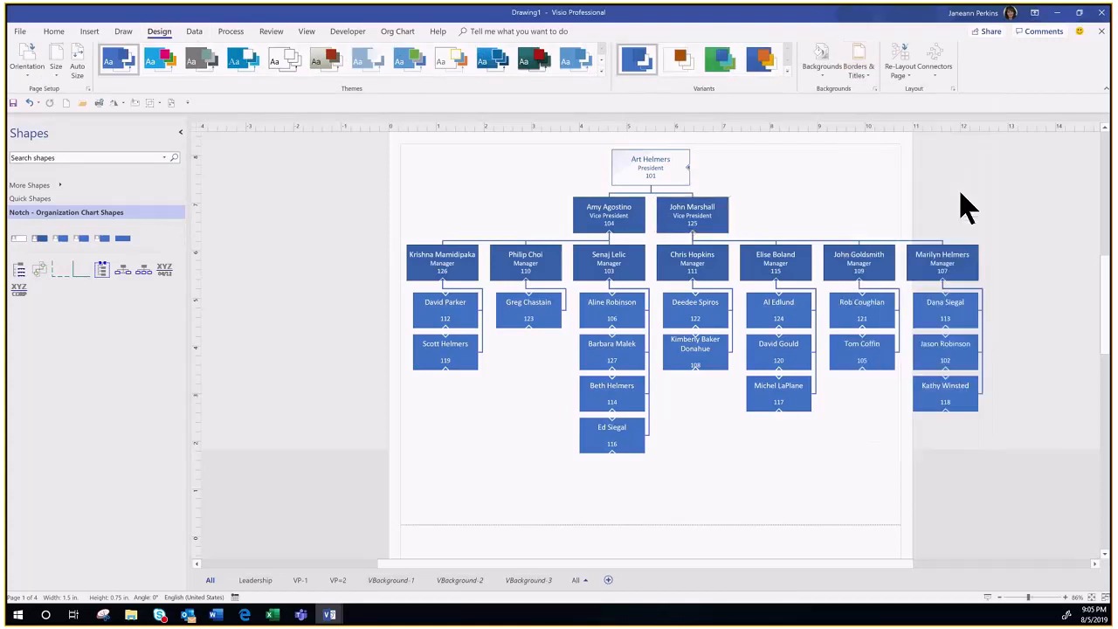
Step: Move the president's shape down clear of the title banner and reduce the chart's shape spacing by one increment
{"action": "left_click_drag", "start_coordinate": [666, 168], "coordinate": [654, 204]}
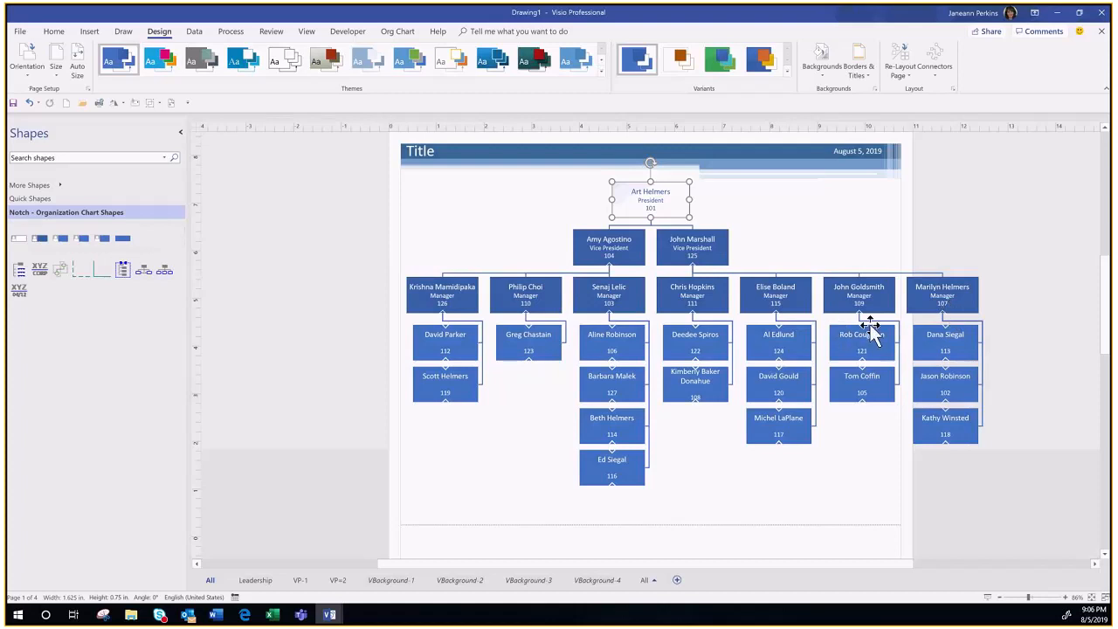
{"action": "left_click", "coordinate": [390, 33]}
{"action": "left_click", "coordinate": [146, 50]}
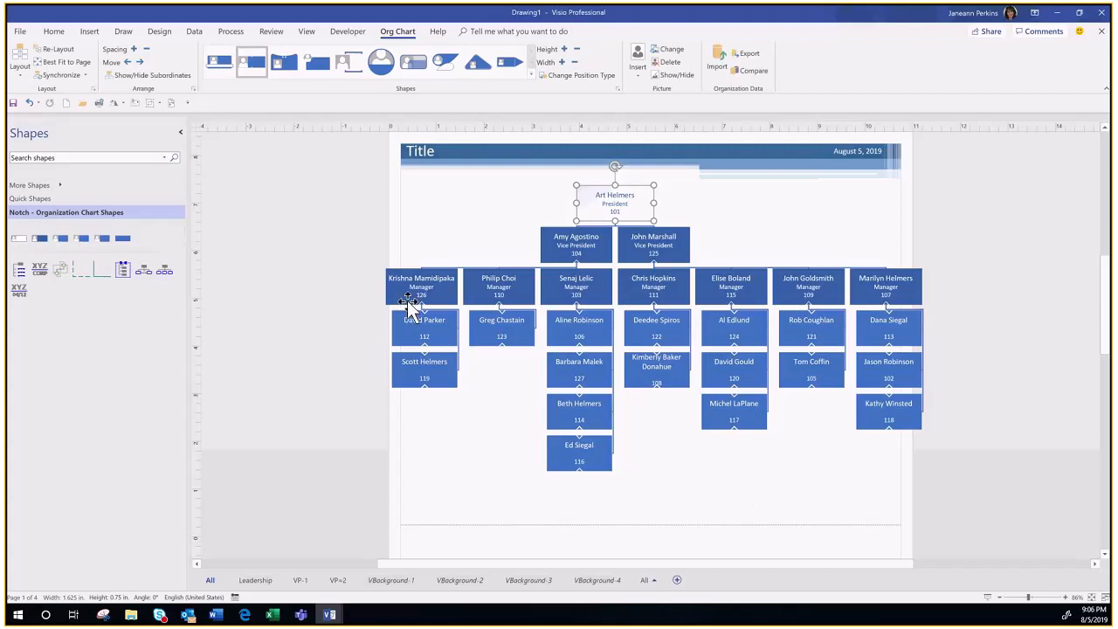
Step: Reduce the text size of all the organization chart's shapes by one increment
{"action": "left_click", "coordinate": [521, 218]}
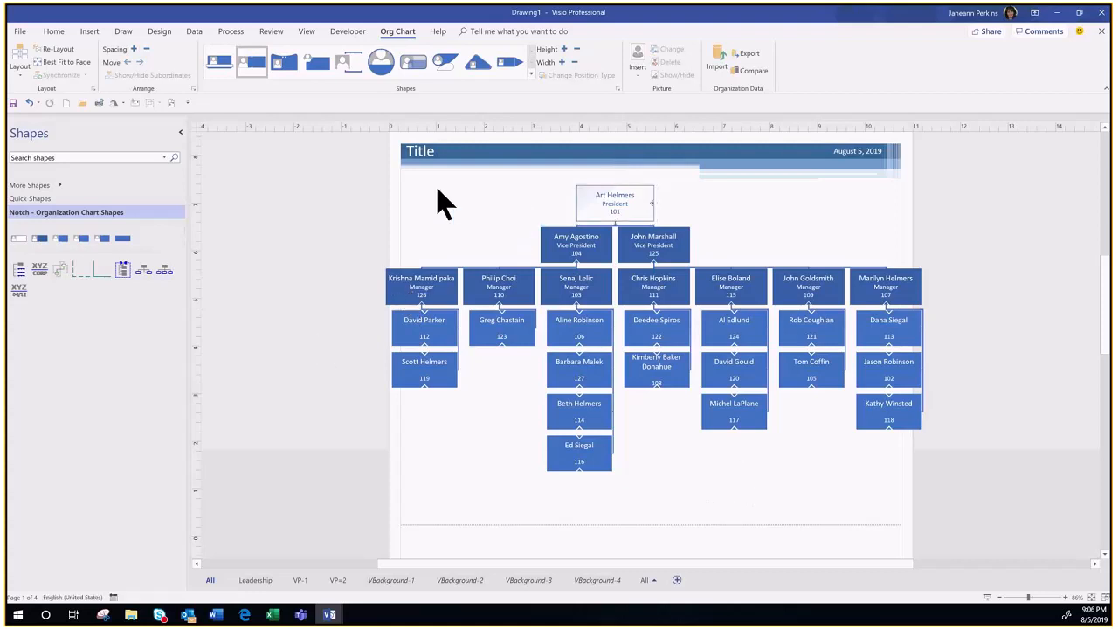
{"action": "key", "text": "ctrl+a"}
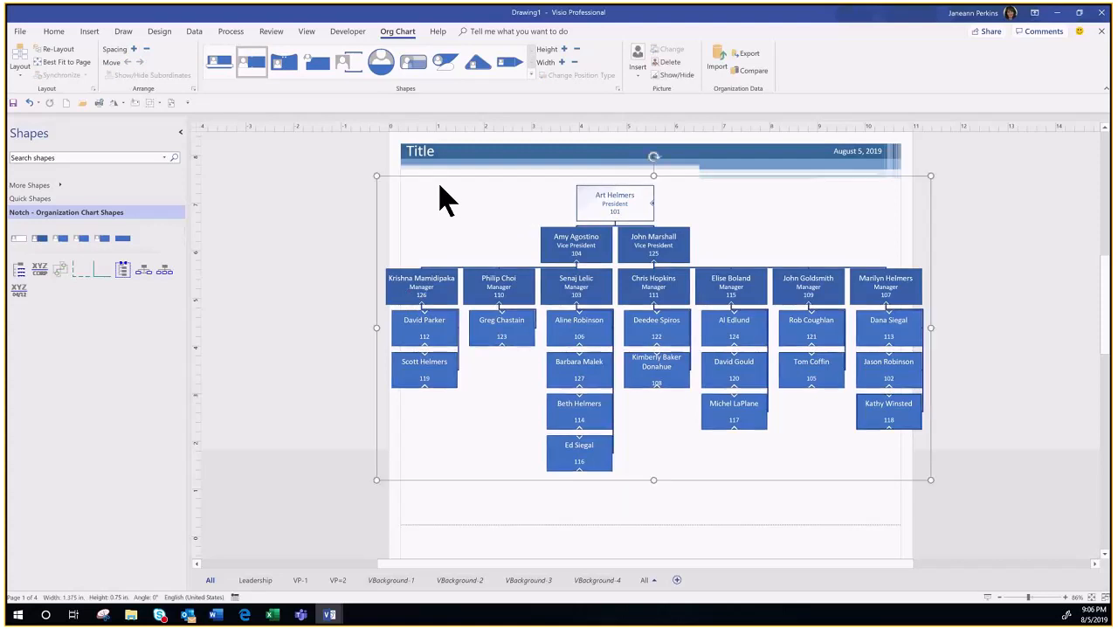
{"action": "left_click", "coordinate": [55, 32]}
{"action": "left_click", "coordinate": [203, 54]}
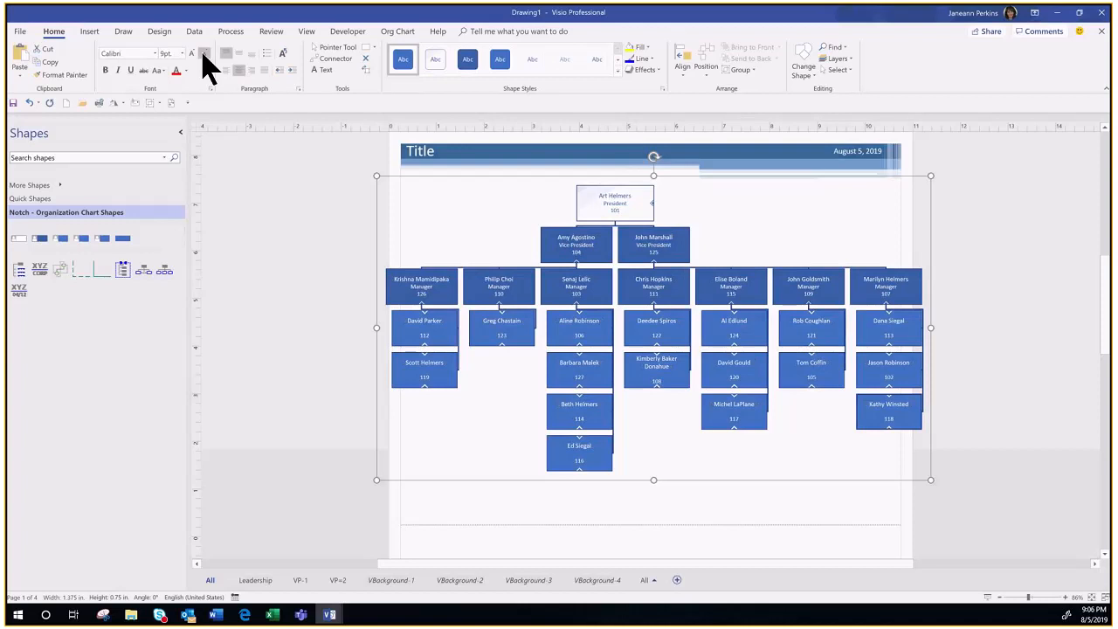
{"action": "left_click", "coordinate": [512, 230]}
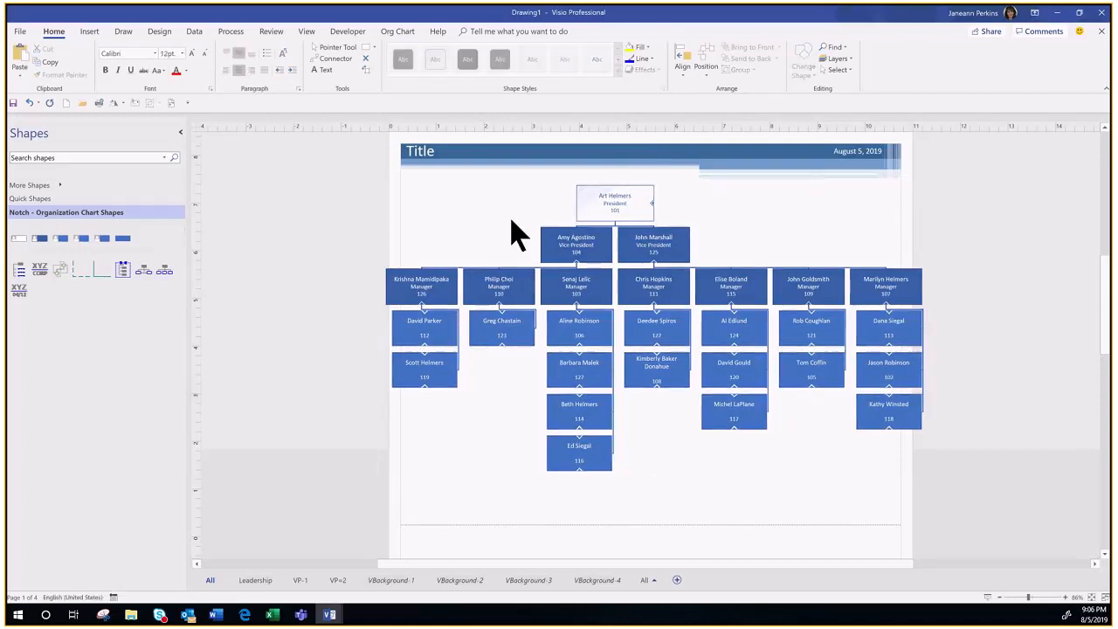
Step: Reduce the width of all chart shapes by one increment and their spacing by one increment
{"action": "left_click", "coordinate": [399, 33]}
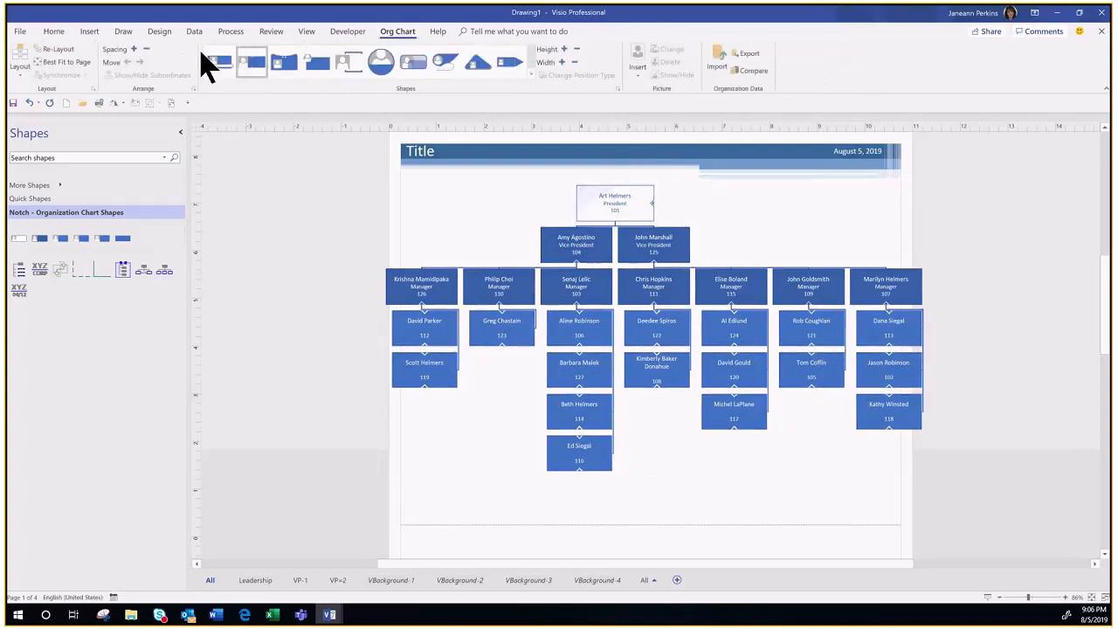
{"action": "left_click", "coordinate": [574, 62]}
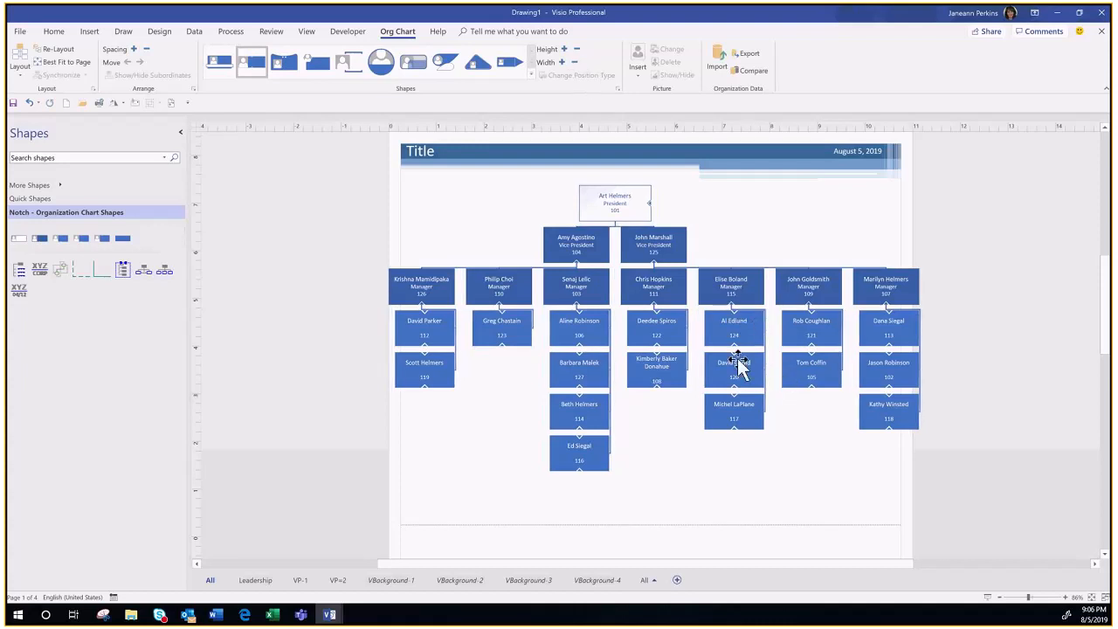
{"action": "left_click", "coordinate": [146, 50]}
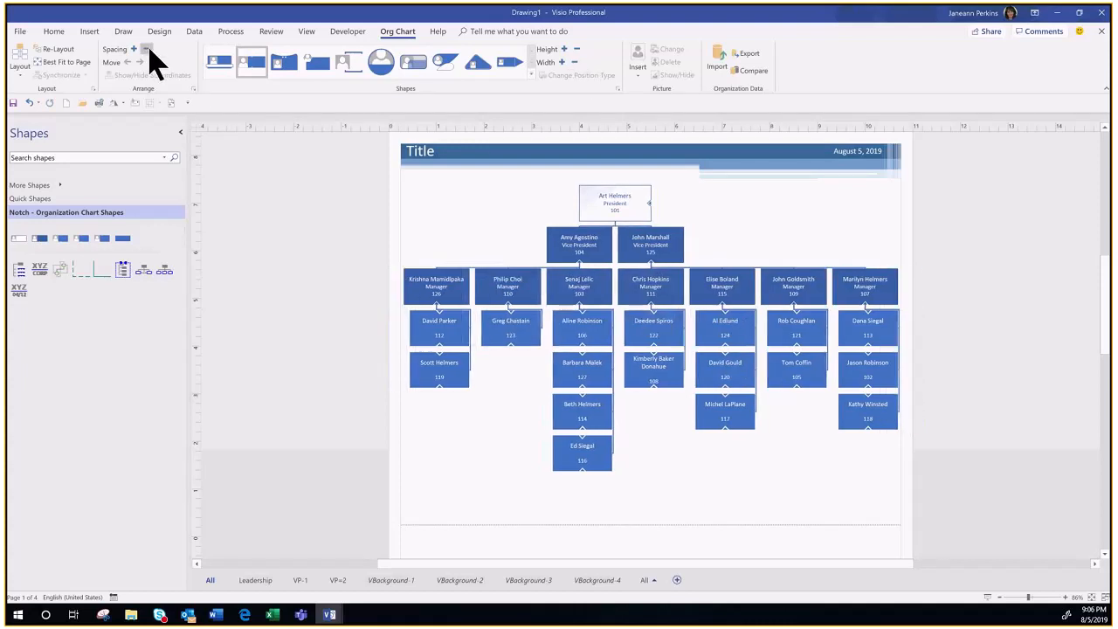
Step: Move the president's shape slightly further down from the title banner, bringing the whole chart along
{"action": "left_click_drag", "start_coordinate": [621, 210], "coordinate": [622, 217]}
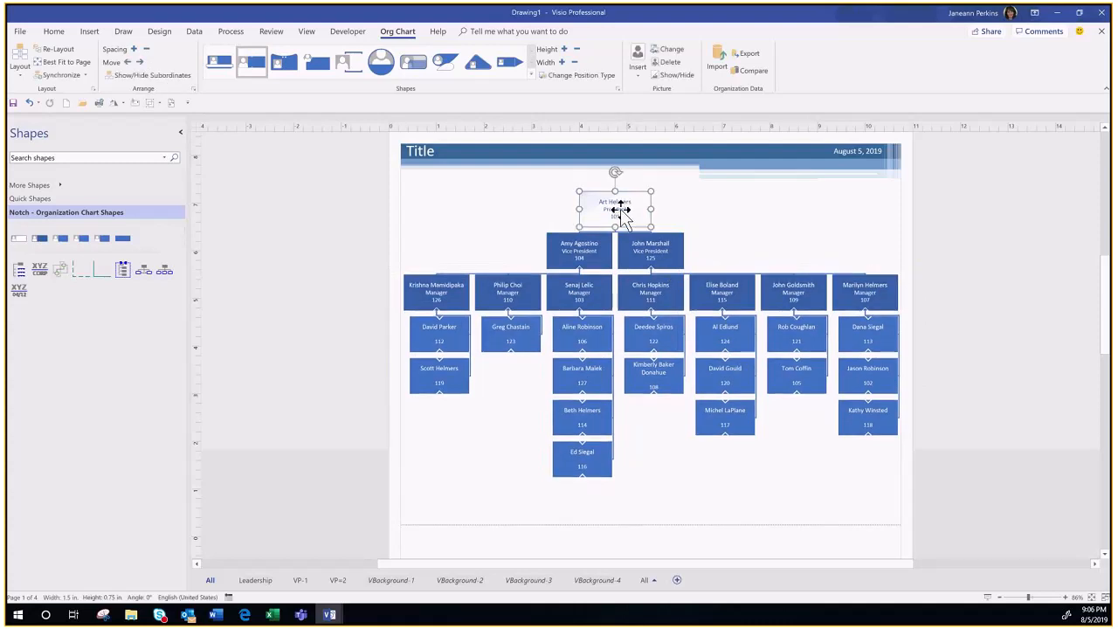
{"action": "mouse_move", "coordinate": [1106, 344]}
{"action": "left_mouse_down"}
{"action": "mouse_move", "coordinate": [1107, 420]}
{"action": "mouse_move", "coordinate": [1110, 335]}
{"action": "left_mouse_up"}
{"action": "mouse_move", "coordinate": [1108, 329]}
{"action": "left_mouse_down"}
{"action": "mouse_move", "coordinate": [1108, 386]}
{"action": "mouse_move", "coordinate": [1096, 315]}
{"action": "mouse_move", "coordinate": [1094, 325]}
{"action": "left_mouse_up"}
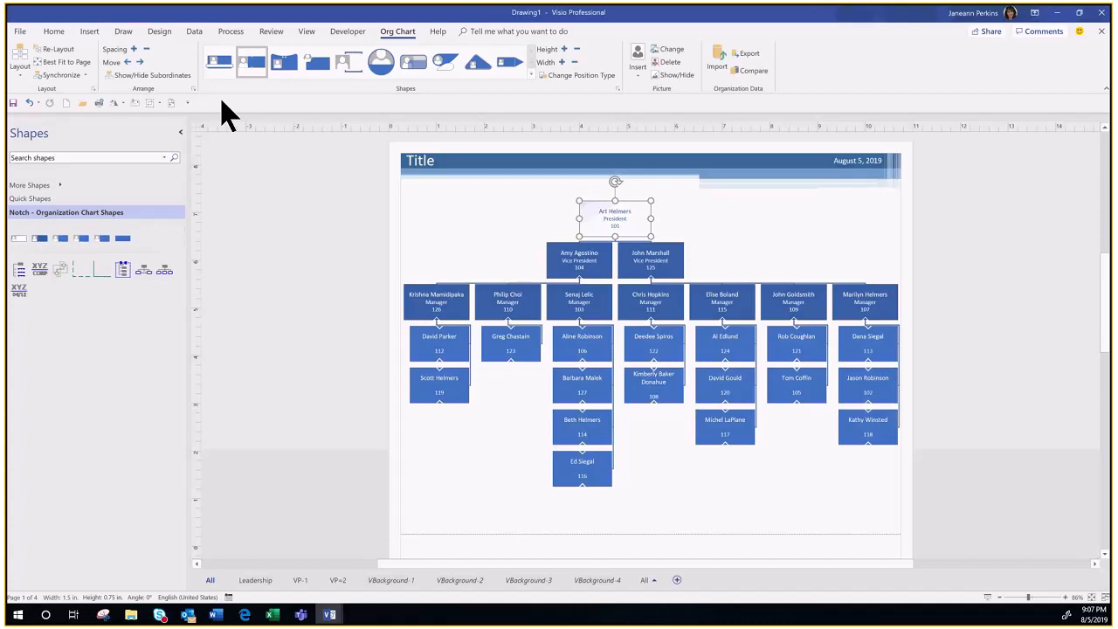
Step: Set the All page's orientation to Landscape and move the chart back onto the page by its president's shape
{"action": "left_click", "coordinate": [155, 34]}
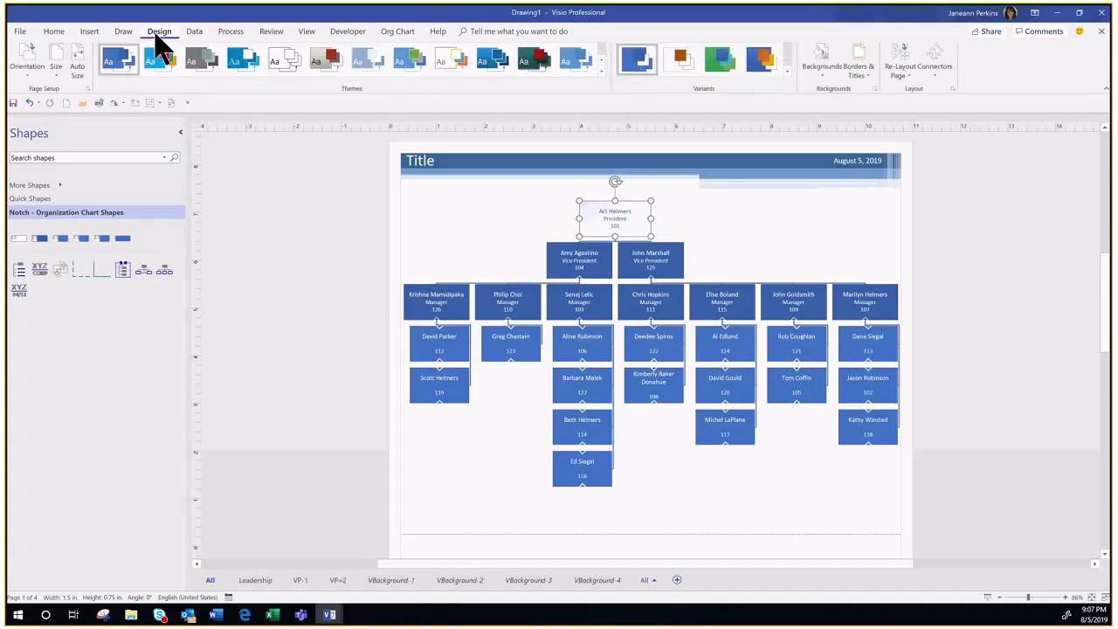
{"action": "left_click", "coordinate": [56, 77]}
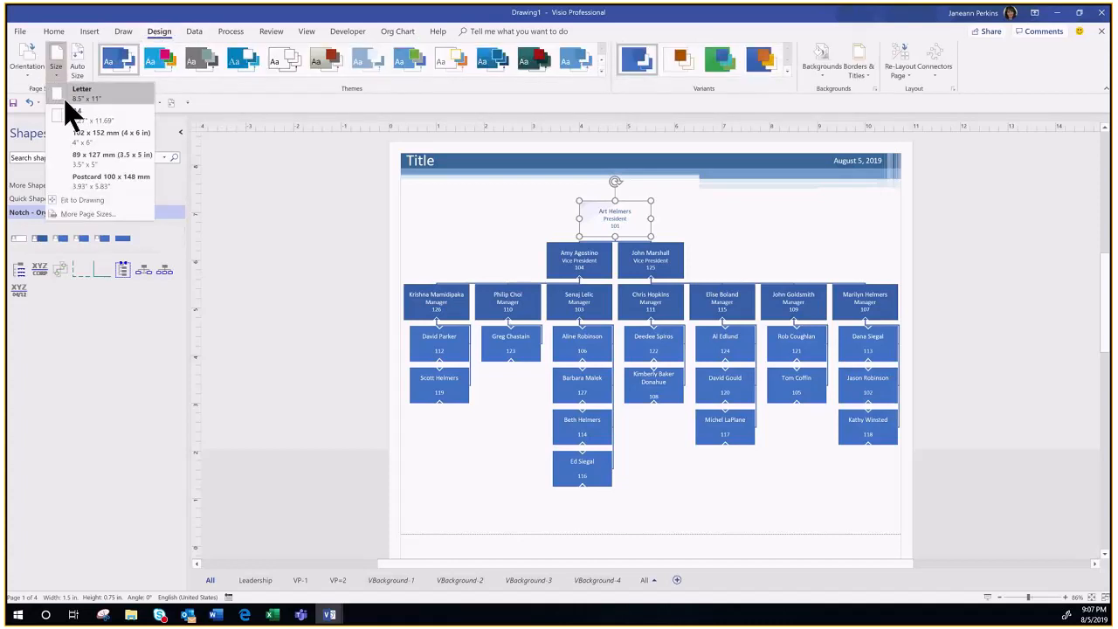
{"action": "left_click", "coordinate": [38, 82]}
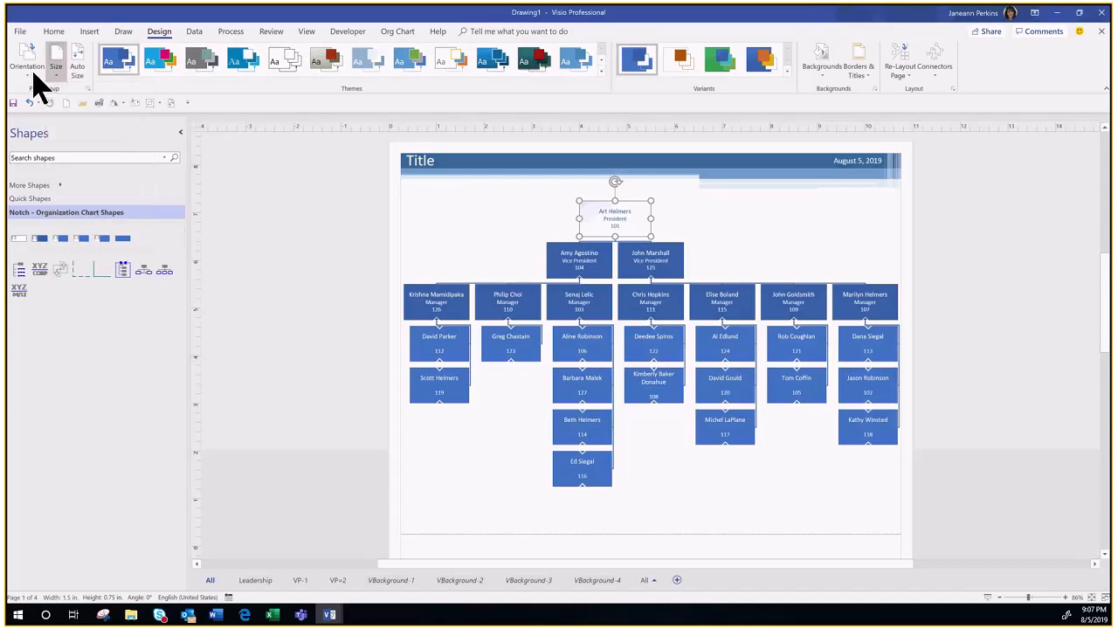
{"action": "left_click", "coordinate": [38, 82]}
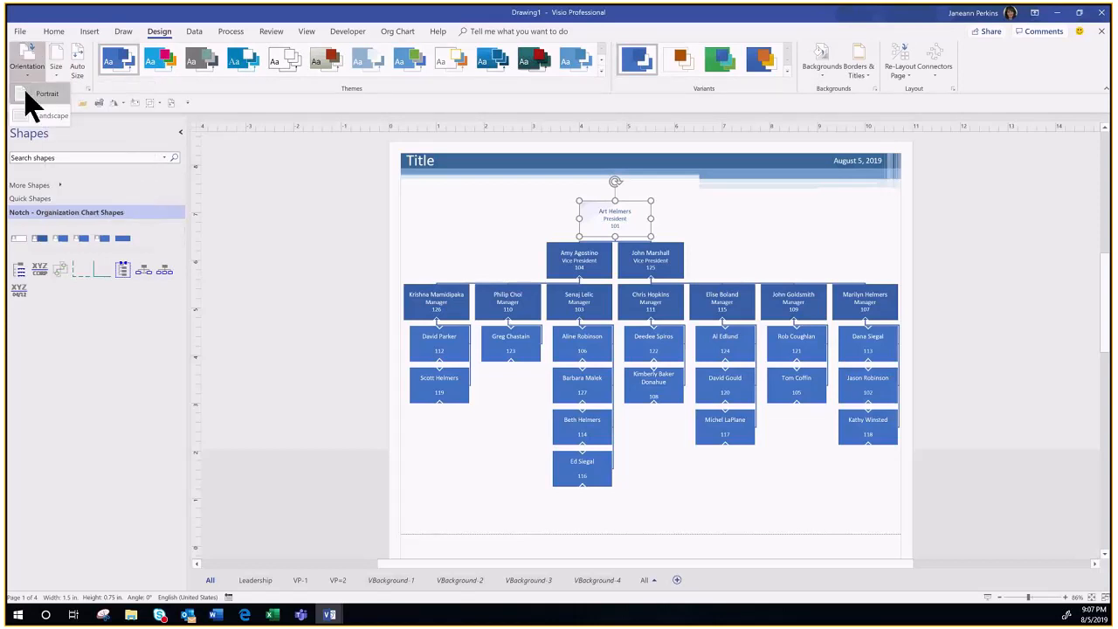
{"action": "left_click", "coordinate": [26, 114]}
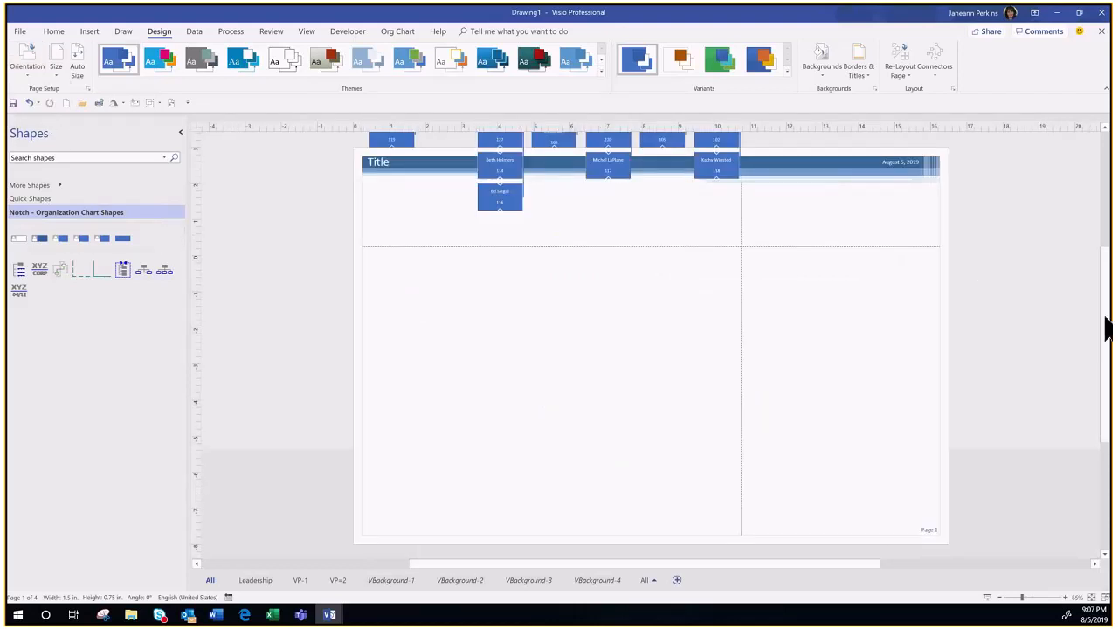
{"action": "mouse_move", "coordinate": [1108, 328]}
{"action": "left_mouse_down"}
{"action": "mouse_move", "coordinate": [1106, 241]}
{"action": "mouse_move", "coordinate": [1105, 256]}
{"action": "left_mouse_up"}
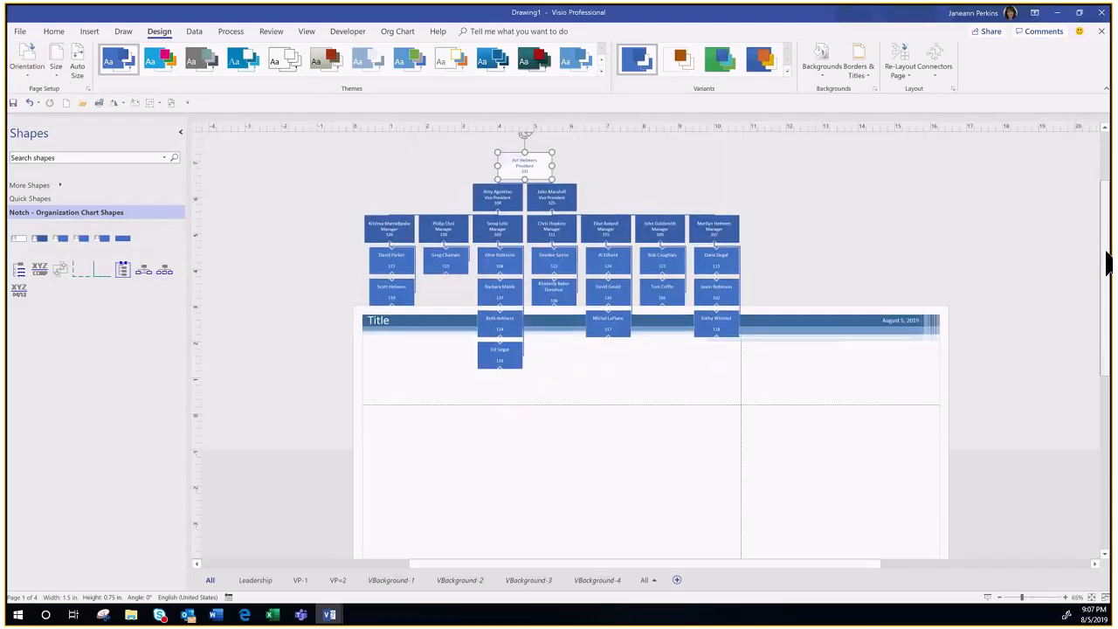
{"action": "left_click_drag", "start_coordinate": [651, 222], "coordinate": [559, 355]}
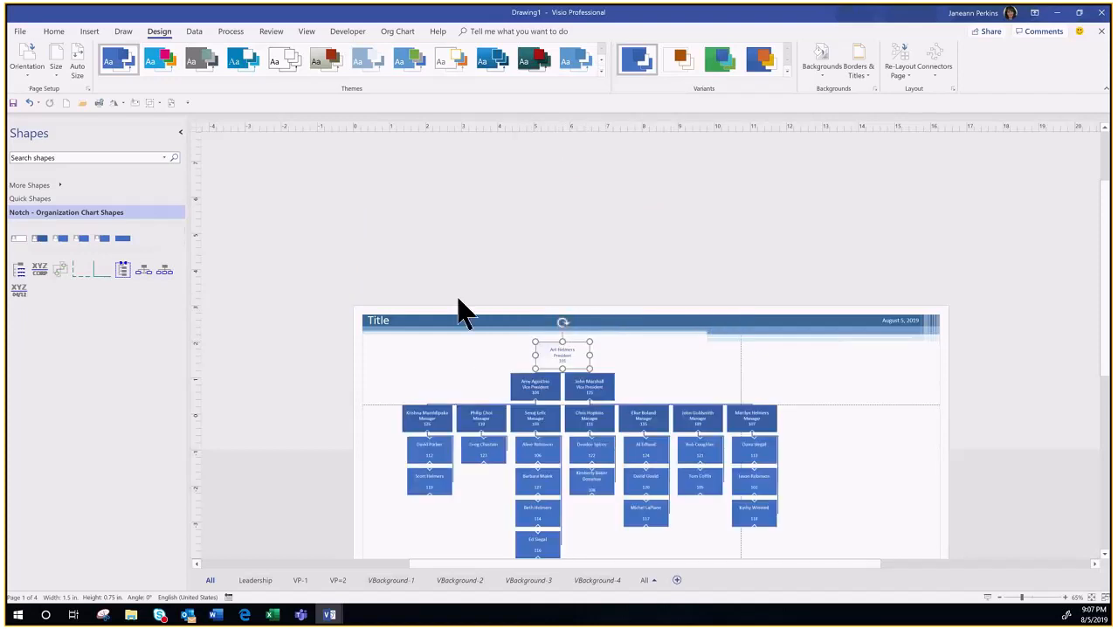
Step: Set the page size to Letter (8.5" x 11") and reposition the chart on the page below the title banner
{"action": "left_click", "coordinate": [56, 69]}
{"action": "left_click", "coordinate": [68, 92]}
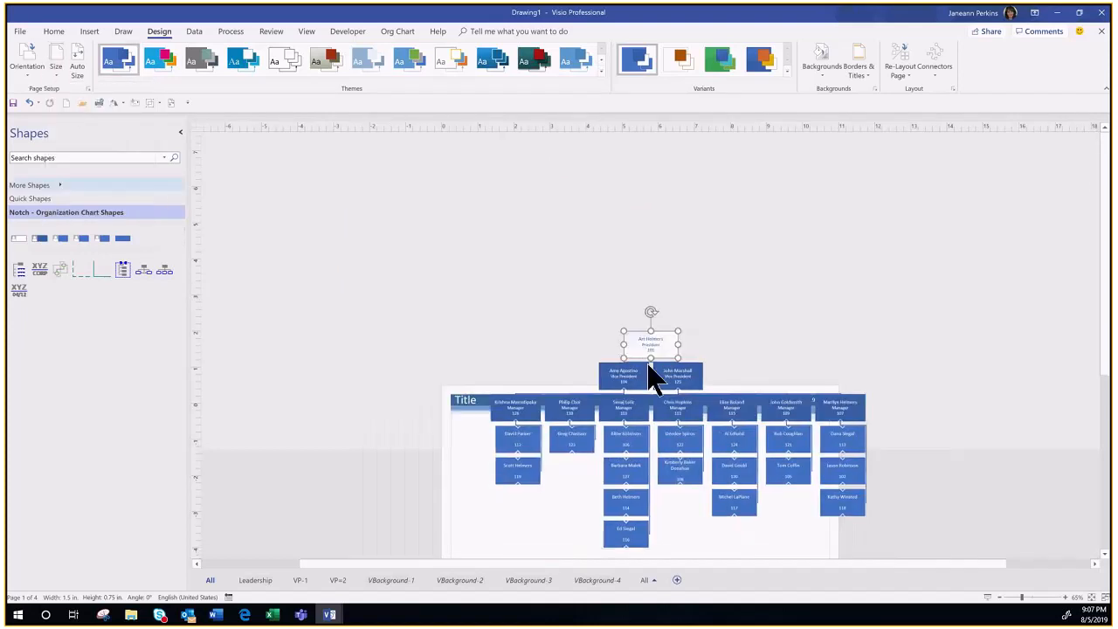
{"action": "mouse_move", "coordinate": [1105, 397]}
{"action": "left_mouse_down"}
{"action": "mouse_move", "coordinate": [1099, 464]}
{"action": "mouse_move", "coordinate": [1097, 429]}
{"action": "left_mouse_up"}
{"action": "left_click_drag", "start_coordinate": [651, 173], "coordinate": [781, 300]}
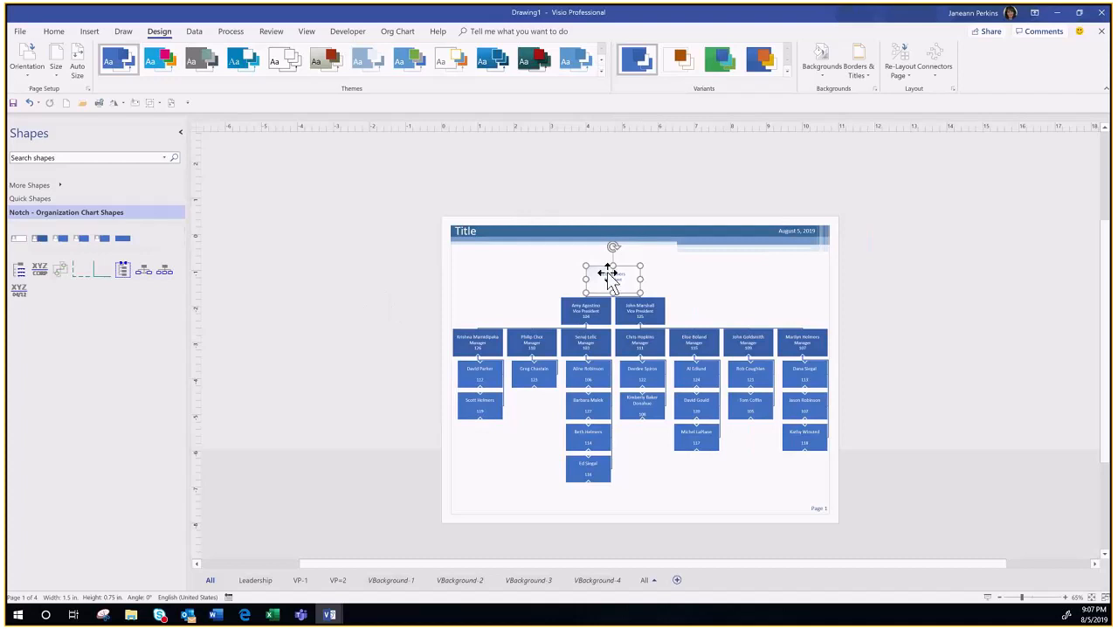
Step: Nudge the president's shape to the right so the chart sits within the page margins, and fit the page to the window
{"action": "left_click", "coordinate": [749, 295]}
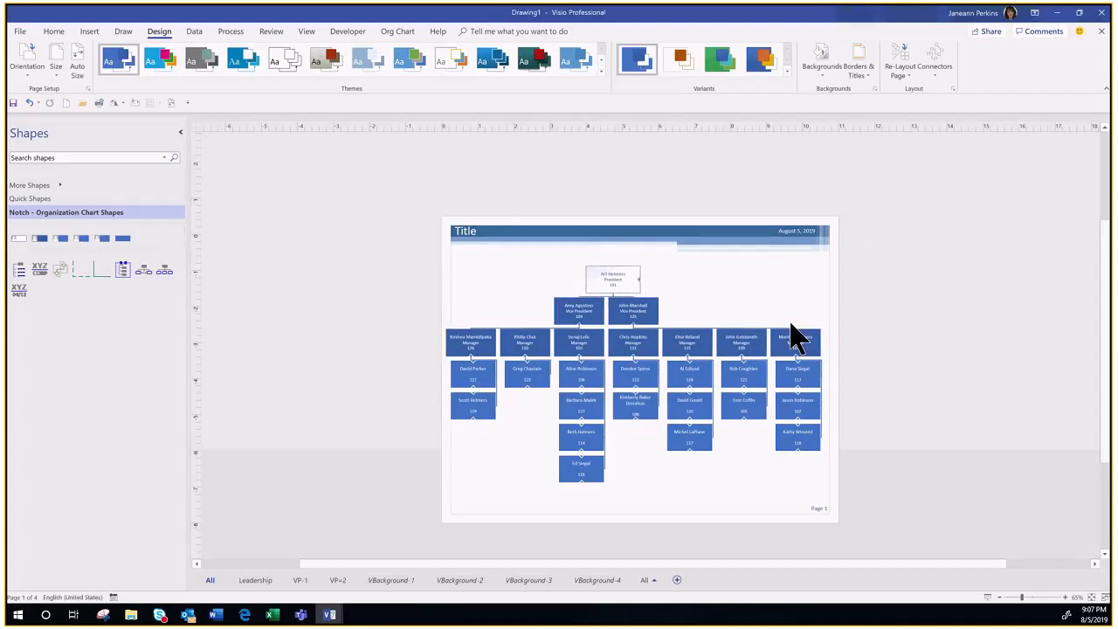
{"action": "left_click", "coordinate": [630, 273]}
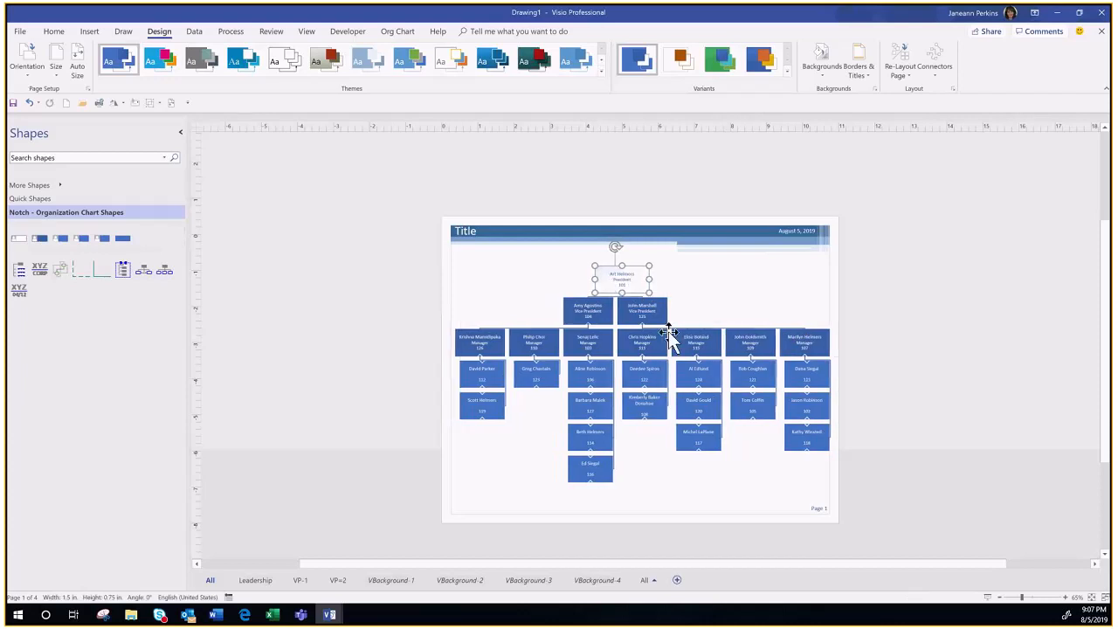
{"action": "left_click", "coordinate": [736, 498]}
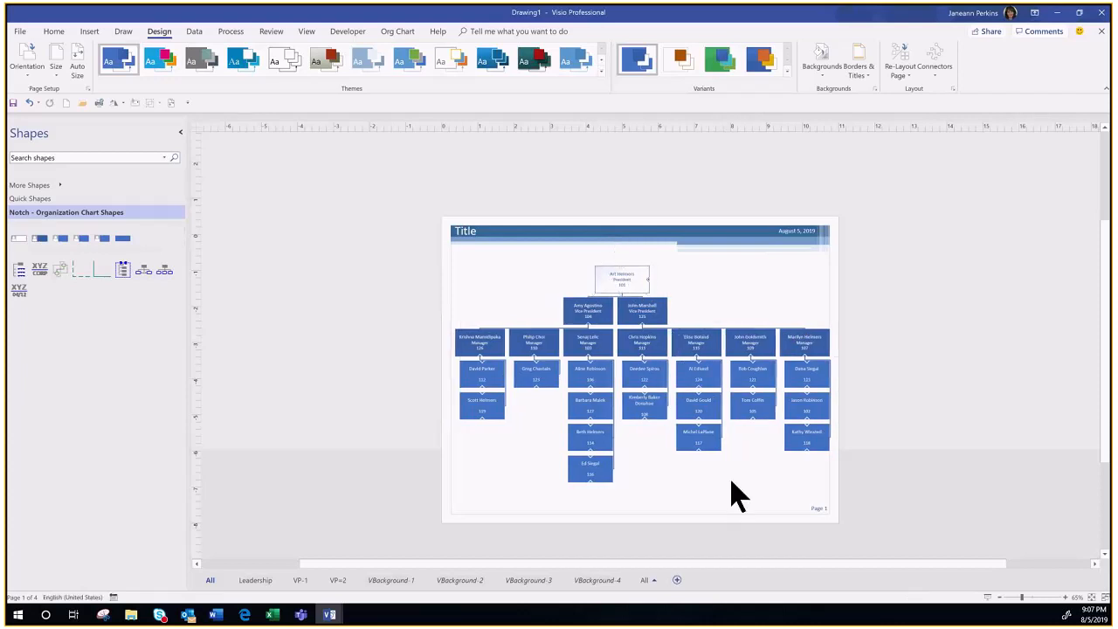
{"action": "left_click", "coordinate": [1092, 597]}
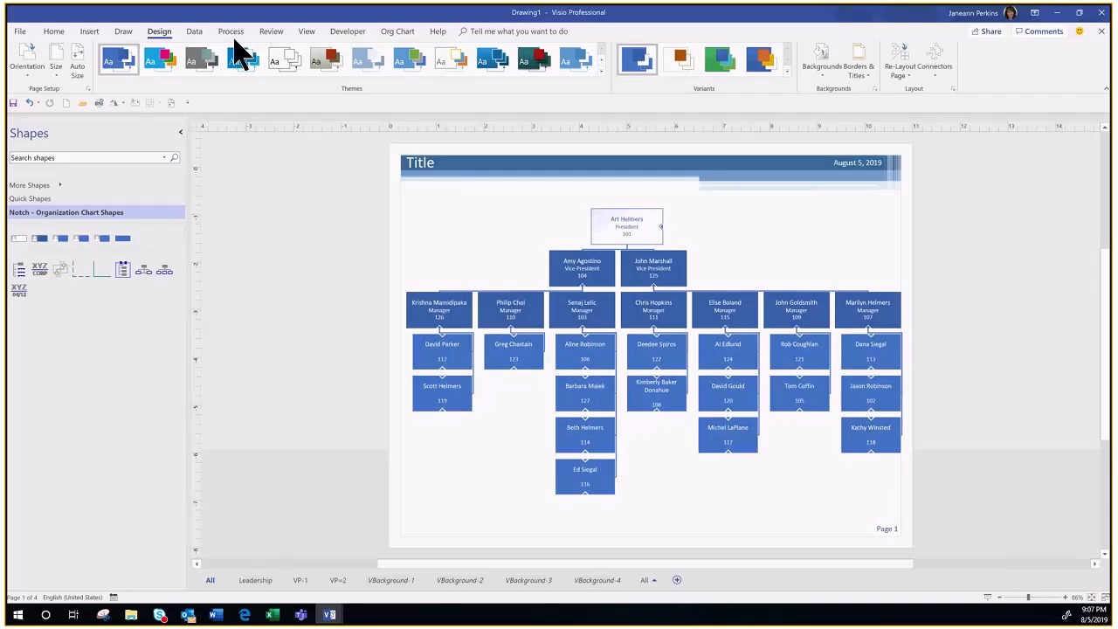
Step: Best-fit the chart to the page and move the president's shape down clear of the title banner
{"action": "left_click", "coordinate": [392, 33]}
{"action": "left_click", "coordinate": [53, 64]}
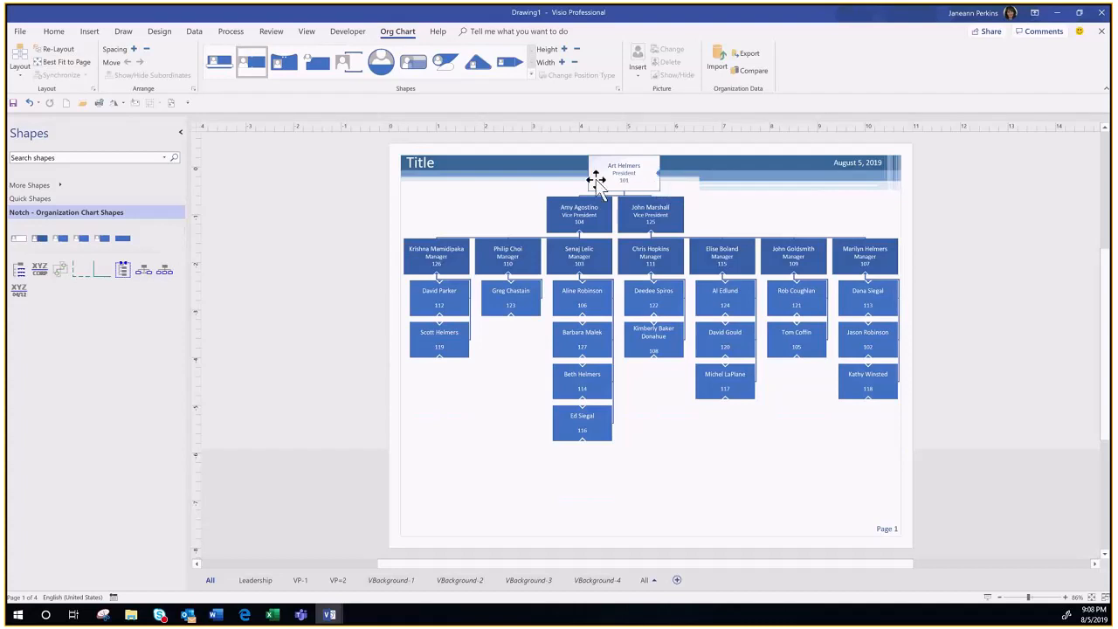
{"action": "left_click_drag", "start_coordinate": [629, 170], "coordinate": [633, 211]}
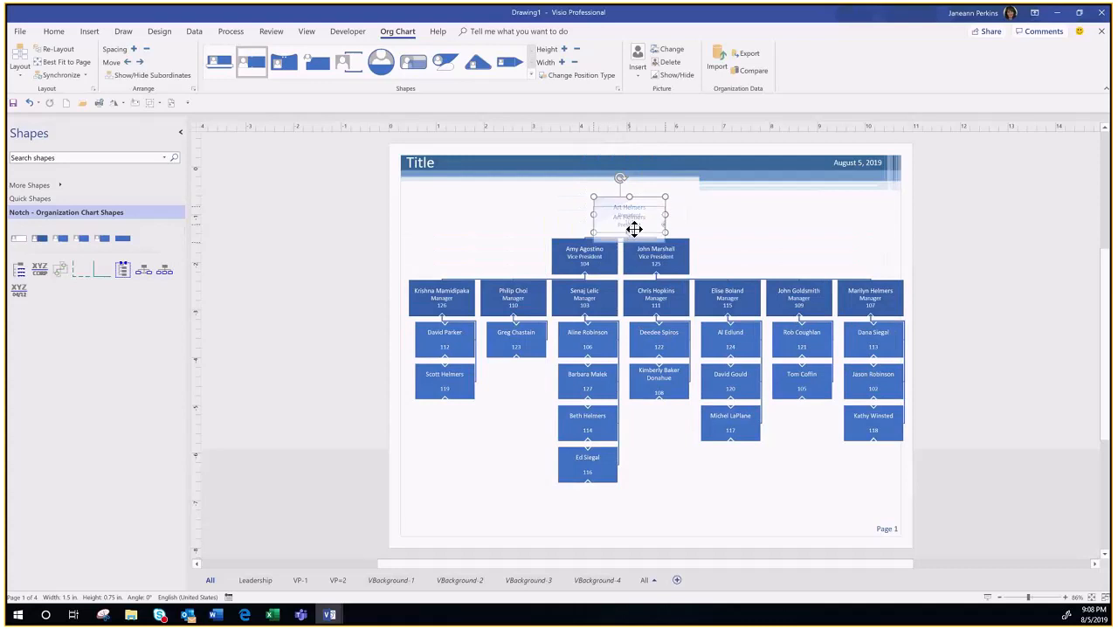
{"action": "left_click", "coordinate": [747, 267]}
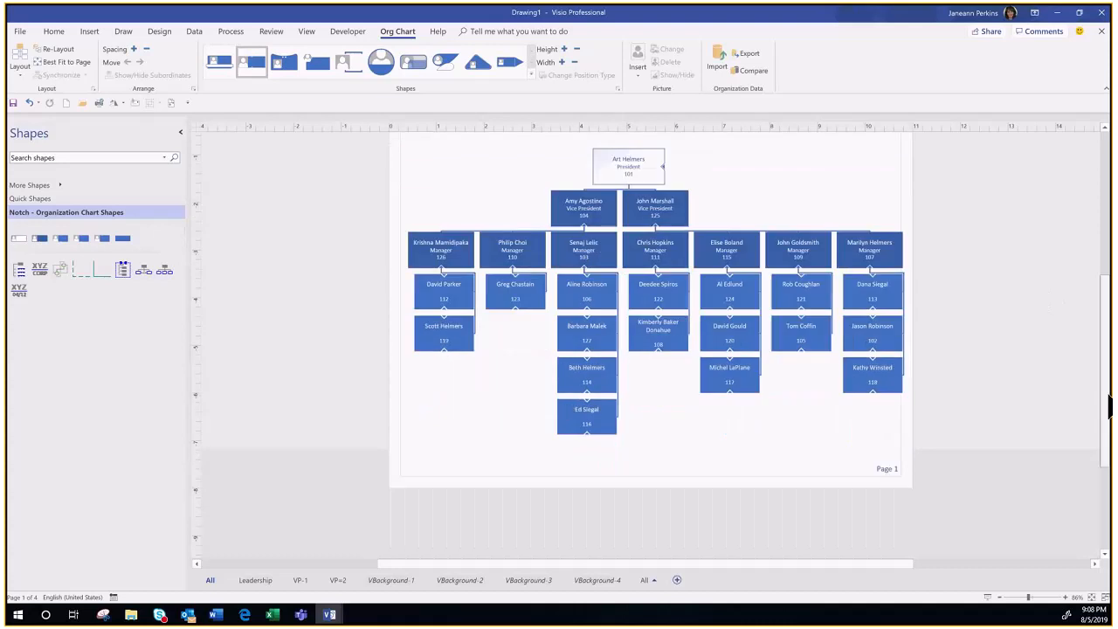
{"action": "left_click", "coordinate": [170, 35]}
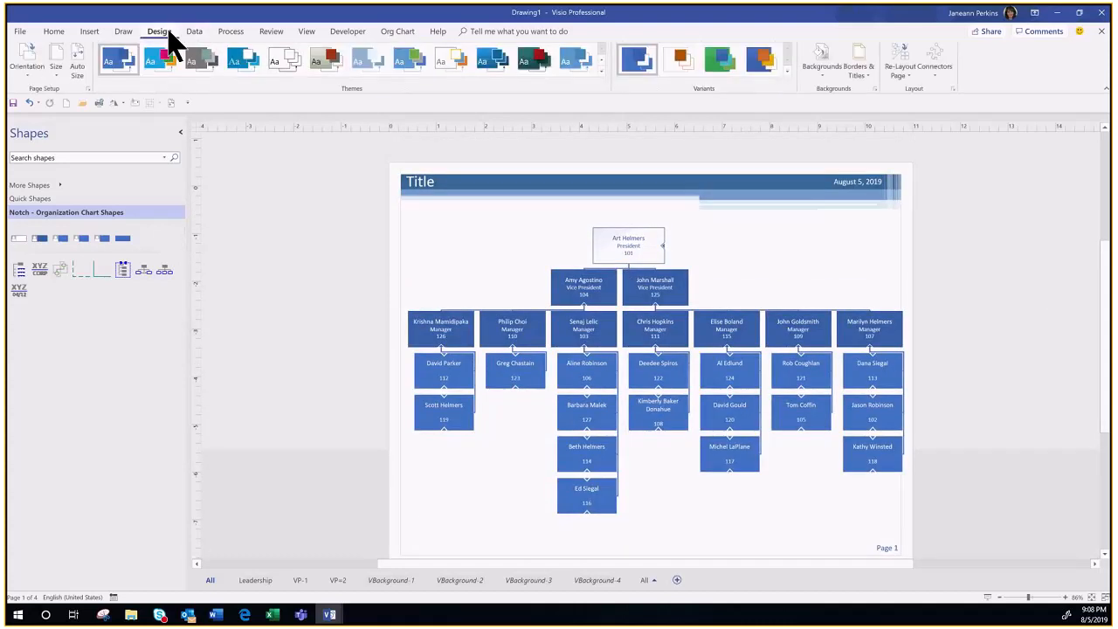
{"action": "left_click", "coordinate": [57, 74]}
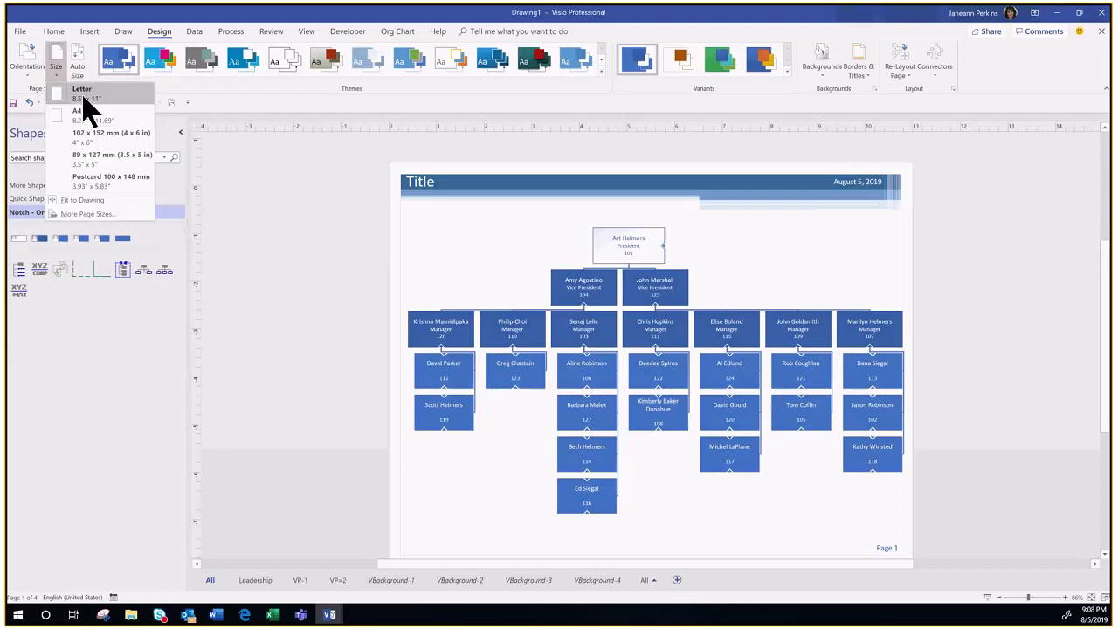
{"action": "left_click", "coordinate": [463, 266]}
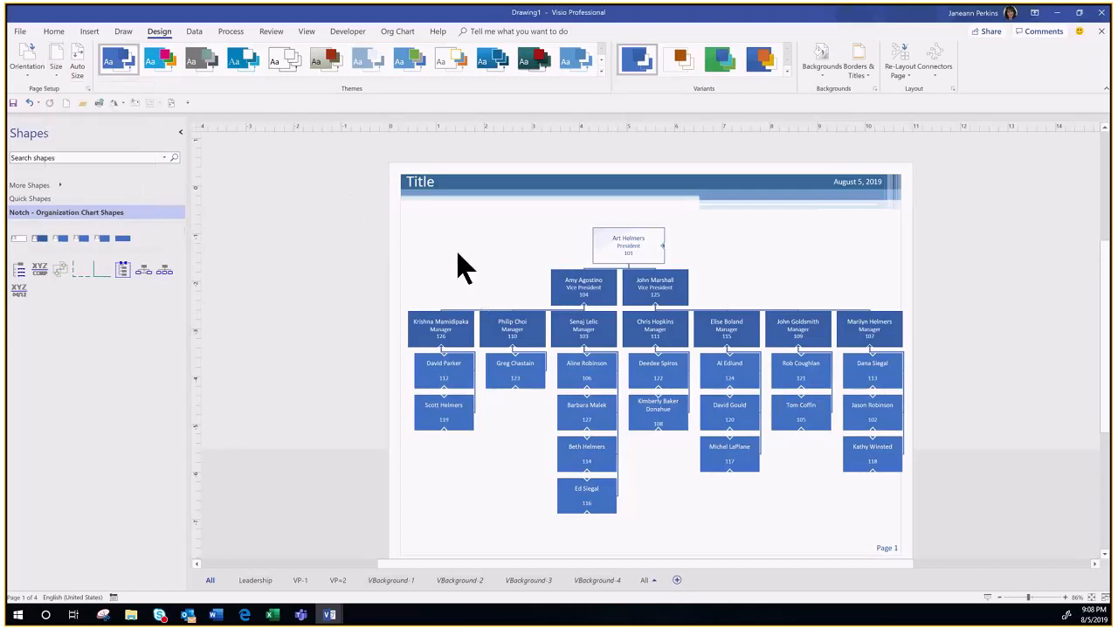